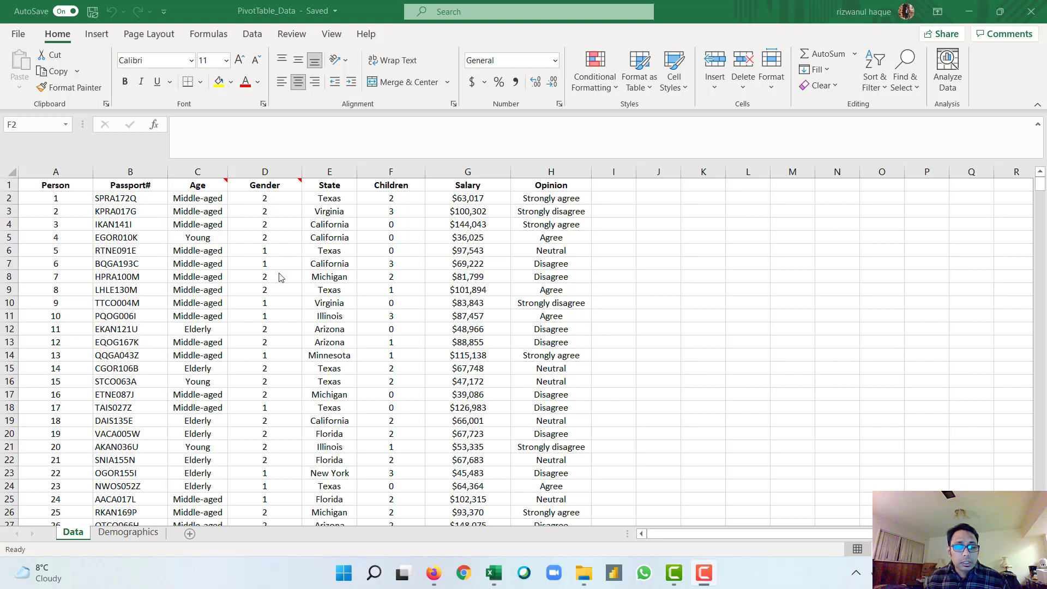
# Step: Look through the Data sheet's records down to the last row and return to the column headers
pyautogui.scroll(-7, 191, 308)
pyautogui.scroll(-8, 191, 308)
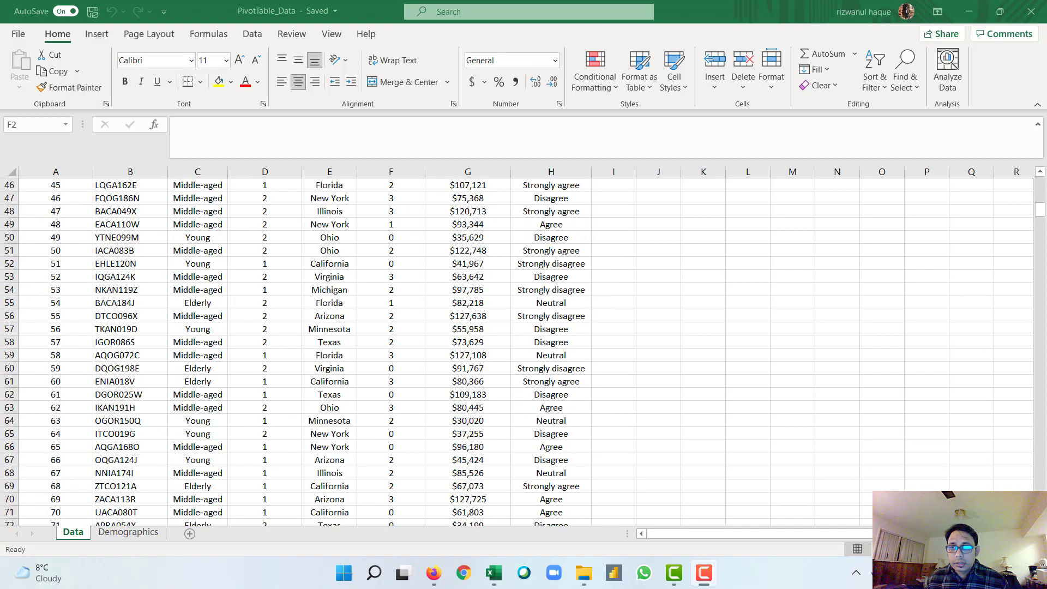
pyautogui.click(1041, 214)
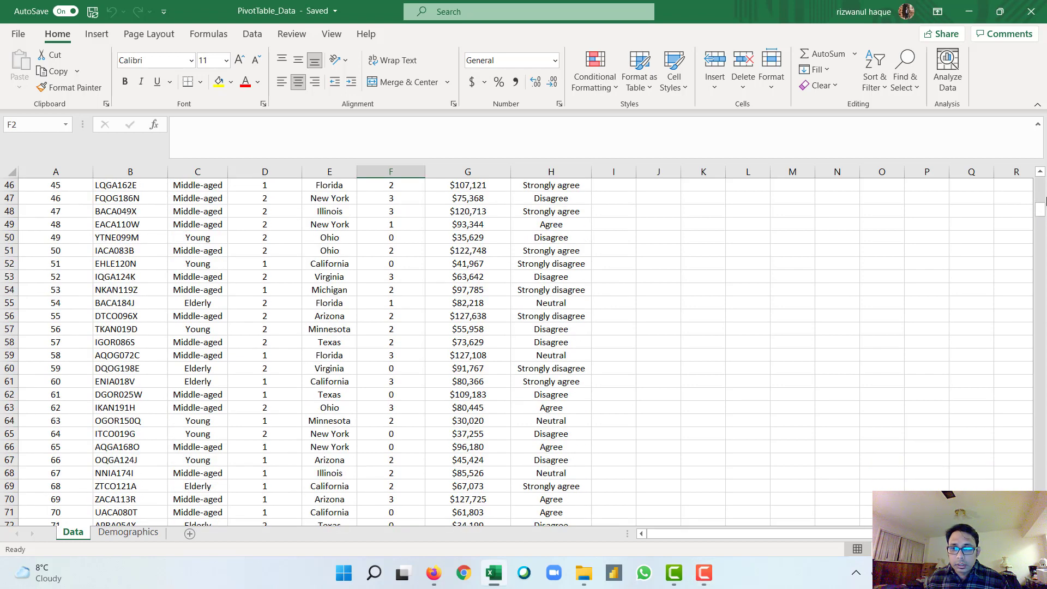
pyautogui.moveTo(1043, 205); pyautogui.dragTo(1043, 397)
pyautogui.scroll(-6, 650, 403)
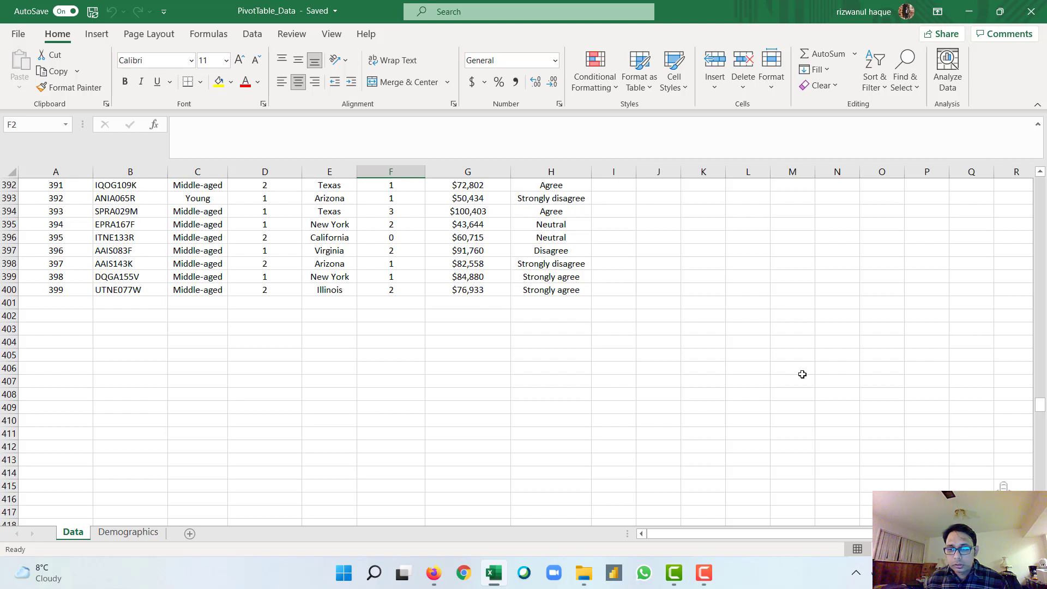
pyautogui.click(1041, 408)
pyautogui.moveTo(1041, 408); pyautogui.dragTo(1043, 186)
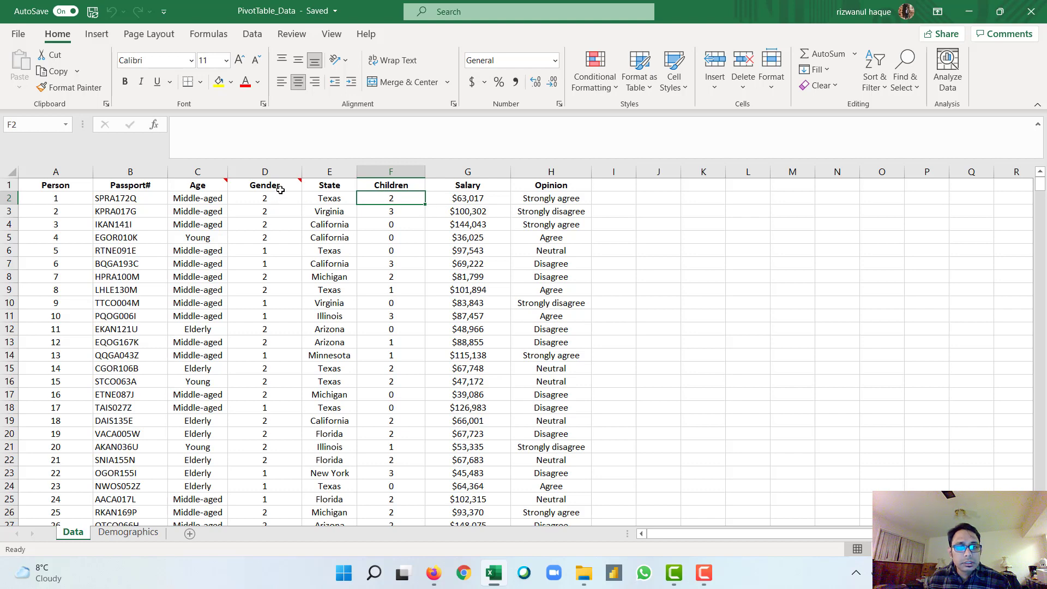
pyautogui.moveTo(290, 185)
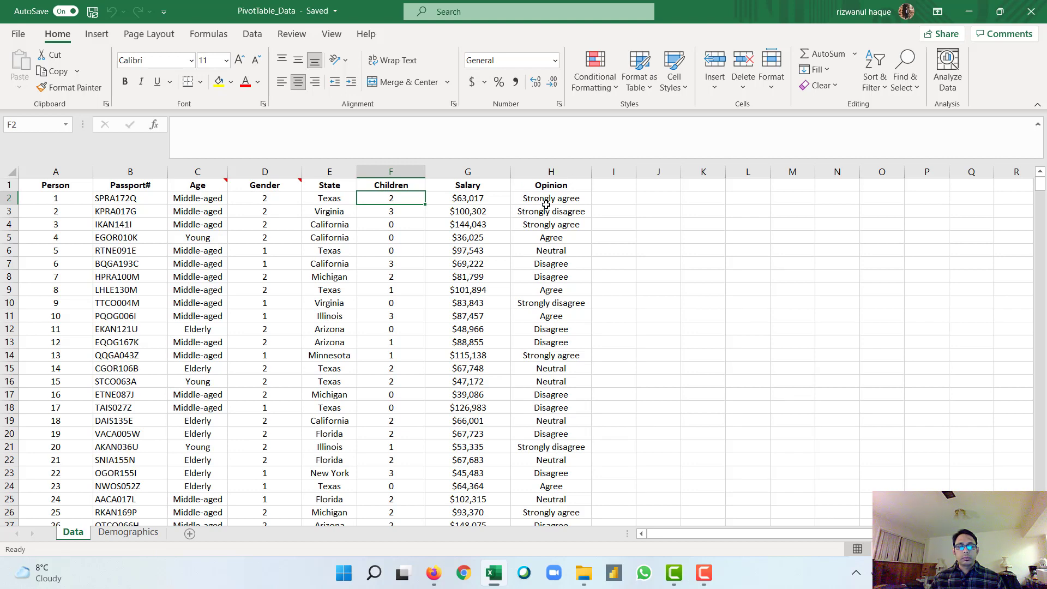
# Step: Review the Passport#, Name and Source columns on the Demographics sheet
pyautogui.click(128, 533)
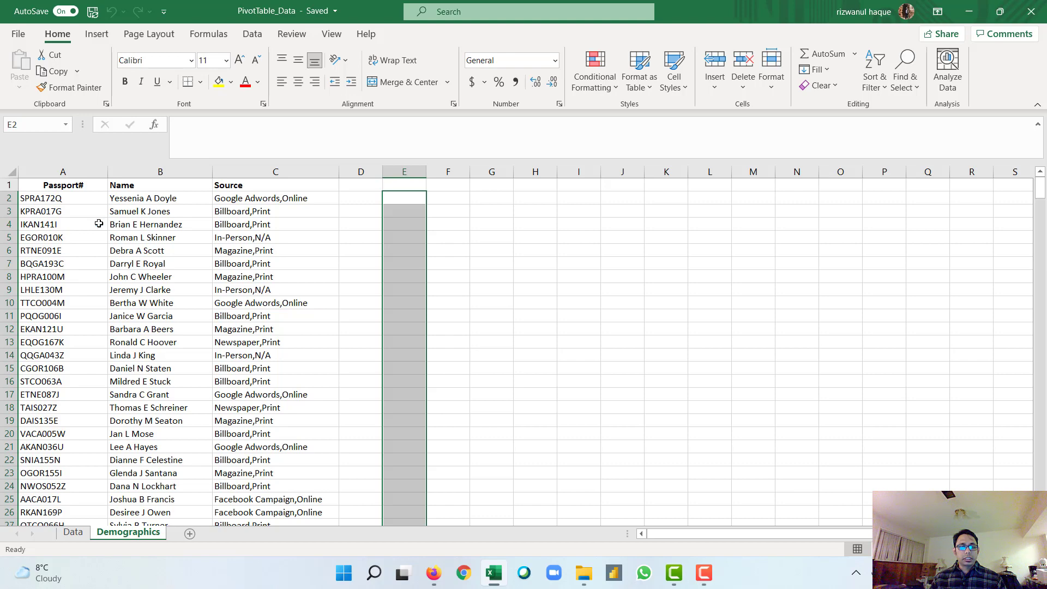
pyautogui.click(438, 204)
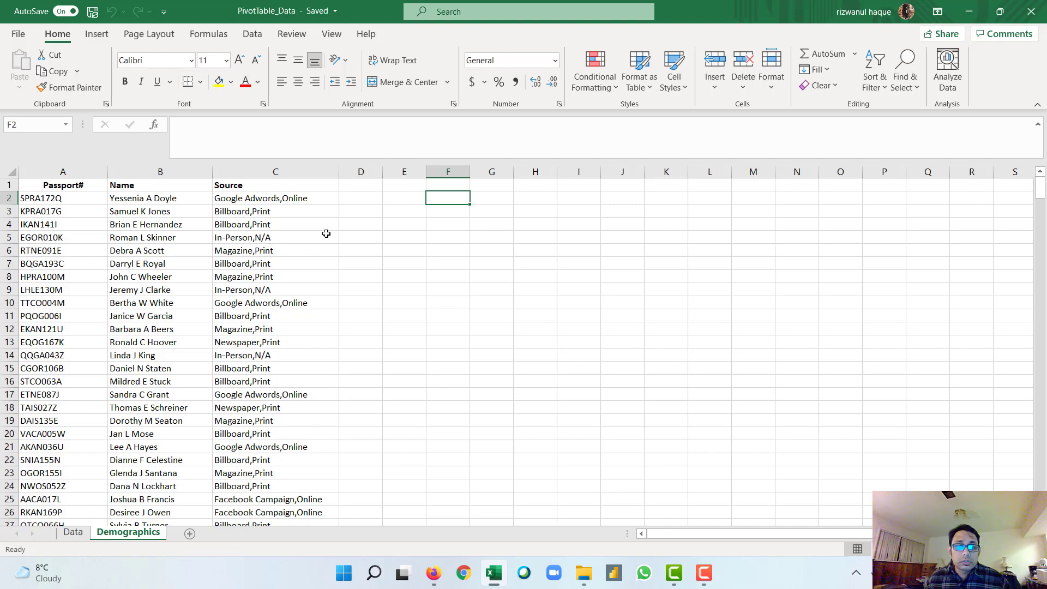
pyautogui.click(372, 199)
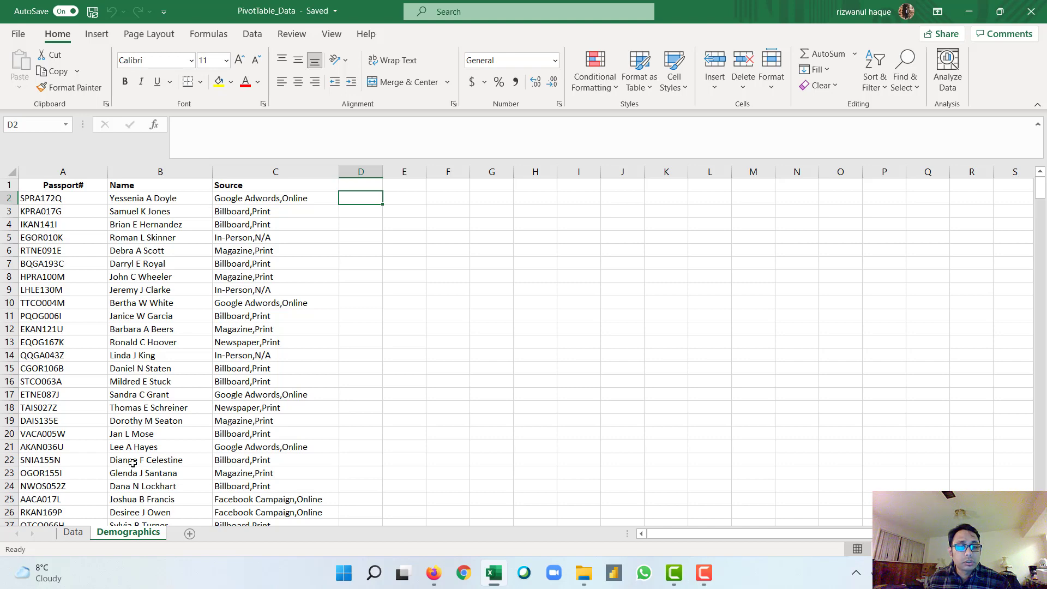
# Step: Create a PivotTable on a new worksheet from the range A1:H400 of the Data sheet
pyautogui.click(73, 532)
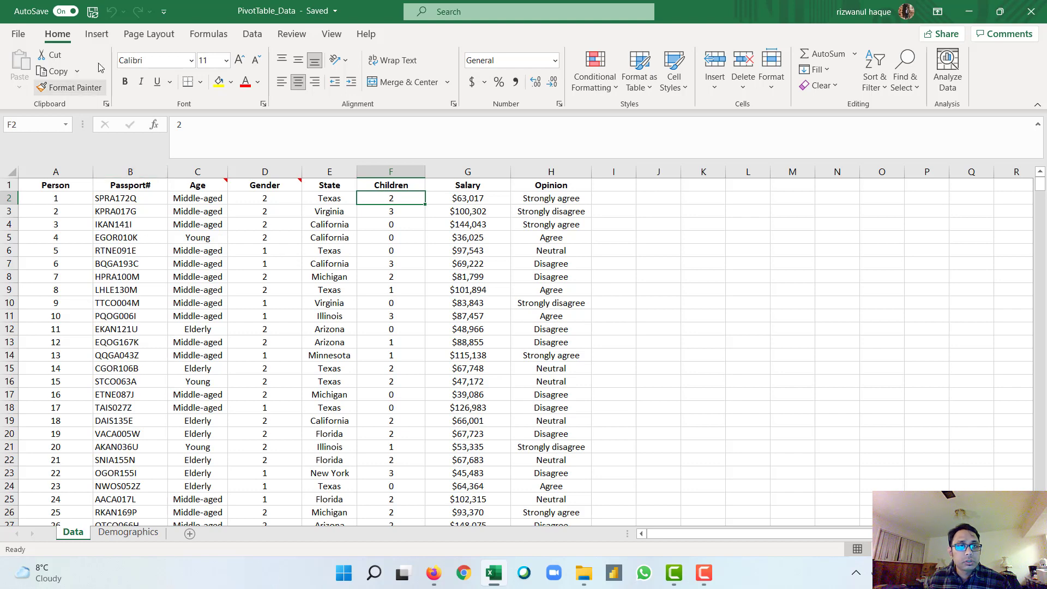
pyautogui.click(96, 34)
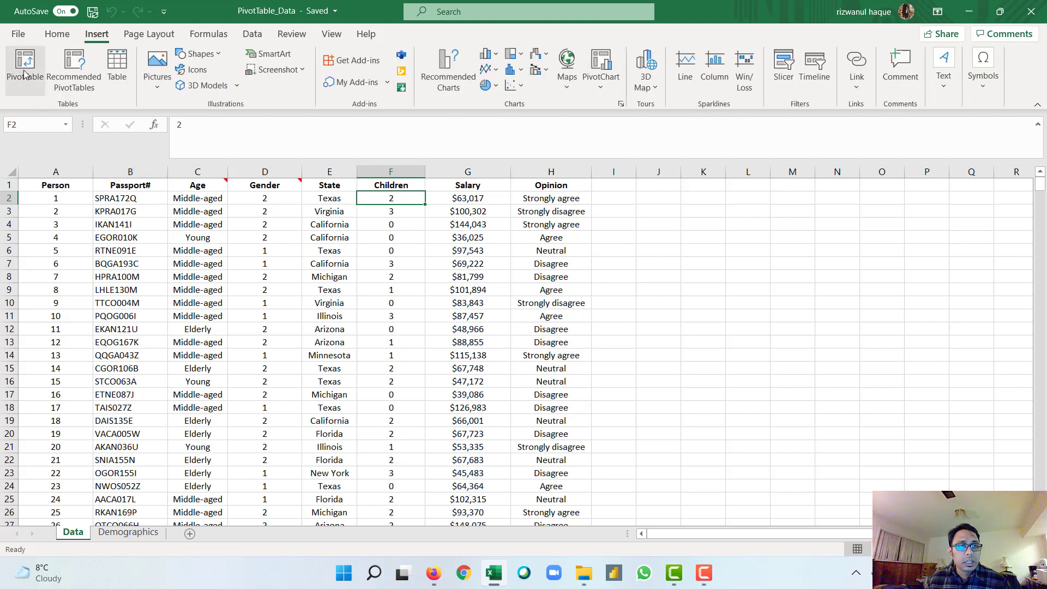
pyautogui.click(25, 73)
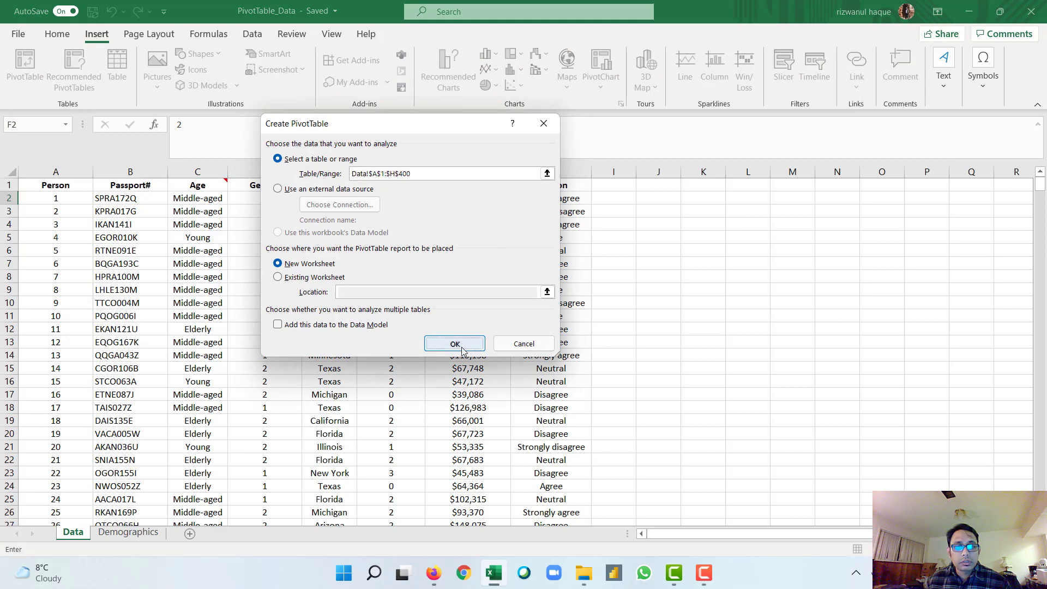
pyautogui.click(455, 344)
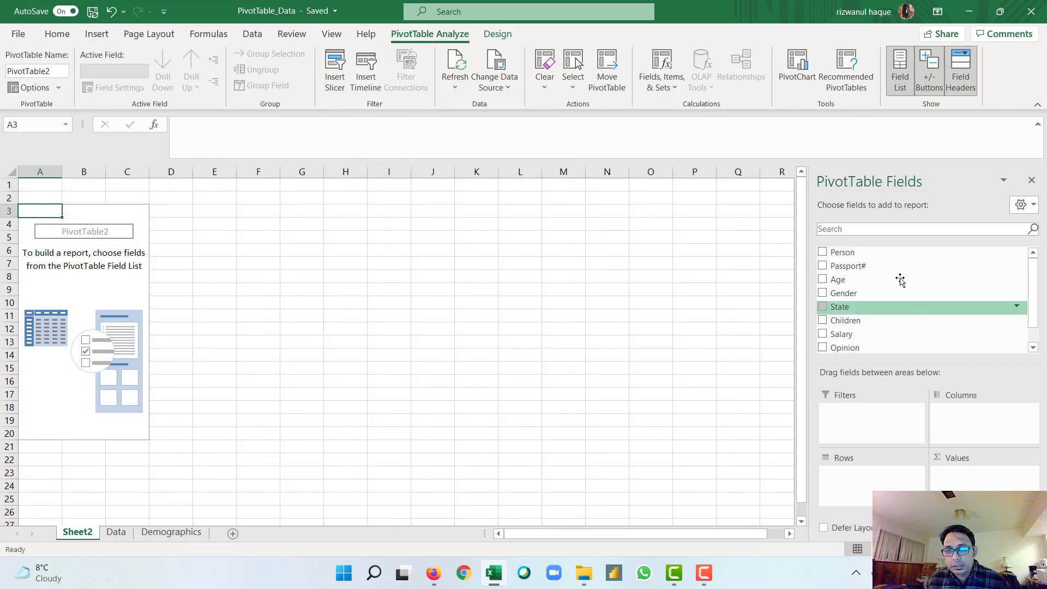
# Step: Add State as the row field and Salary as the value field of the PivotTable
pyautogui.scroll(-1, 870, 277)
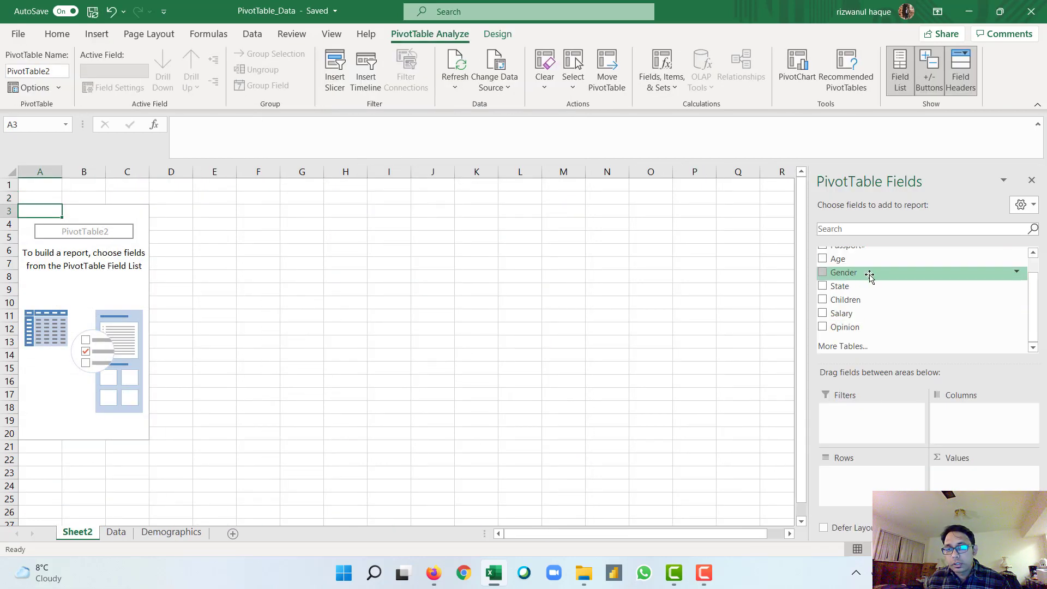
pyautogui.scroll(1, 875, 307)
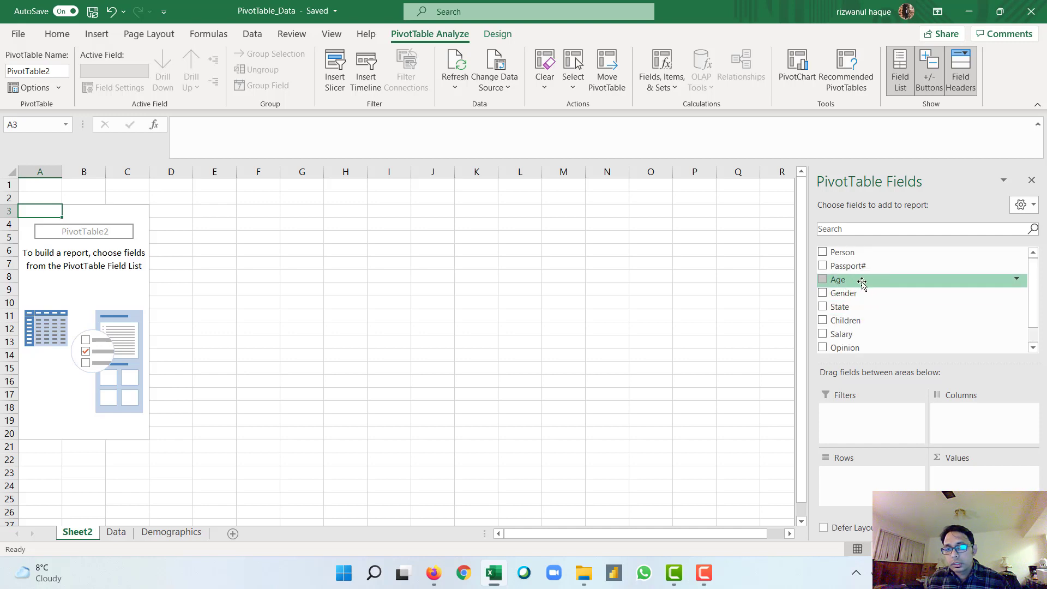
pyautogui.click(822, 309)
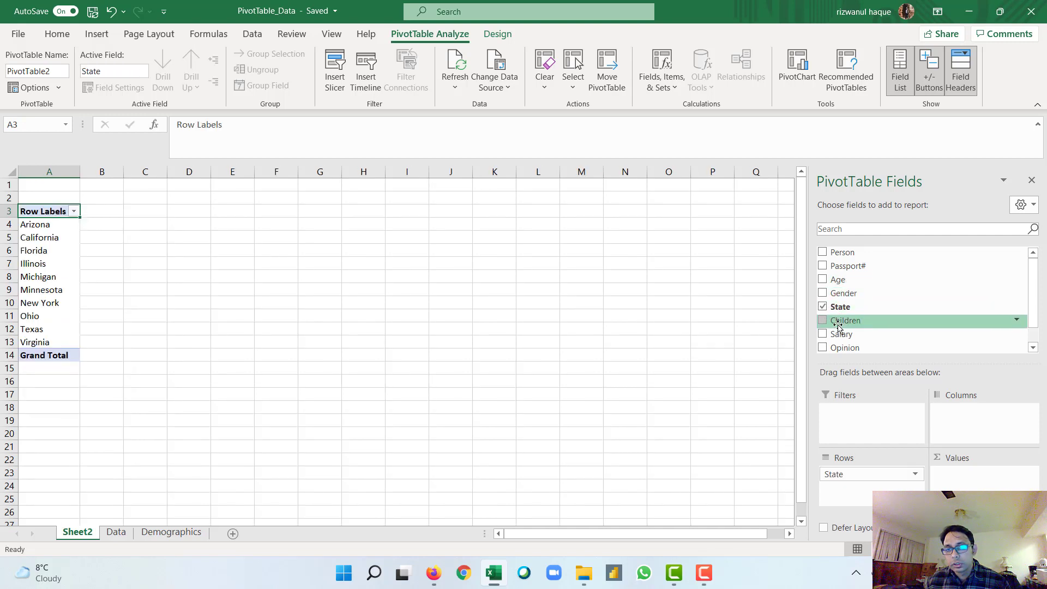
pyautogui.click(823, 335)
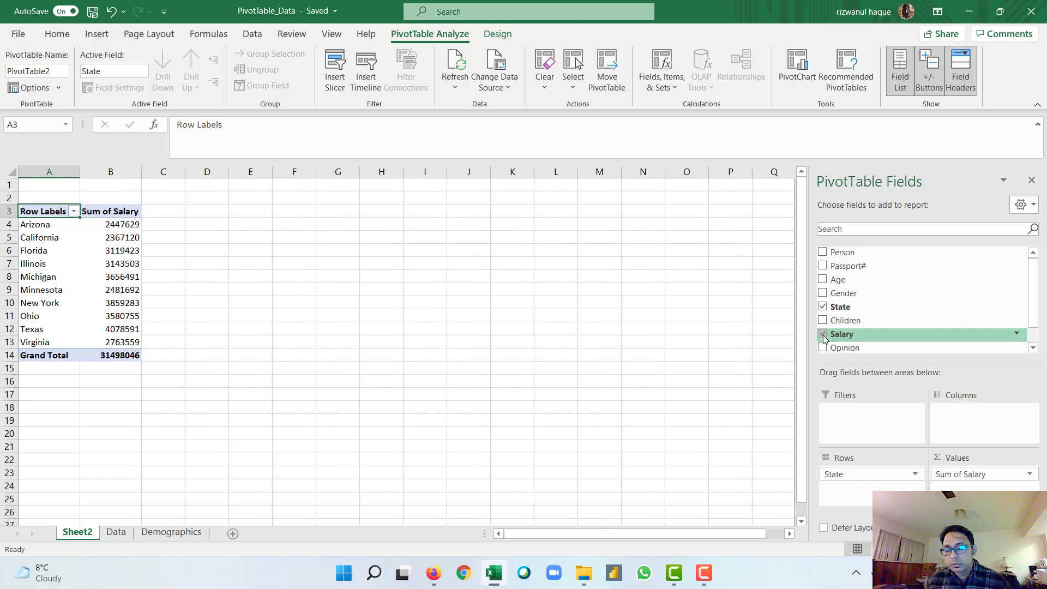
# Step: Summarize the Salary value field by Average instead of Sum
pyautogui.click(1013, 474)
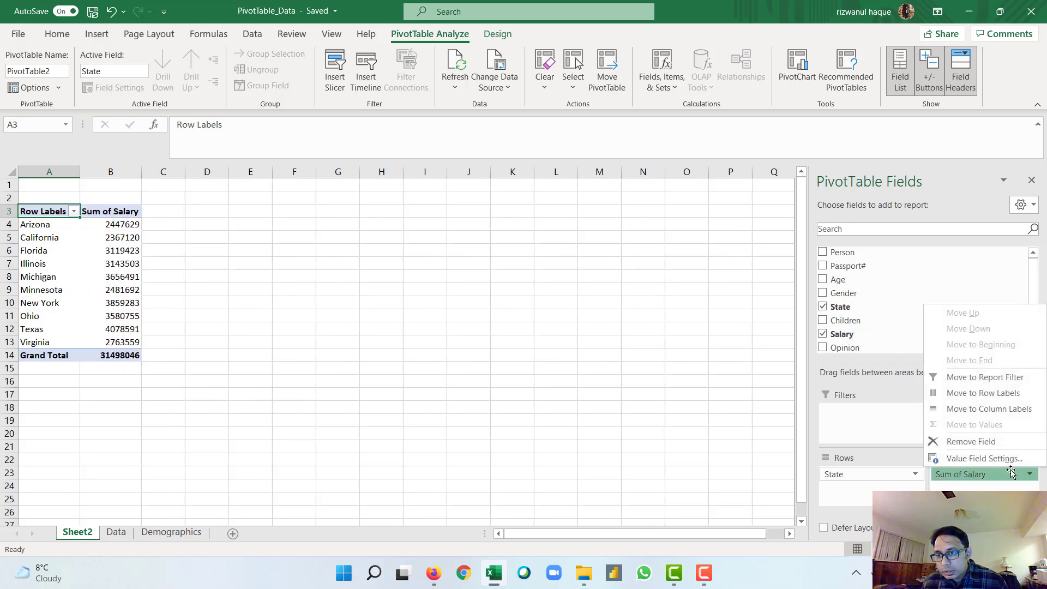
pyautogui.click(981, 458)
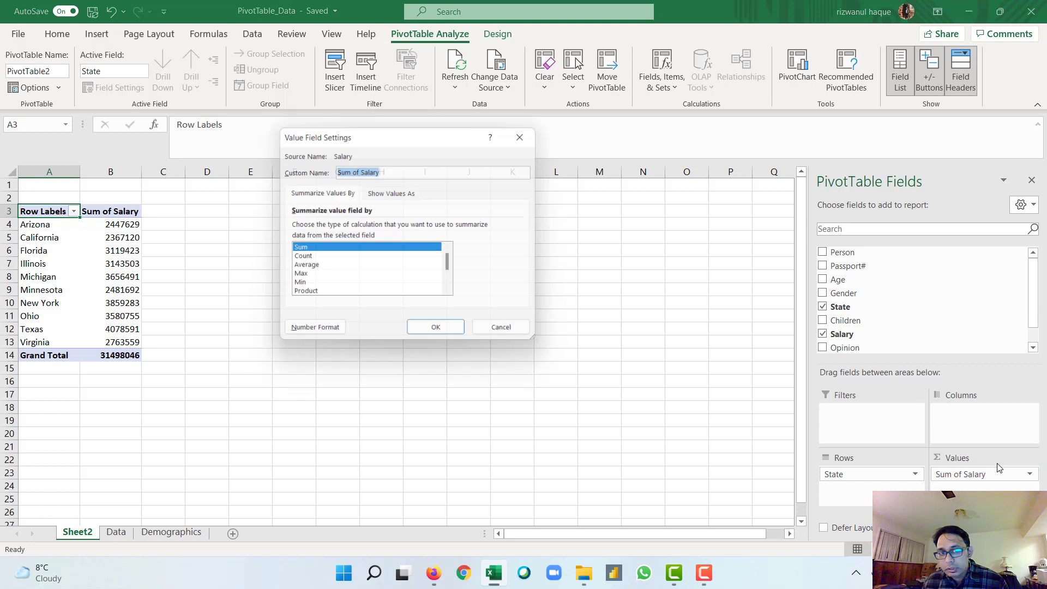
pyautogui.click(328, 268)
pyautogui.click(436, 339)
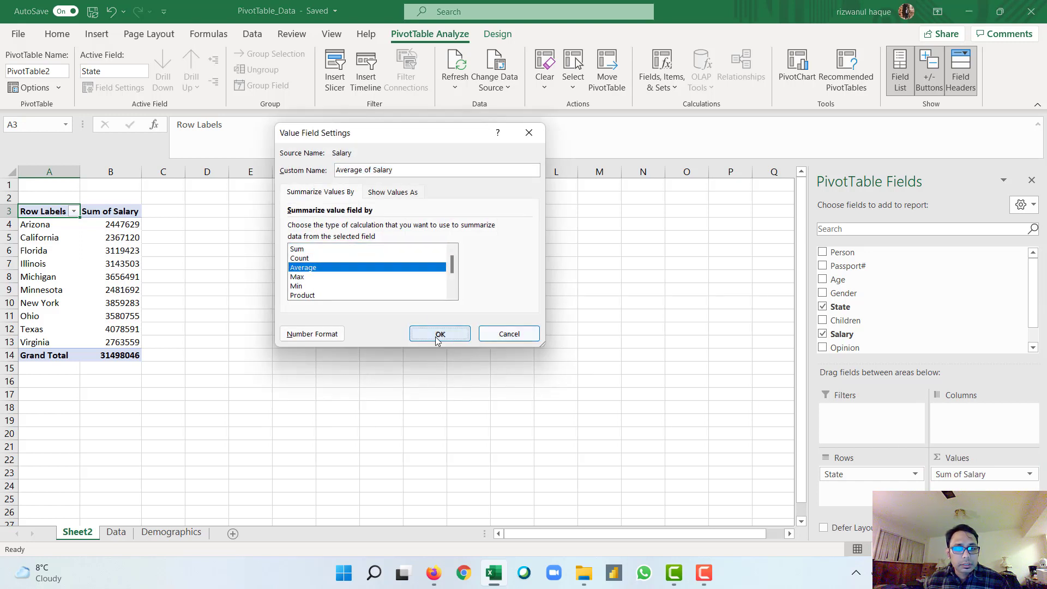
pyautogui.click(436, 339)
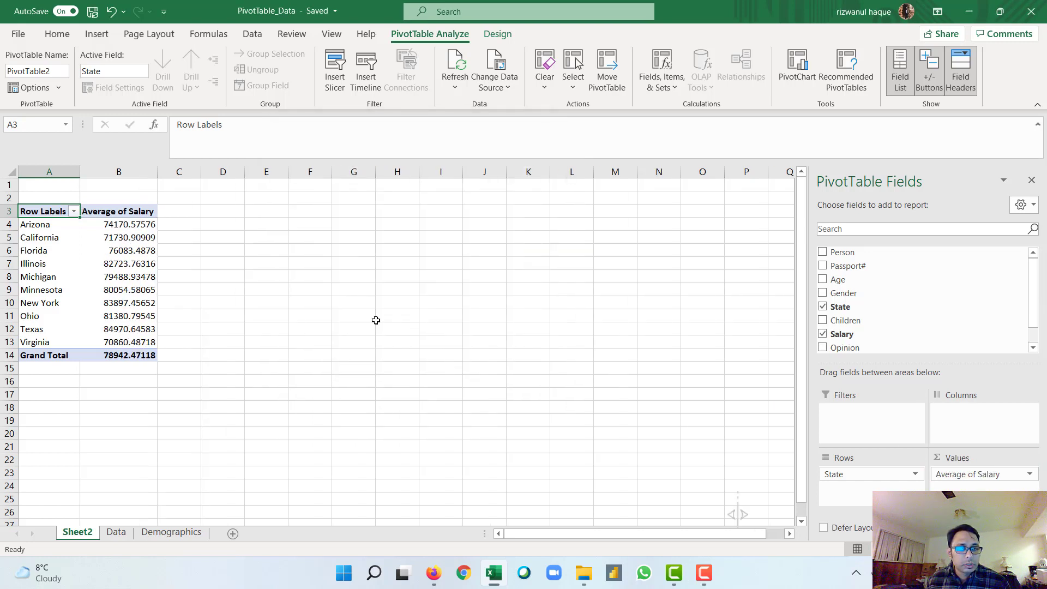
pyautogui.moveTo(128, 225)
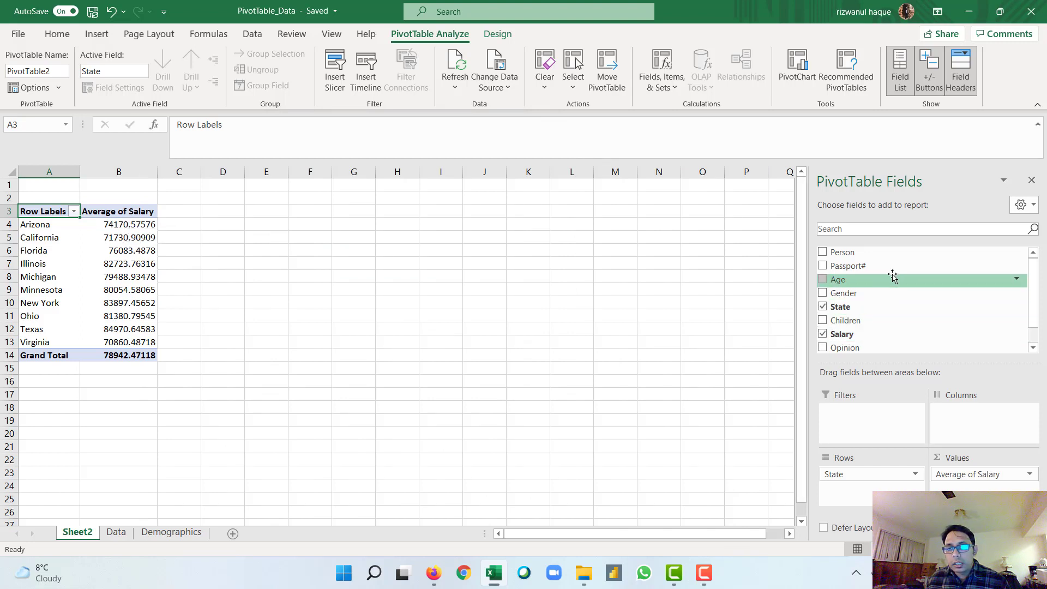
# Step: Add Gender and Children to the PivotTable as row fields nested in that order under State
pyautogui.click(823, 293)
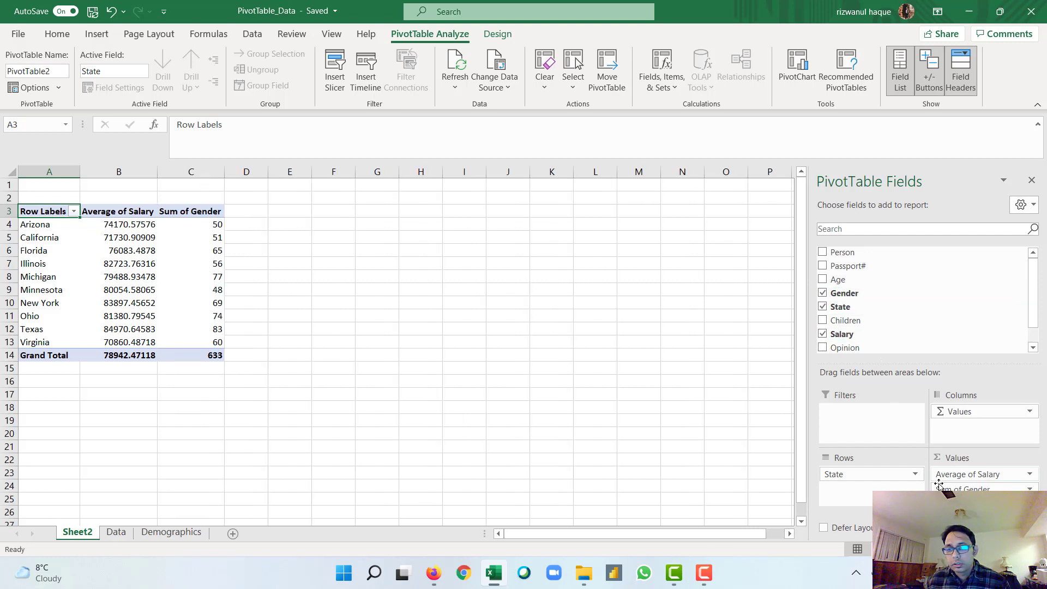
pyautogui.moveTo(952, 488); pyautogui.dragTo(872, 491)
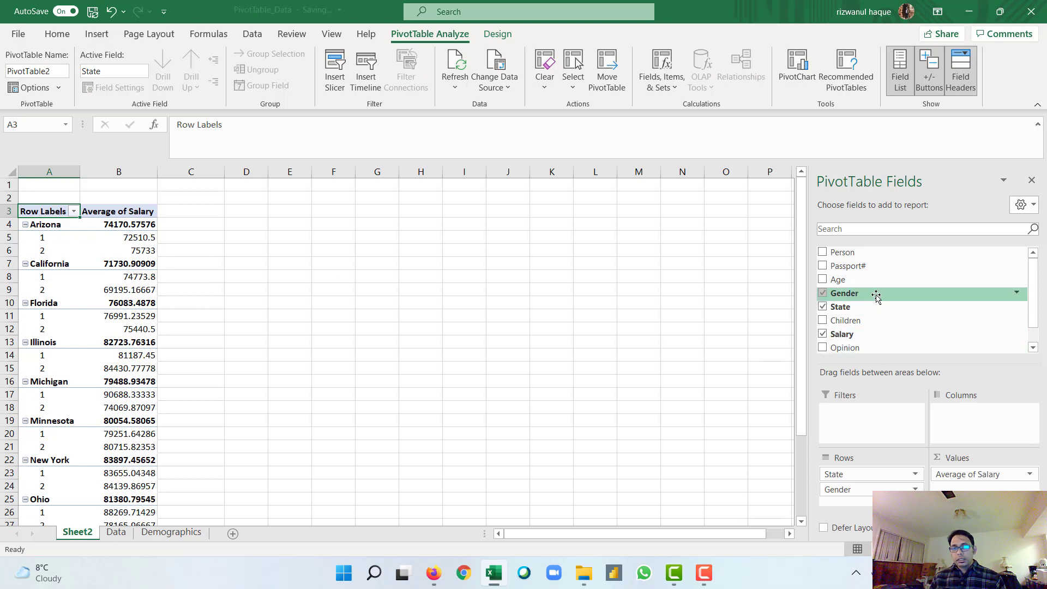
pyautogui.click(822, 320)
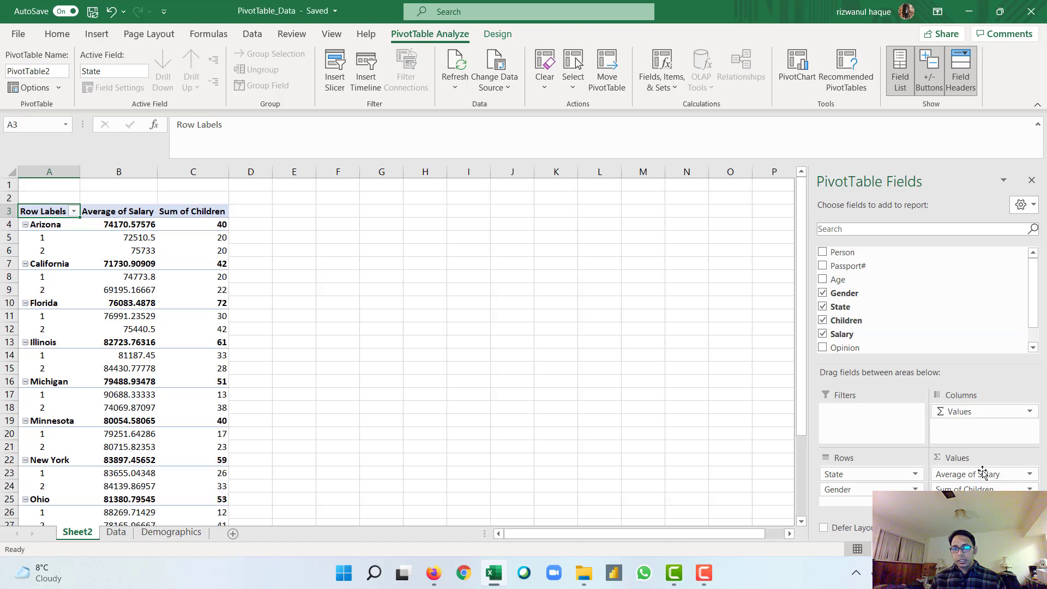
pyautogui.moveTo(983, 487); pyautogui.dragTo(850, 498)
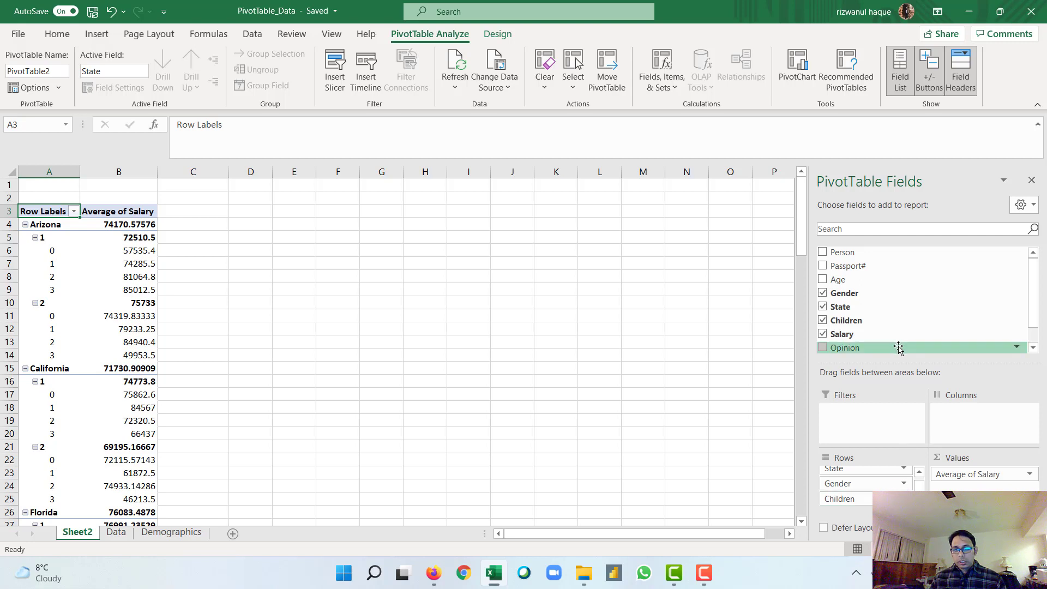
# Step: Filter the Children field to exclude 0, keeping 1, 2 and 3
pyautogui.click(1017, 321)
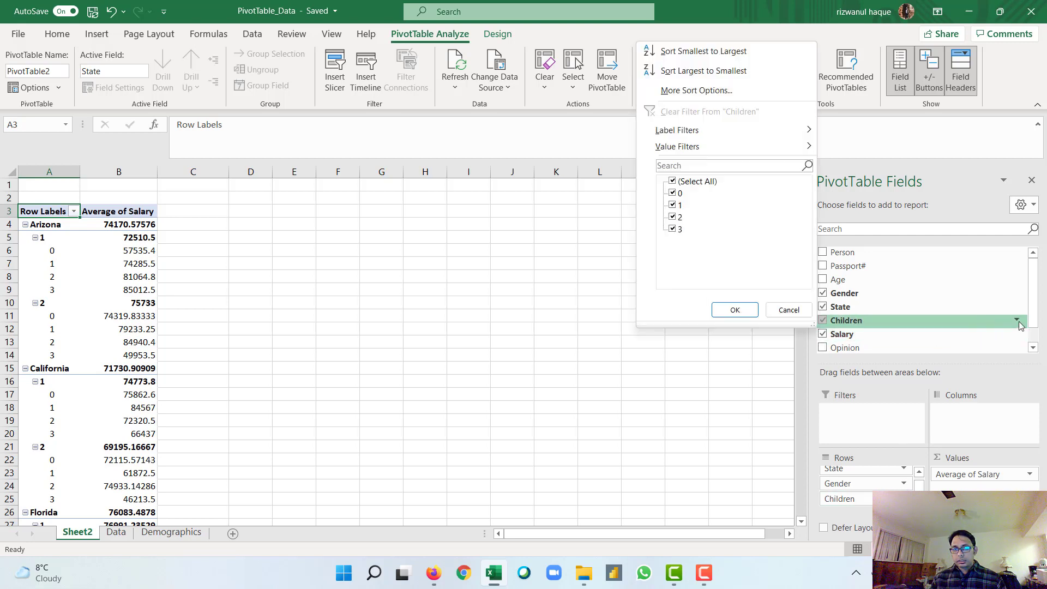
pyautogui.click(674, 194)
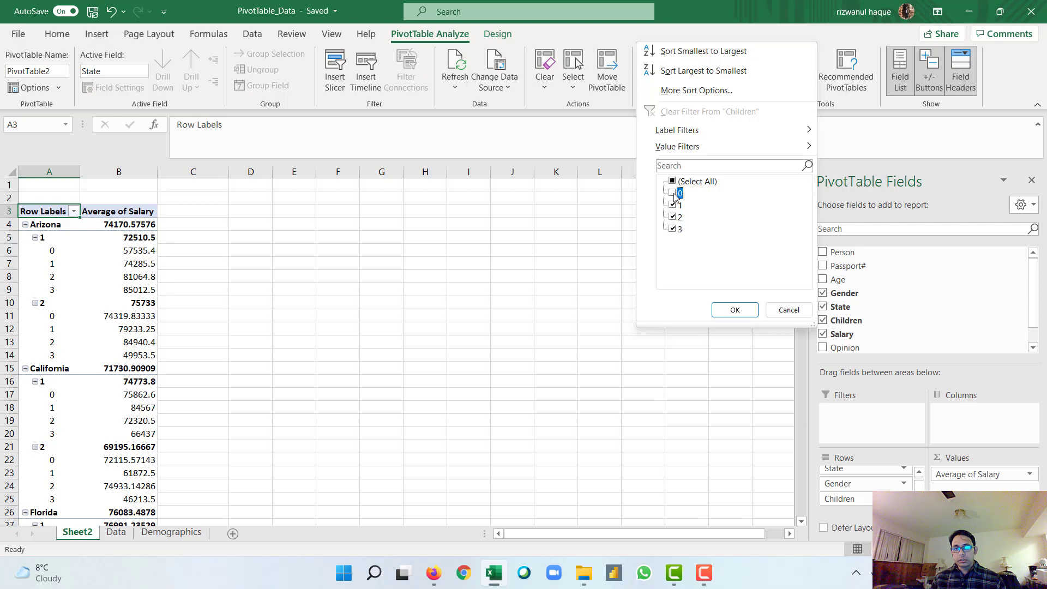
pyautogui.click(734, 310)
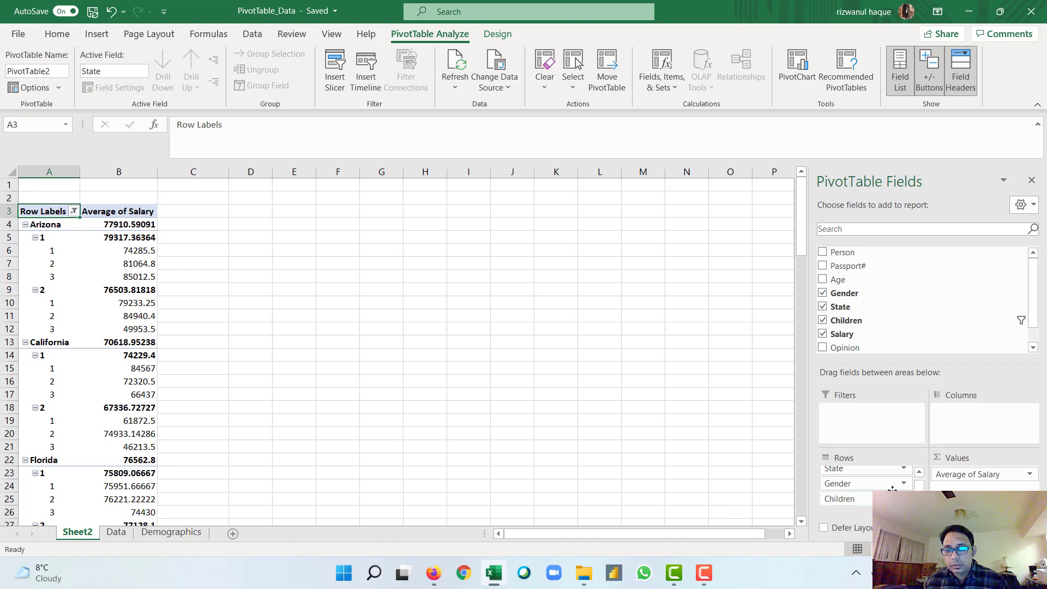
# Step: Remove State and Children from the PivotTable rows, leaving Gender as the only row field
pyautogui.scroll(1, 887, 488)
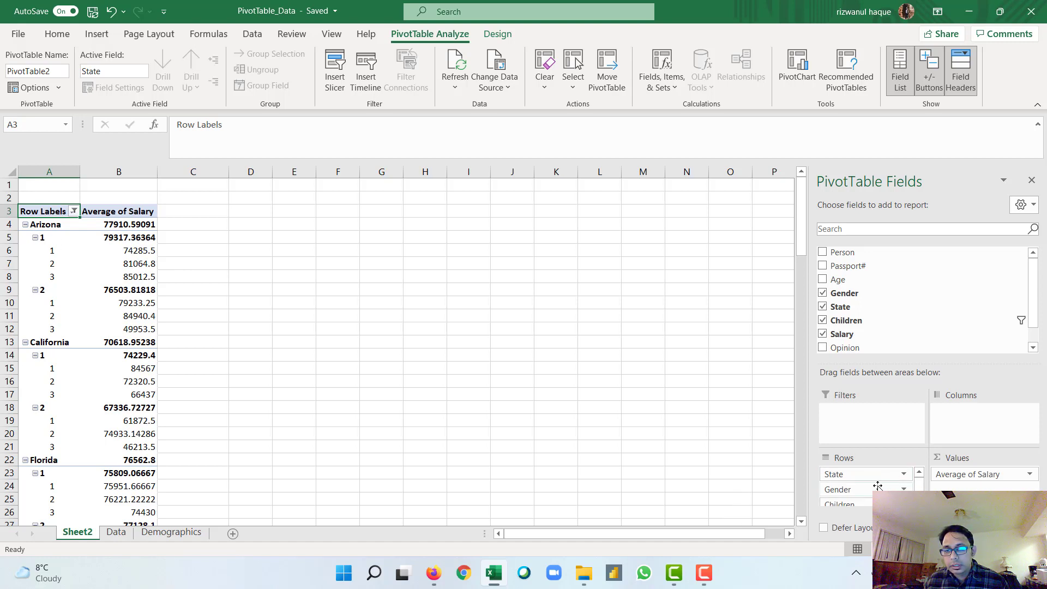
pyautogui.moveTo(872, 475); pyautogui.dragTo(870, 306)
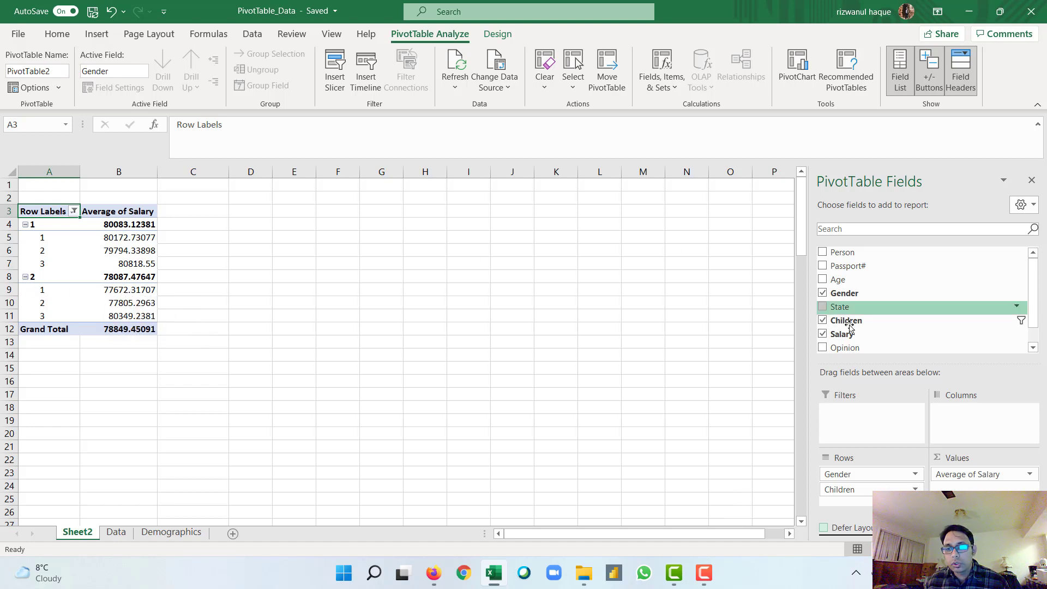
pyautogui.moveTo(867, 493); pyautogui.dragTo(883, 307)
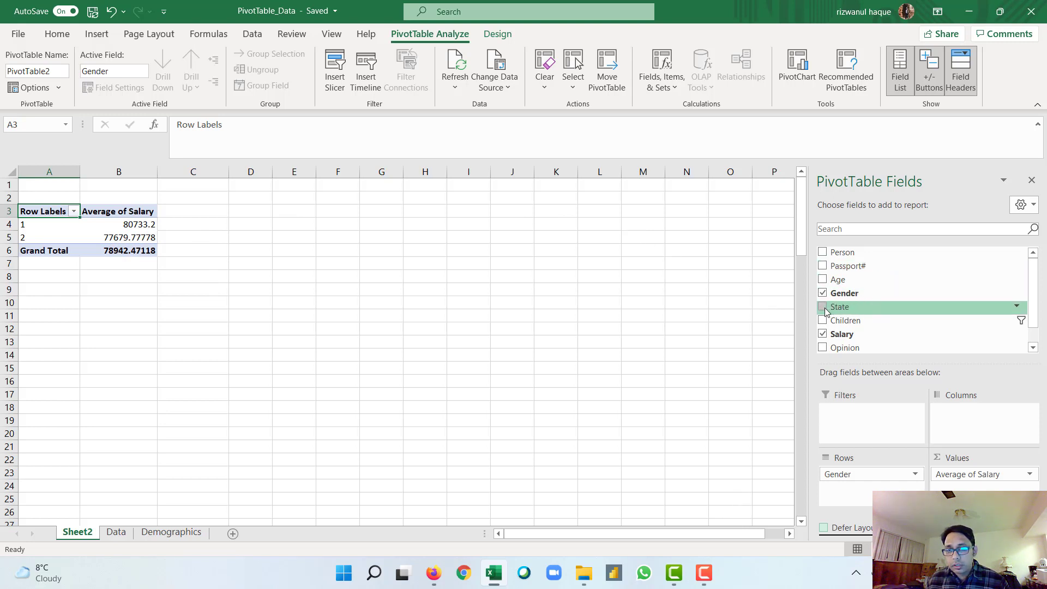
# Step: Replace Gender with Age in the PivotTable rows and nest Opinion beneath Age
pyautogui.click(823, 280)
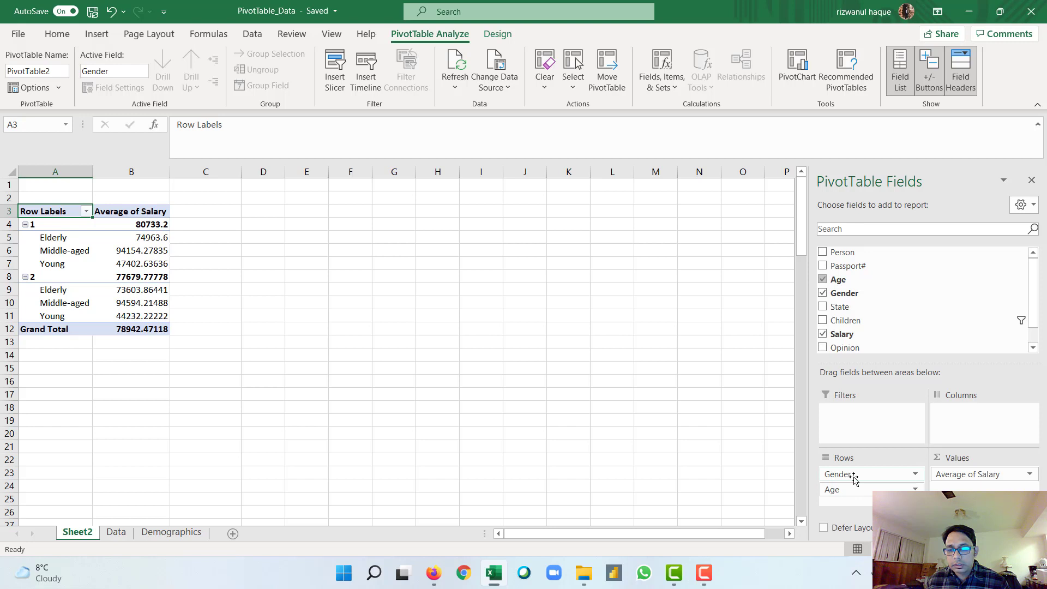
pyautogui.moveTo(853, 477); pyautogui.dragTo(872, 327)
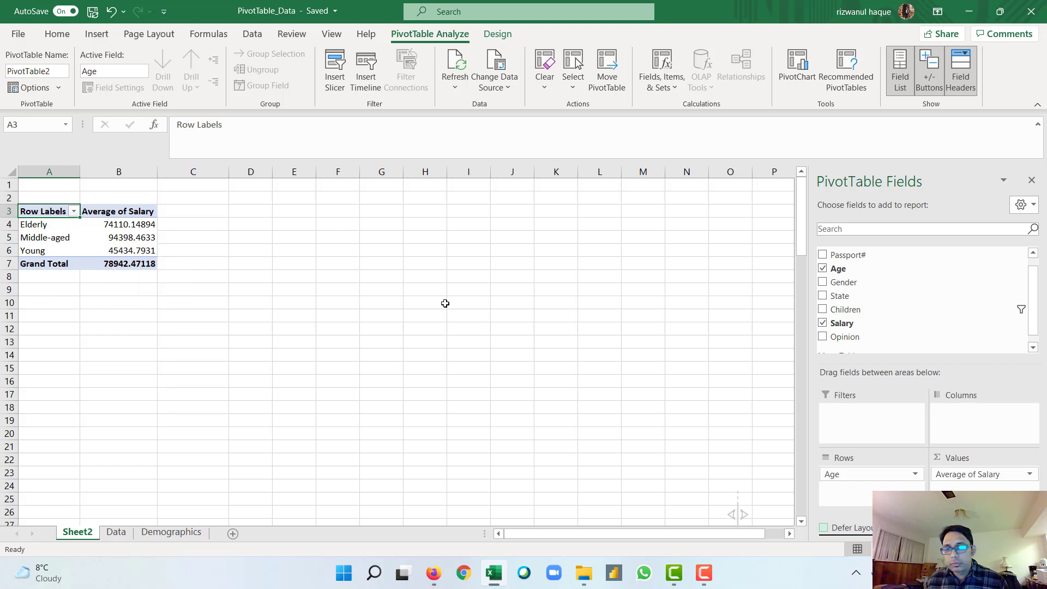
pyautogui.scroll(-1, 957, 320)
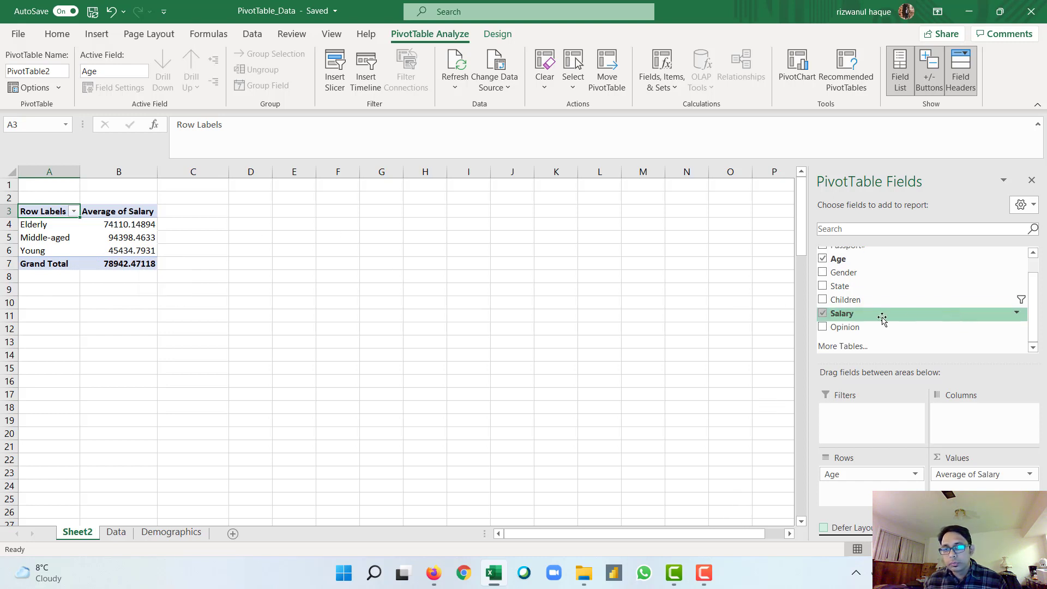
pyautogui.click(823, 327)
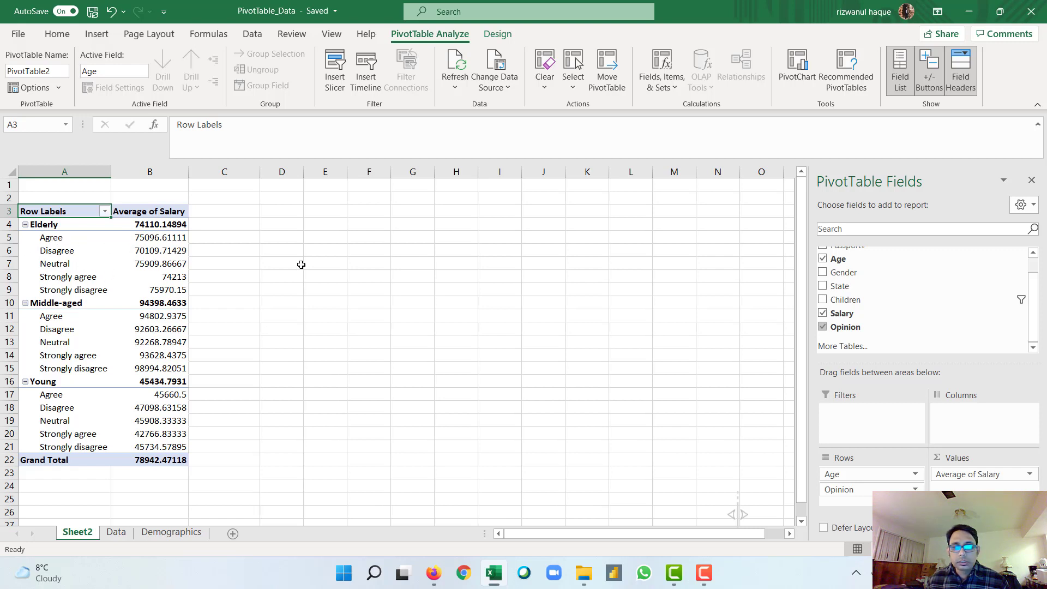
# Step: Remove Opinion and Age from the PivotTable rows and add State as the only row field
pyautogui.click(822, 327)
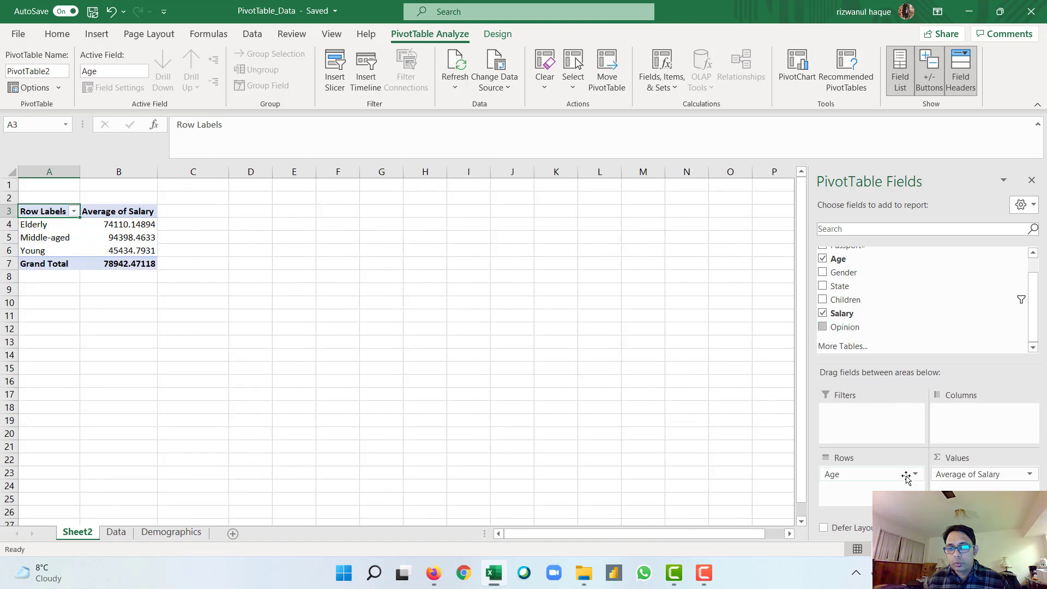
pyautogui.moveTo(898, 474); pyautogui.dragTo(822, 286)
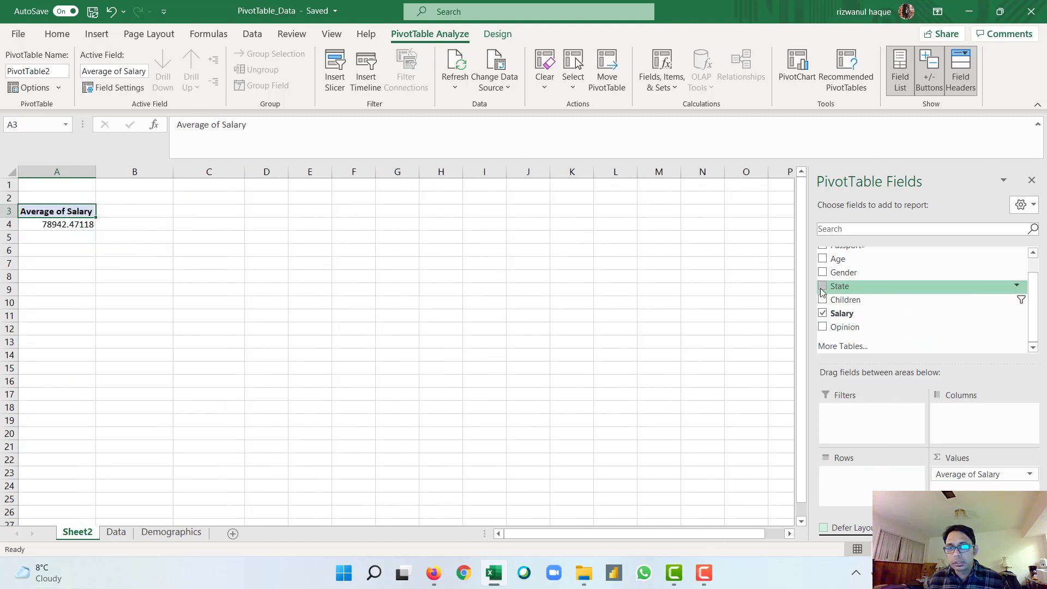
pyautogui.scroll(1, 822, 289)
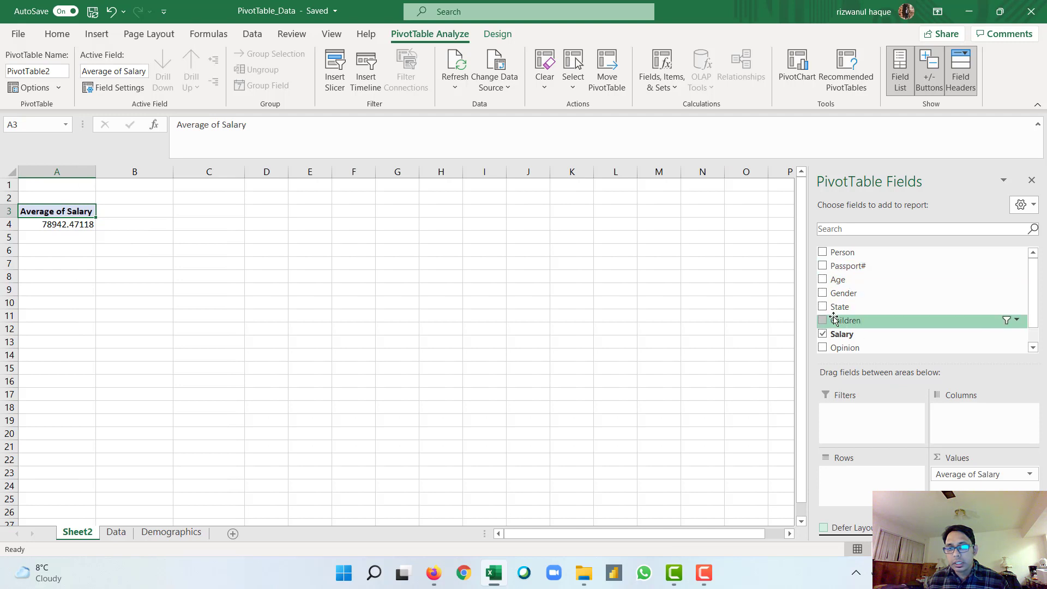
pyautogui.click(822, 308)
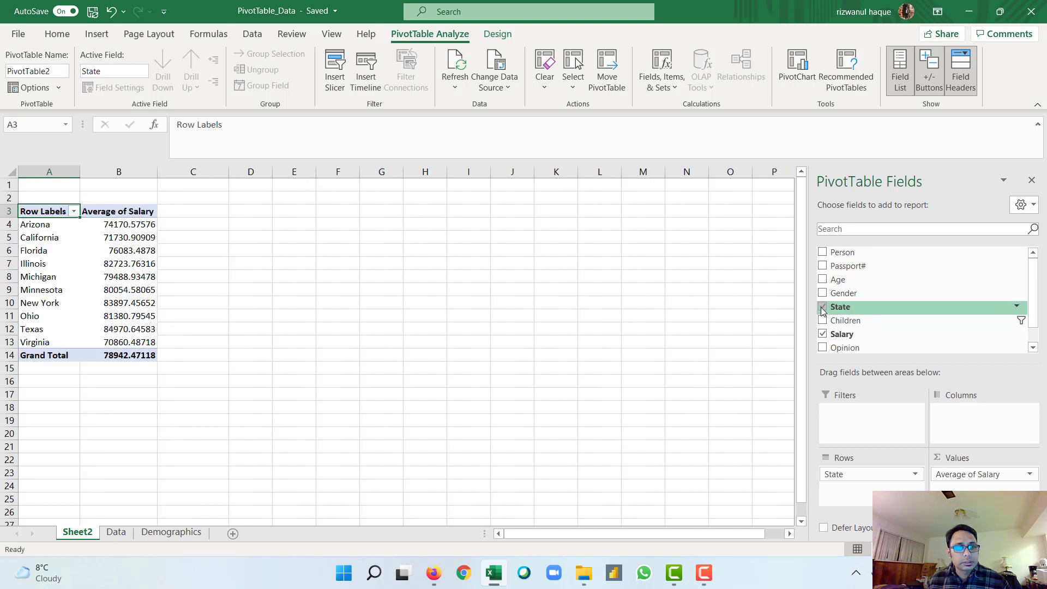
# Step: Review the Summarize Values By and Show Values As options for the average salary values
pyautogui.moveTo(129, 228)
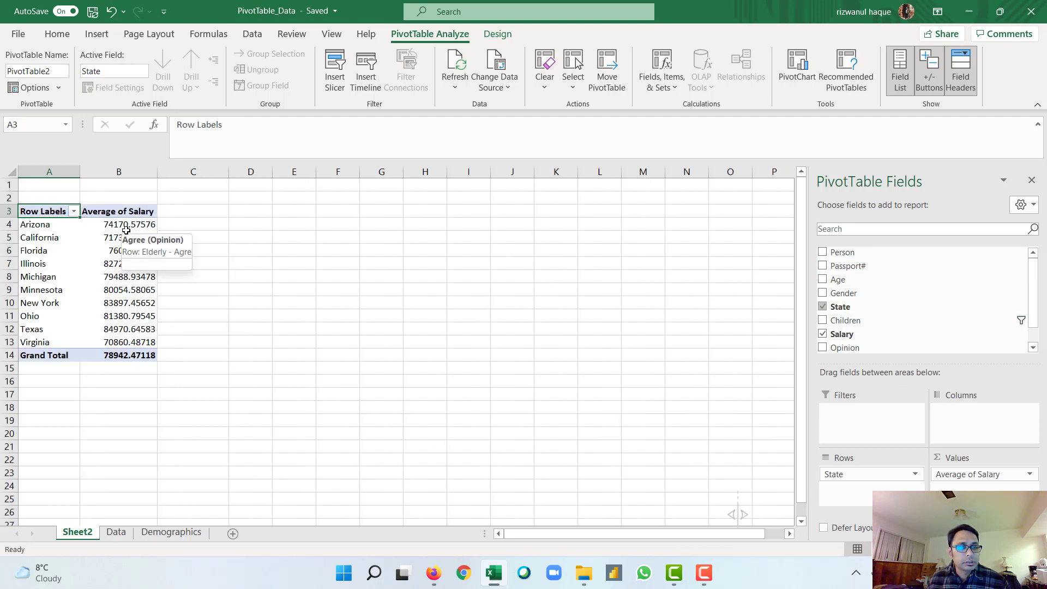
pyautogui.rightClick(115, 225)
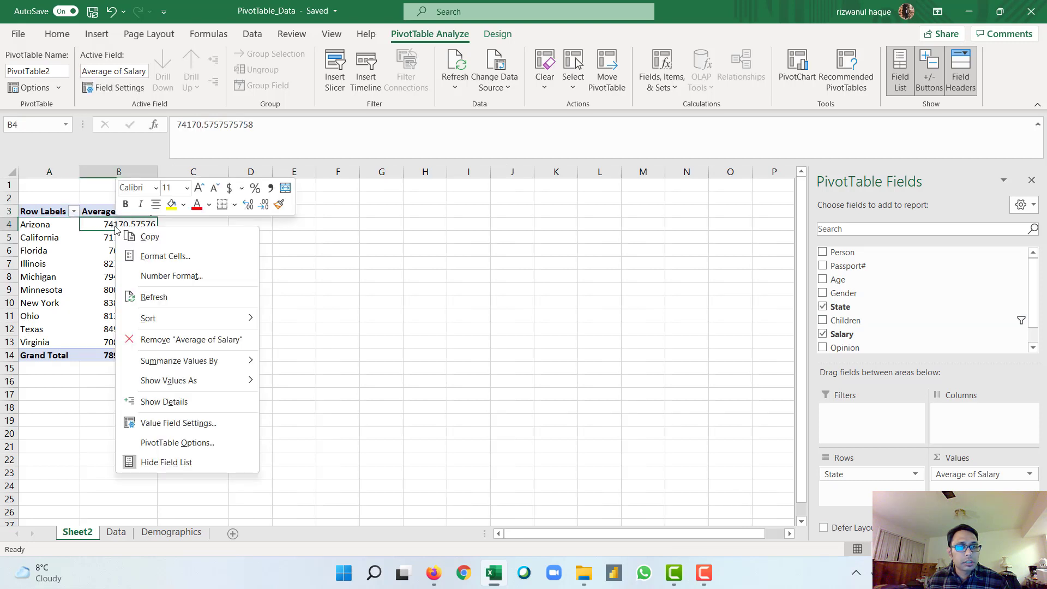
pyautogui.moveTo(210, 355)
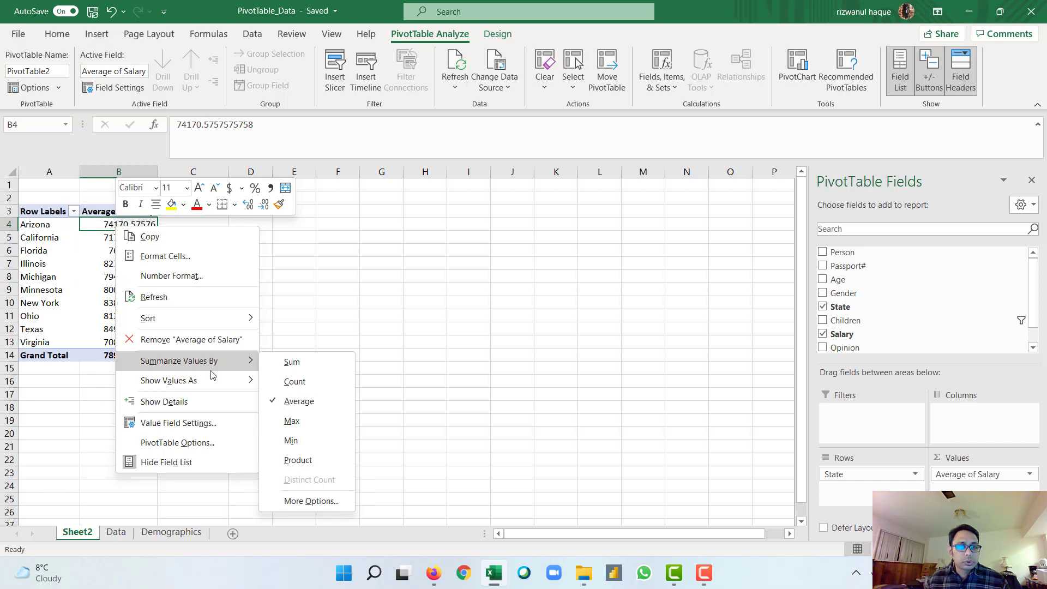
pyautogui.moveTo(214, 378)
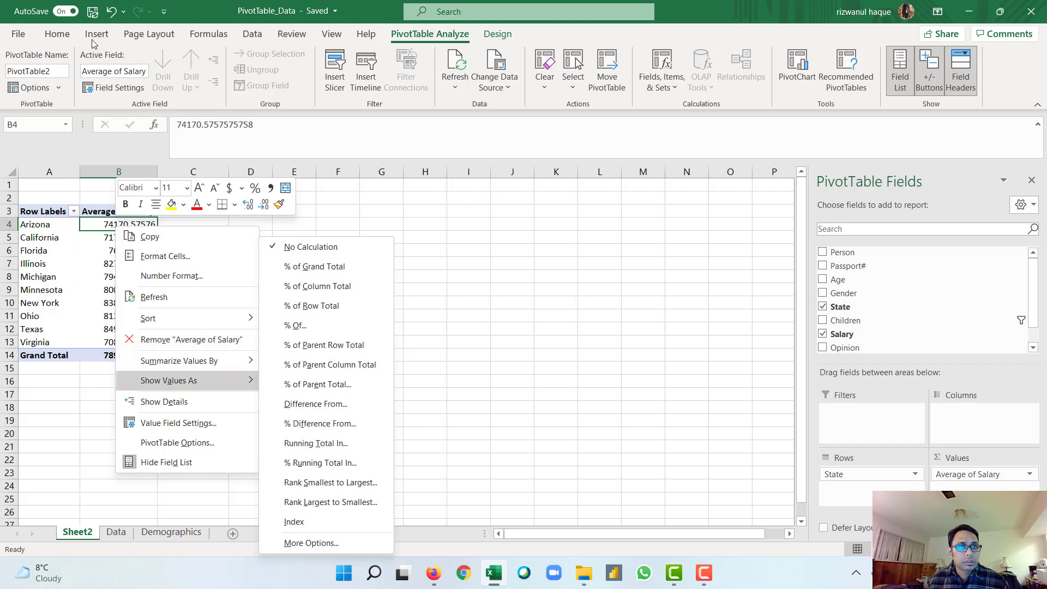
# Step: Apply a Greater Than conditional formatting rule to Arizona's average salary, using 74170.57576 and Light Red Fill with Dark Red Text
pyautogui.click(57, 33)
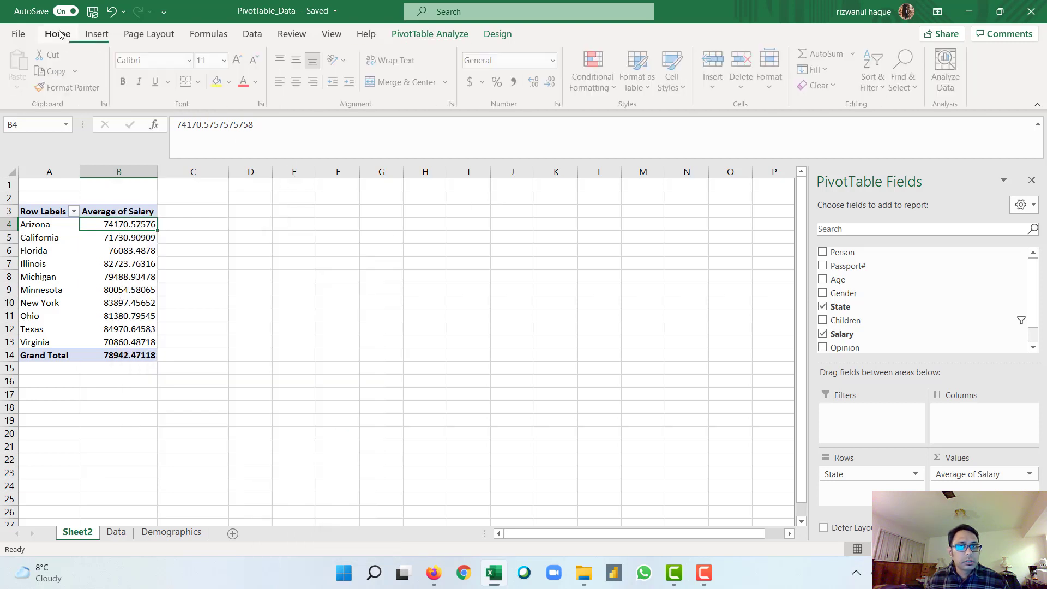
pyautogui.click(614, 90)
pyautogui.moveTo(653, 113)
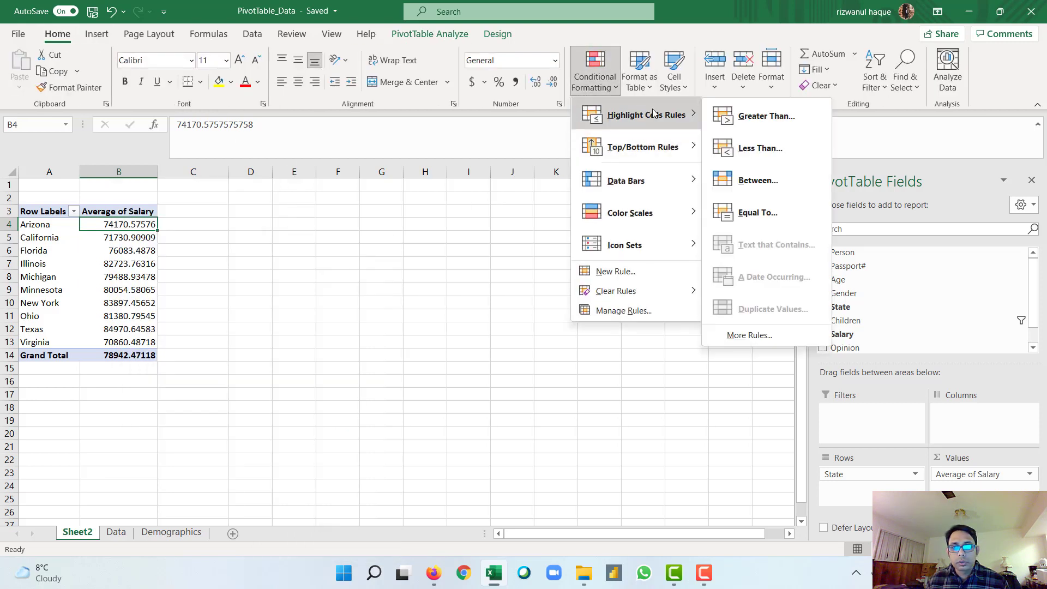
pyautogui.click(763, 116)
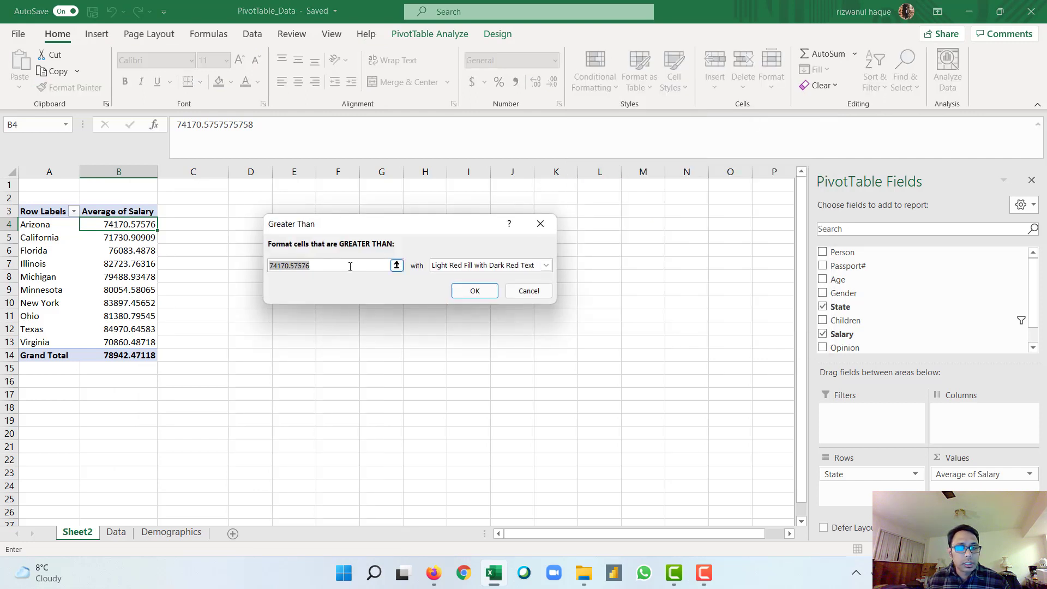
pyautogui.click(472, 290)
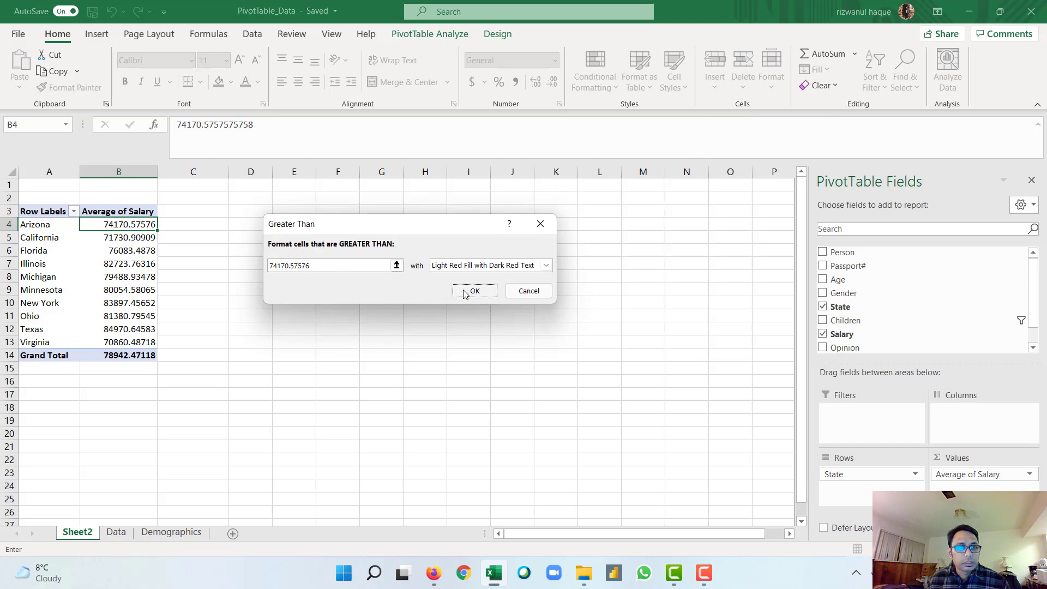
pyautogui.click(140, 275)
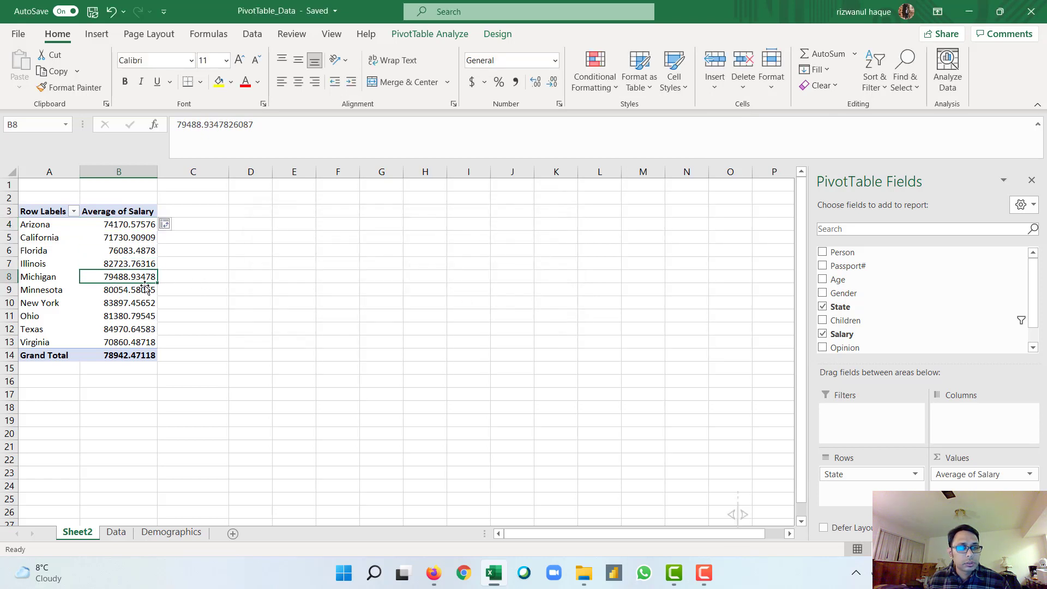
pyautogui.click(142, 291)
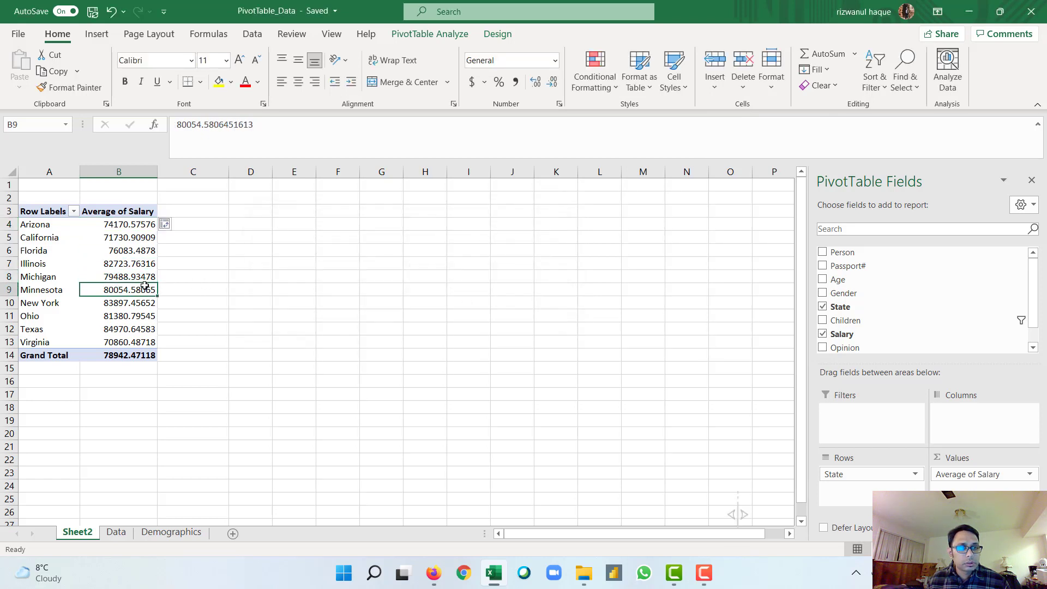
# Step: Sort the states by average salary from largest to smallest
pyautogui.click(127, 212)
pyautogui.click(120, 222)
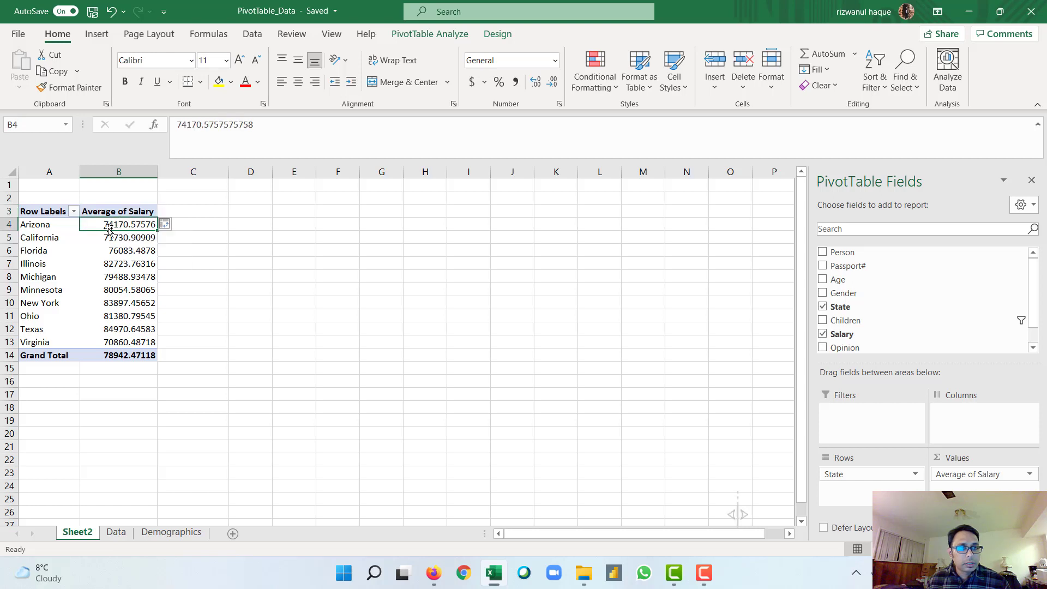
pyautogui.rightClick(115, 225)
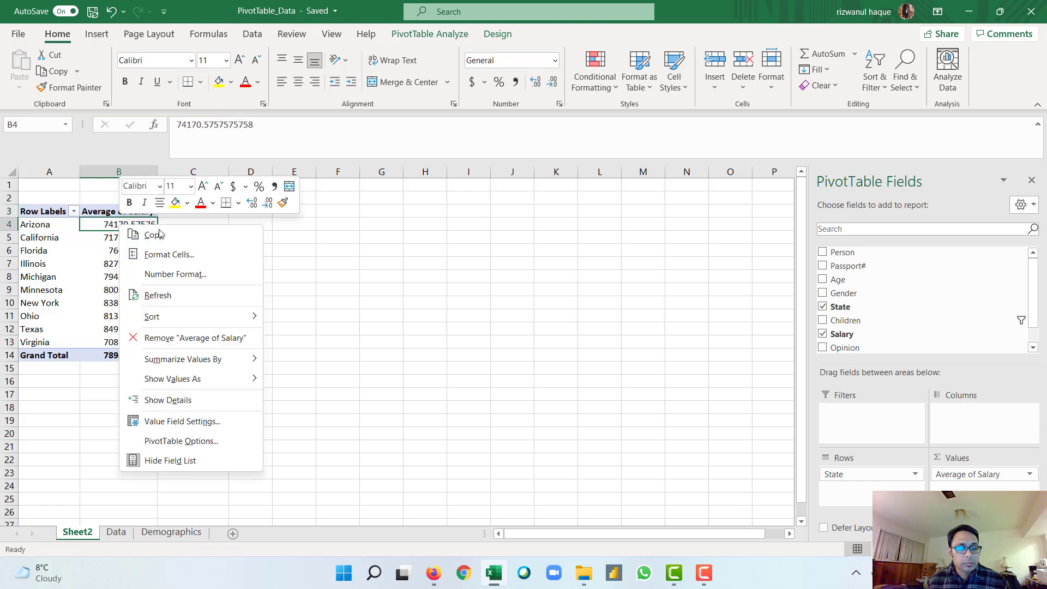
pyautogui.moveTo(236, 317)
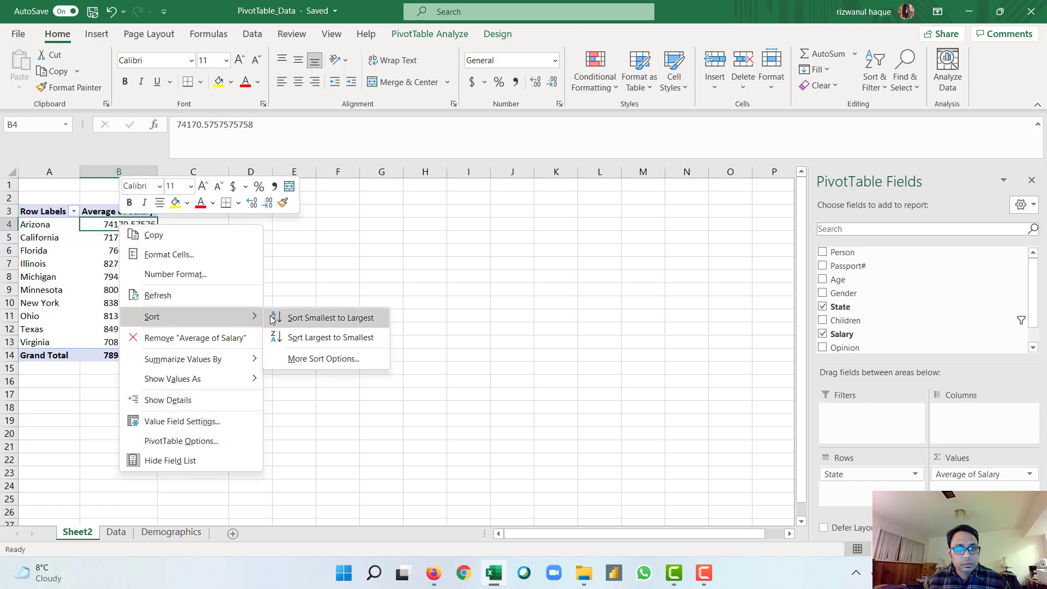
pyautogui.click(312, 338)
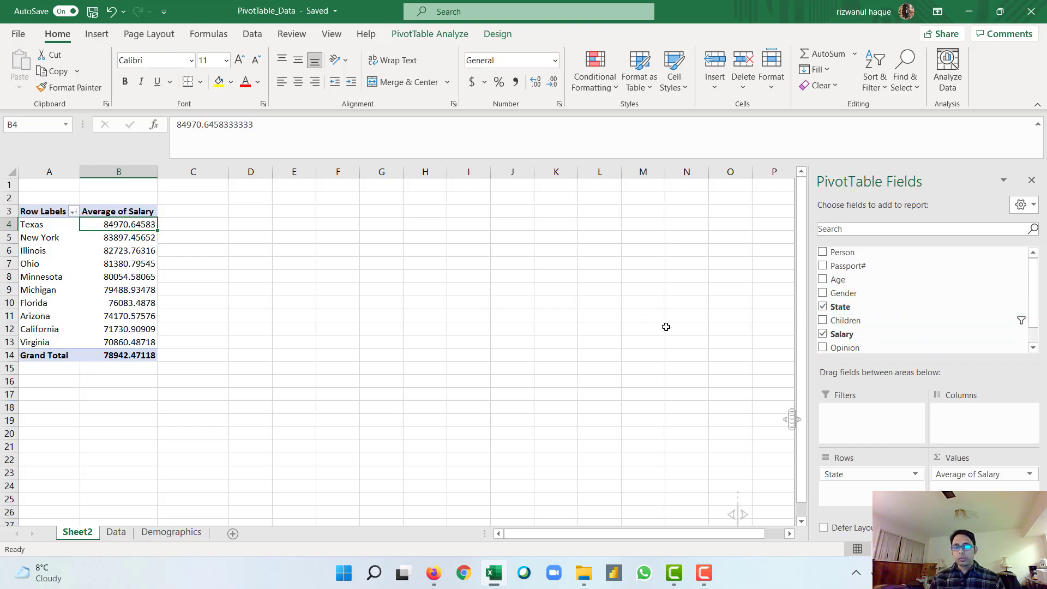
# Step: Add Opinion and Age as row fields under State, and Children and Gender as summed values
pyautogui.scroll(-1, 895, 286)
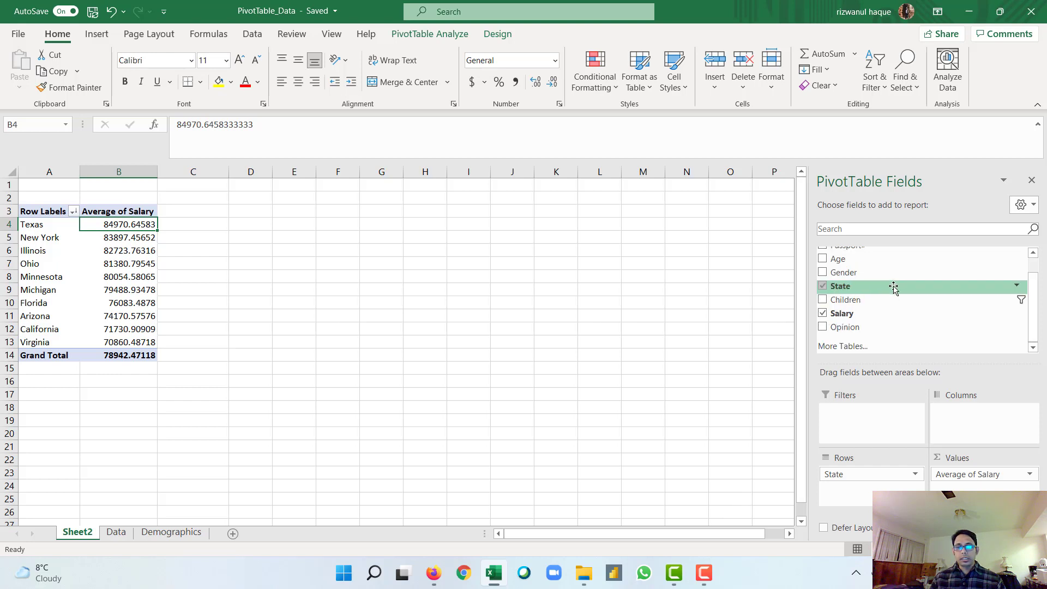
pyautogui.click(823, 328)
pyautogui.click(824, 300)
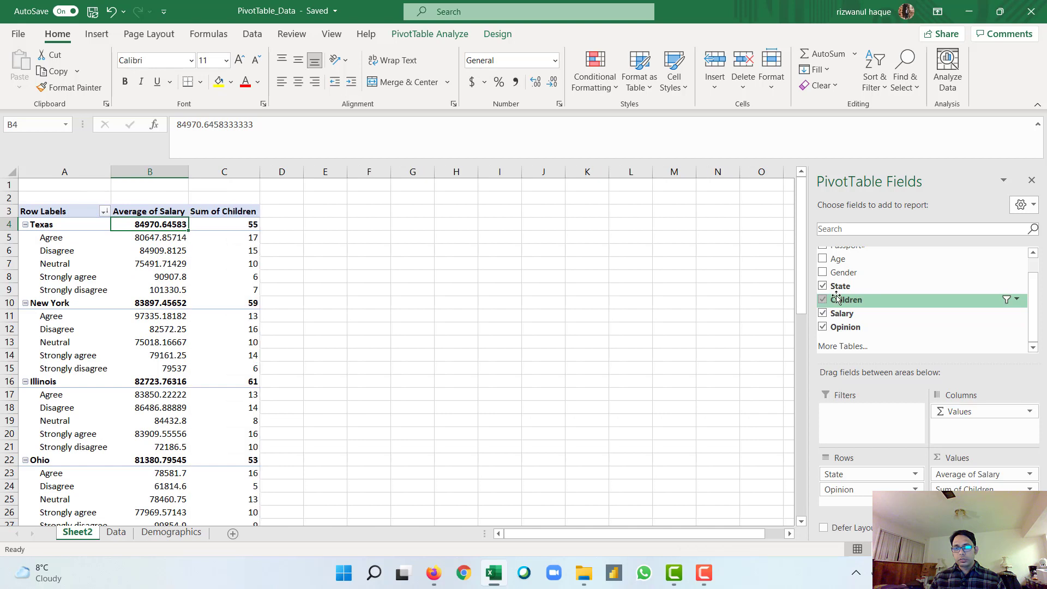
pyautogui.click(822, 272)
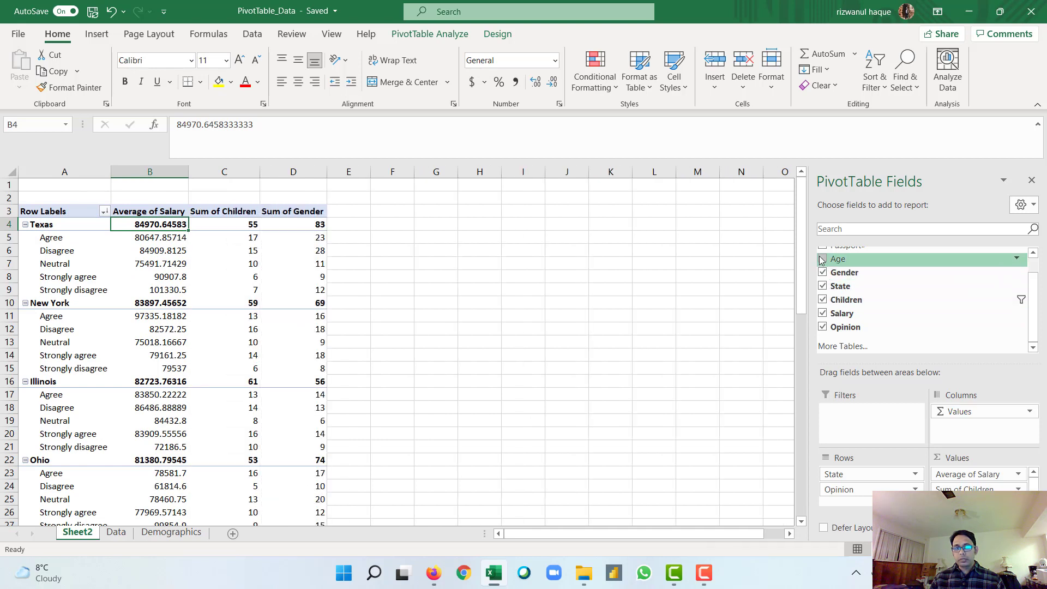
pyautogui.click(822, 259)
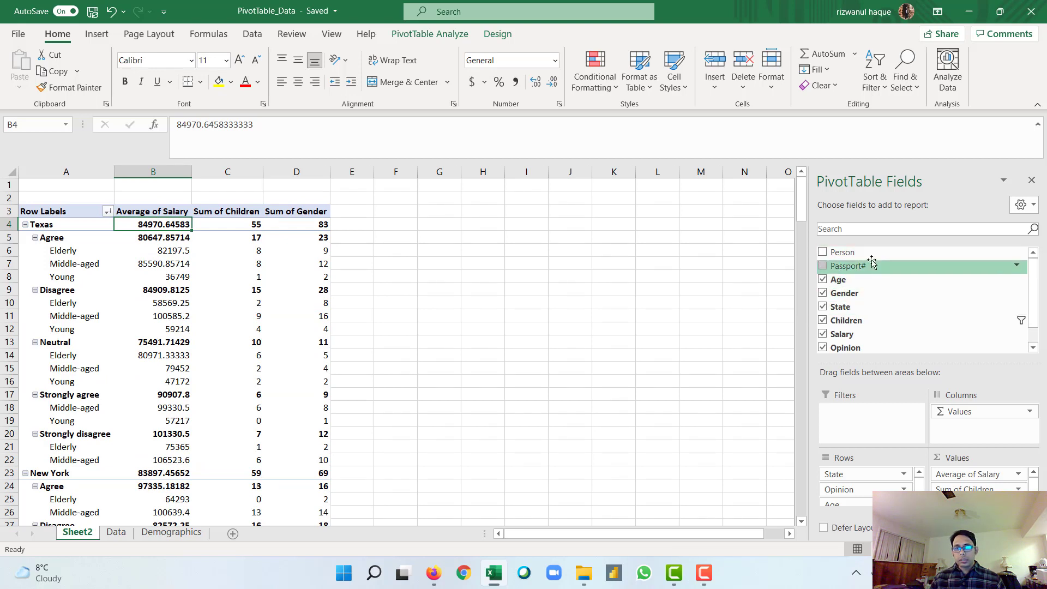
# Step: Review the filter choices for Gender and Children, keeping Children filtered to 1, 2 and 3
pyautogui.scroll(-1, 883, 289)
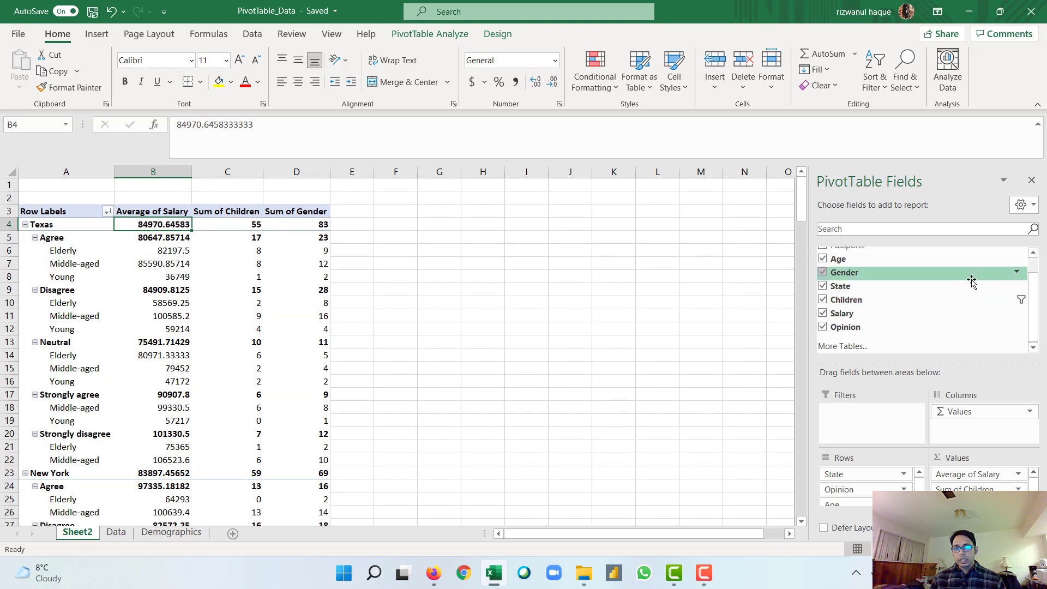
pyautogui.click(1018, 272)
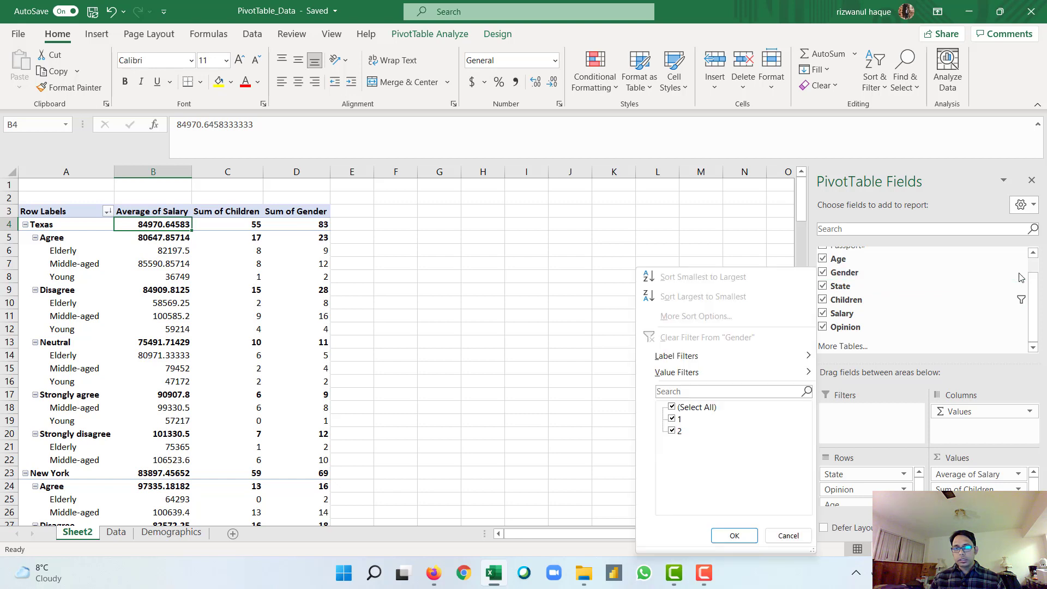
pyautogui.click(1007, 301)
pyautogui.click(1017, 300)
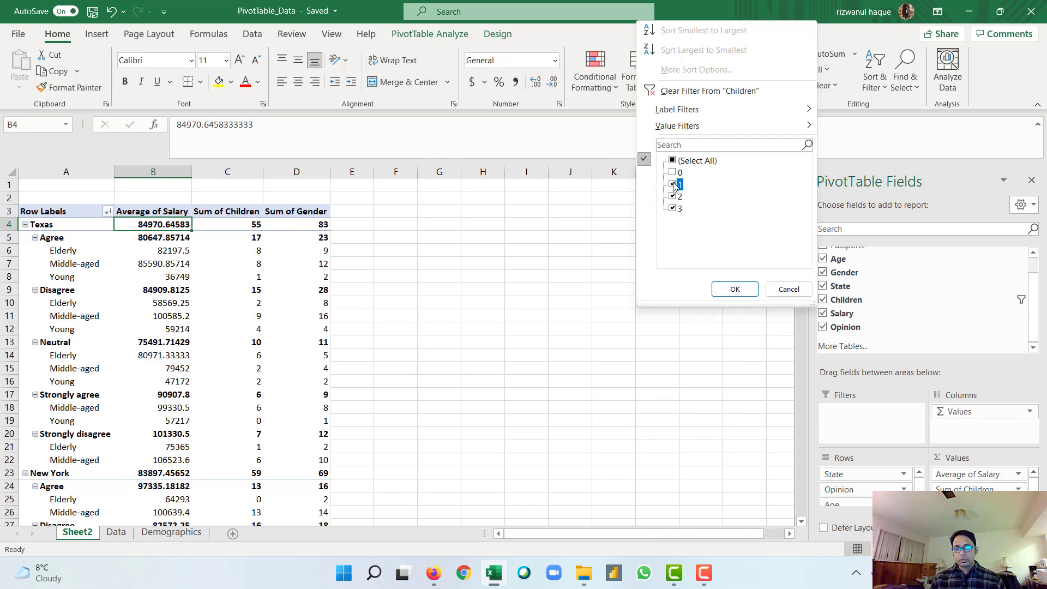
pyautogui.click(739, 290)
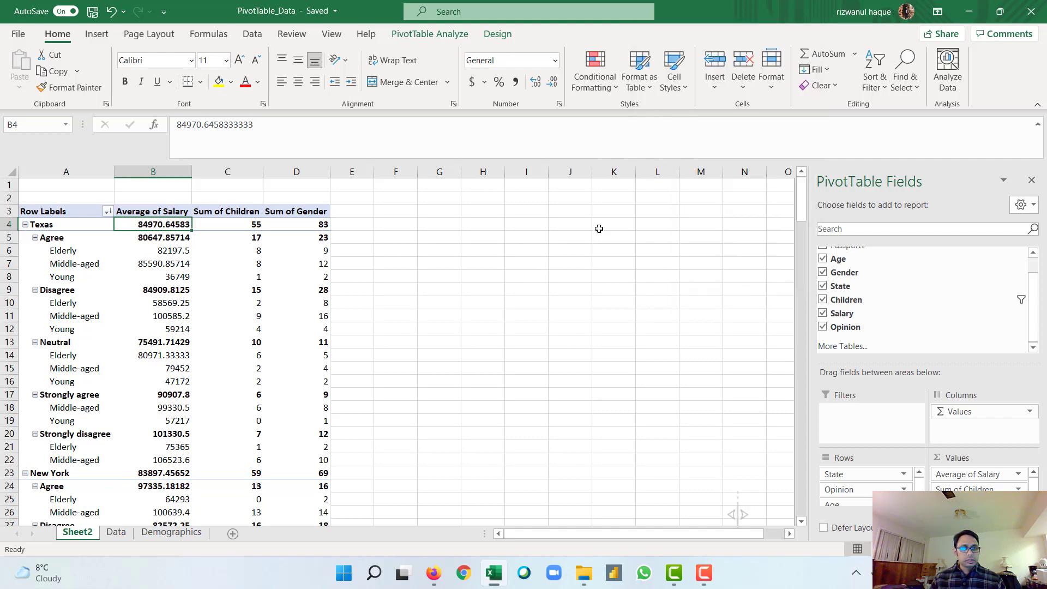
# Step: Move Children from the values to the rows between Opinion and Age, and move Gender to the rows beneath Age
pyautogui.click(558, 344)
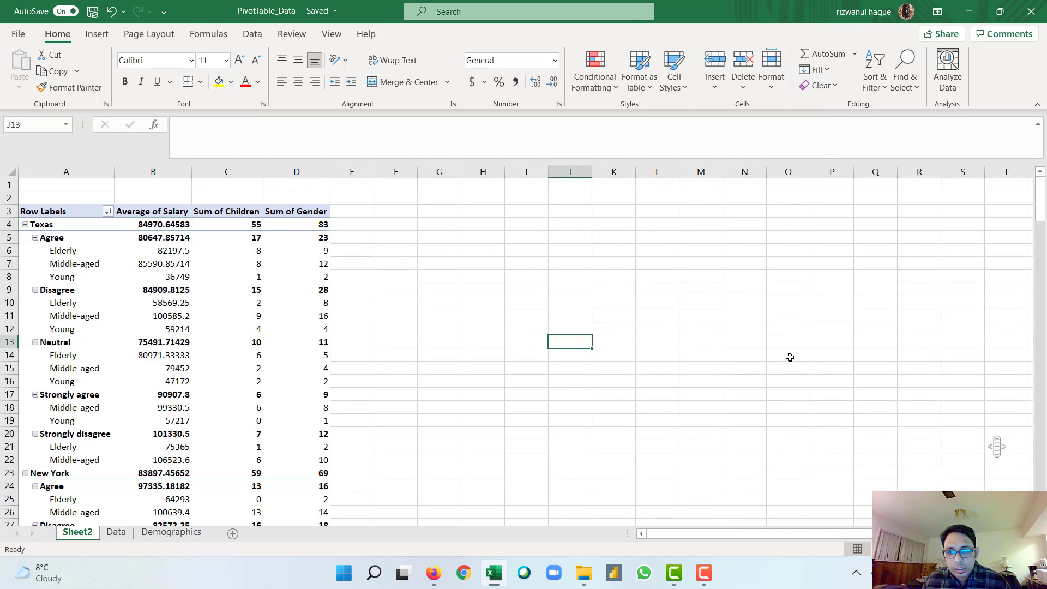
pyautogui.click(81, 263)
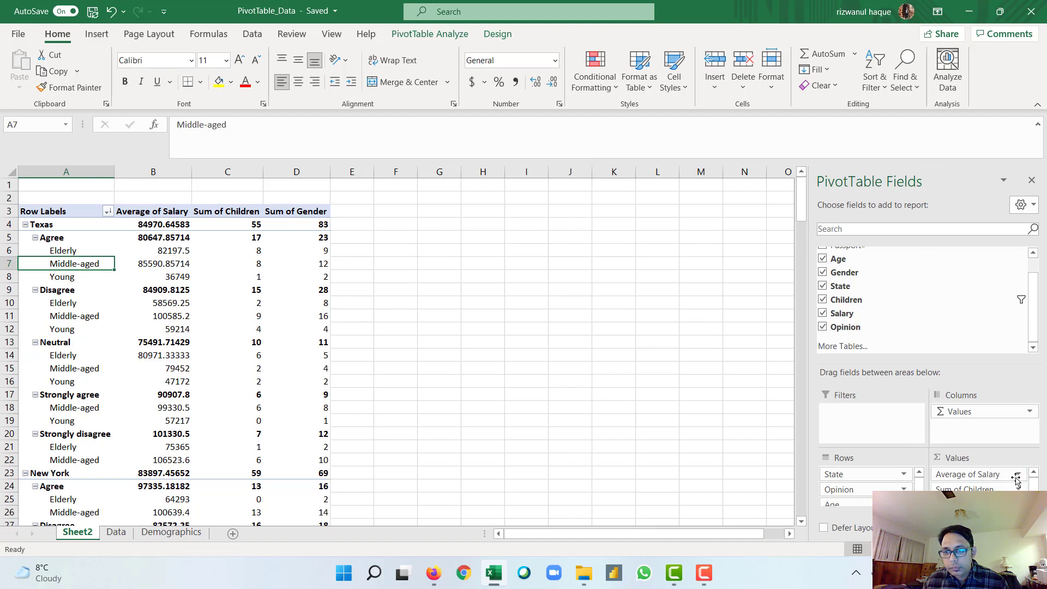
pyautogui.scroll(-1, 1016, 479)
pyautogui.scroll(-1, 897, 475)
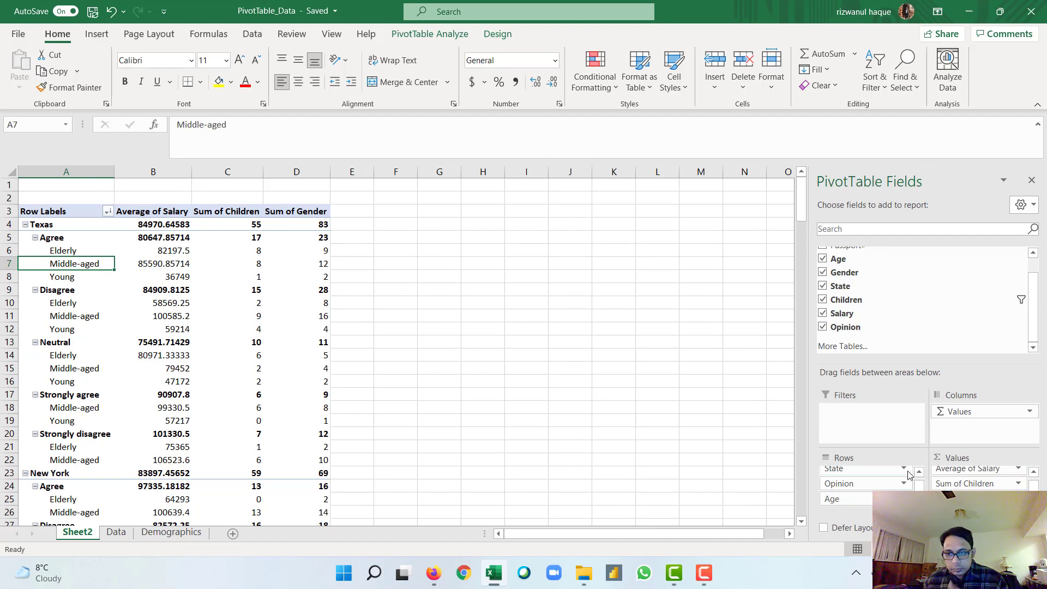
pyautogui.scroll(1, 1006, 484)
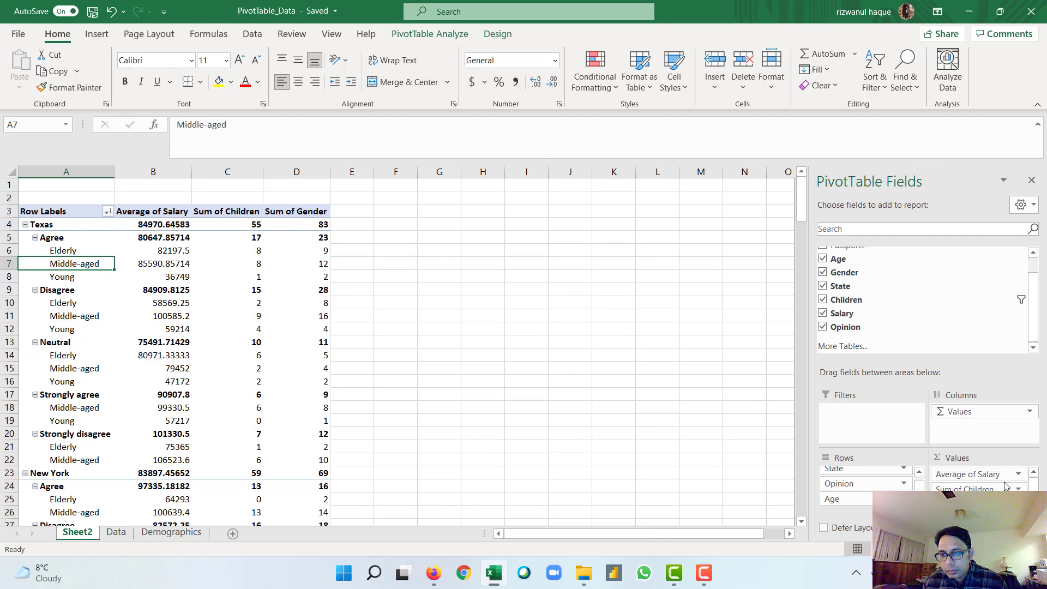
pyautogui.moveTo(1006, 486); pyautogui.dragTo(845, 498)
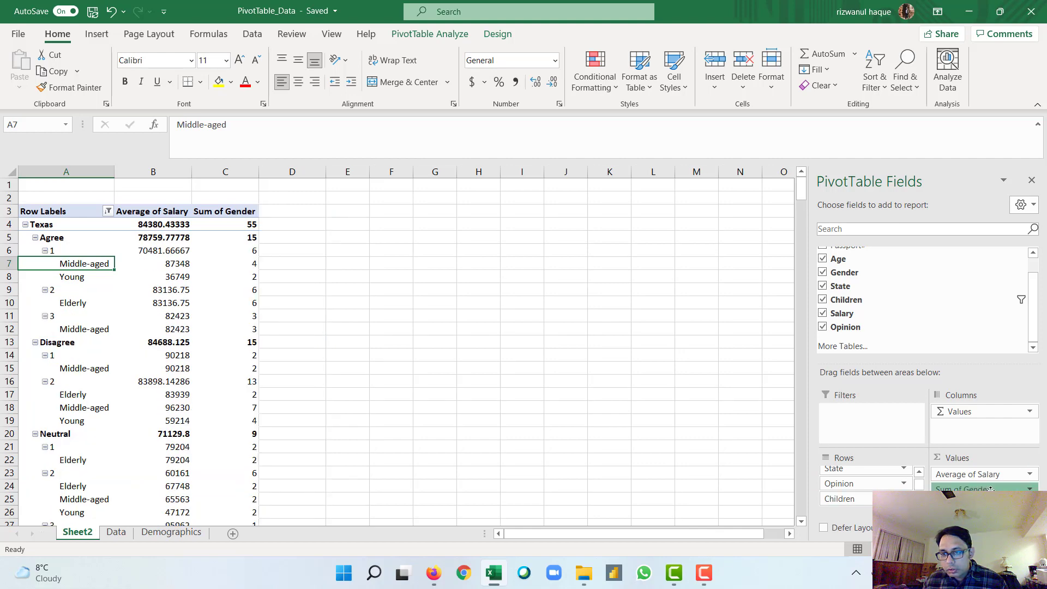
pyautogui.moveTo(989, 488); pyautogui.dragTo(851, 504)
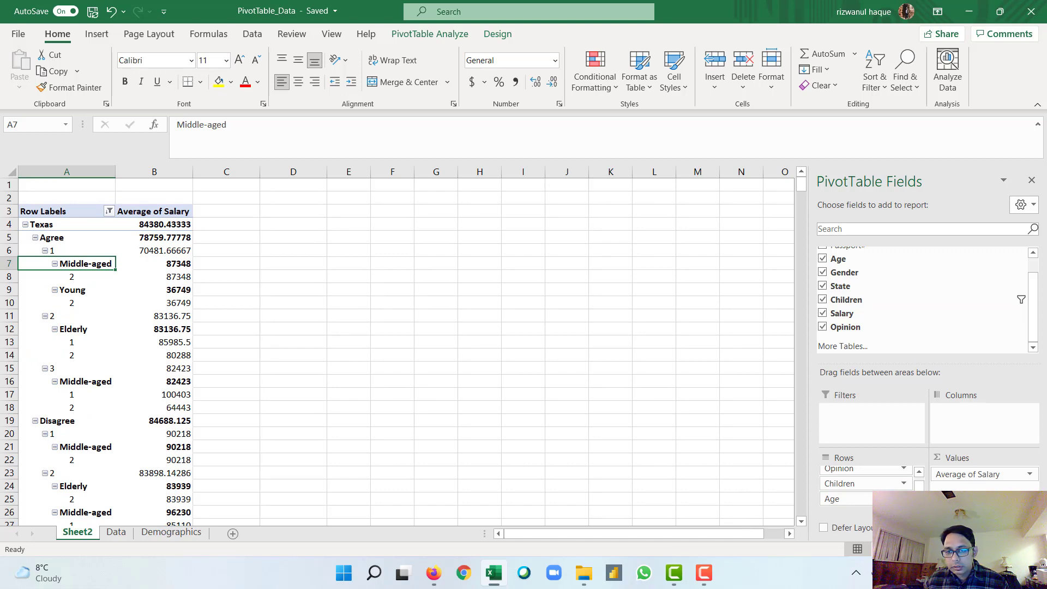
# Step: Inspect the field settings of the Opinion row field and close them without changes
pyautogui.click(919, 473)
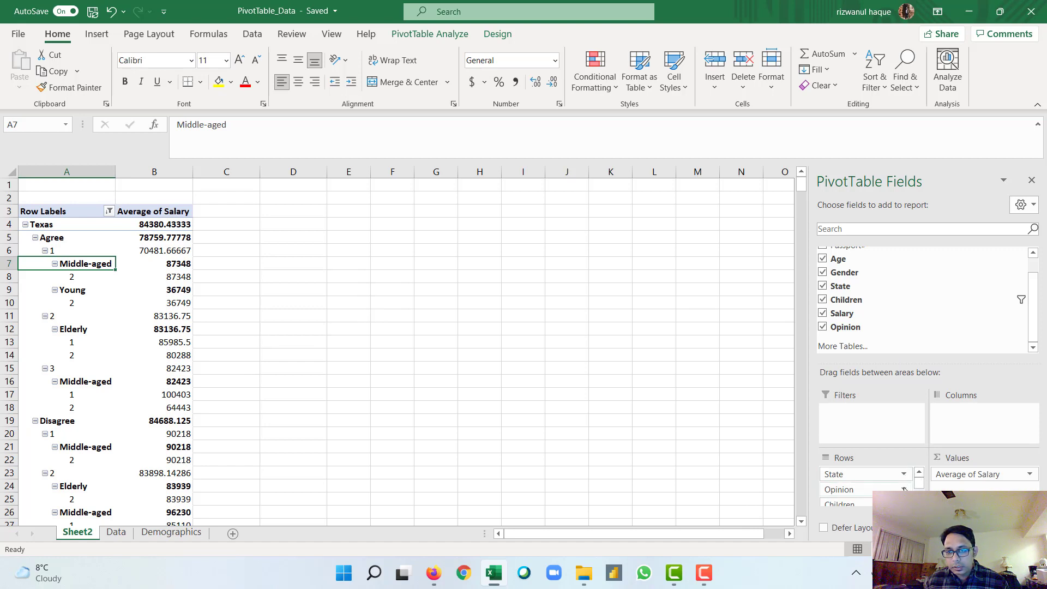
pyautogui.click(904, 489)
pyautogui.click(870, 473)
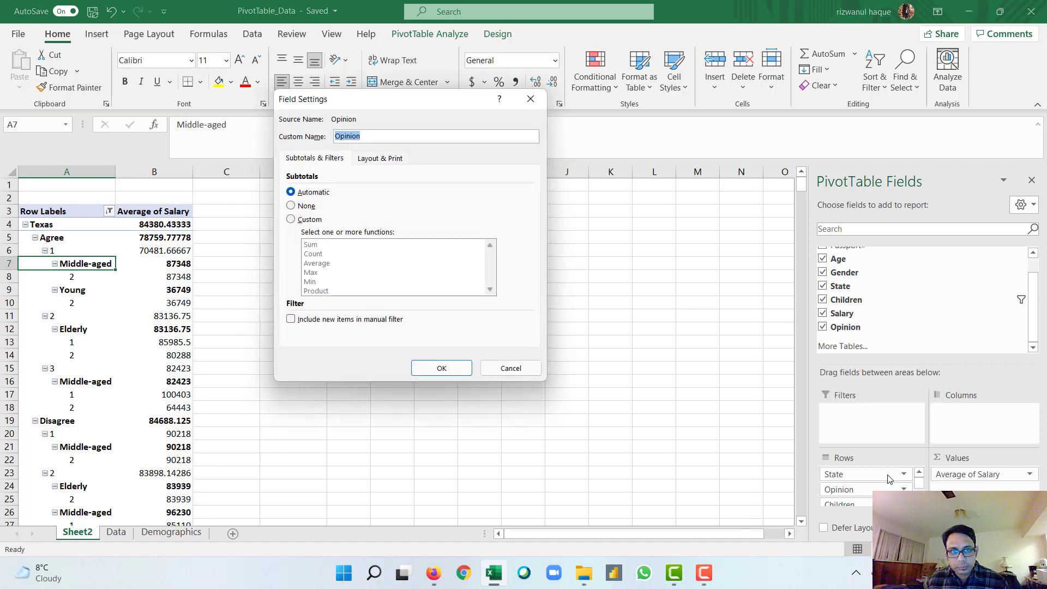
pyautogui.click(531, 98)
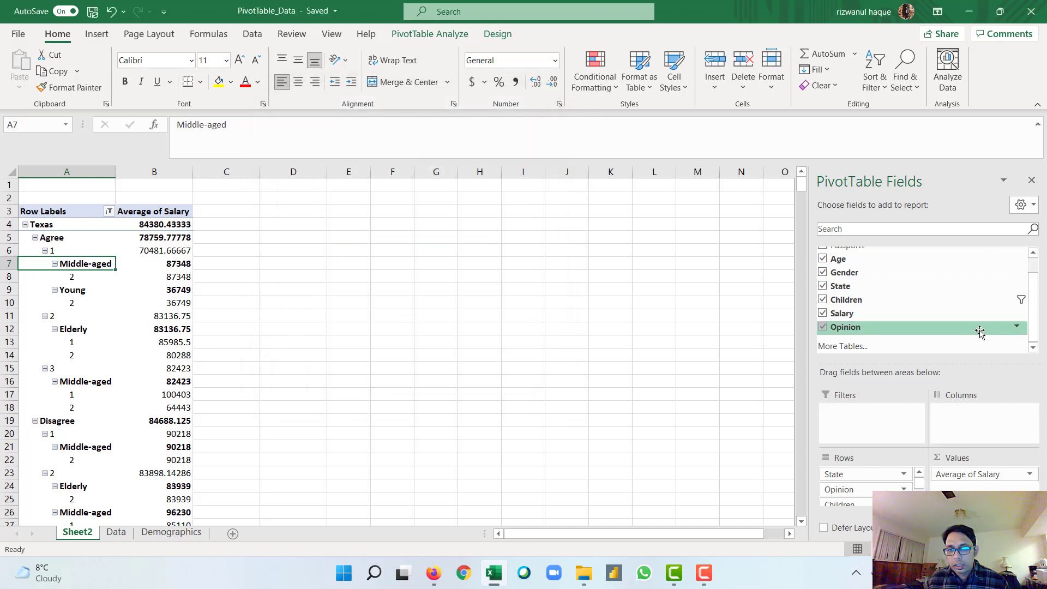
# Step: Filter the Opinion field to show only Agree, excluding Disagree, Neutral, Strongly agree and Strongly disagree
pyautogui.click(1017, 327)
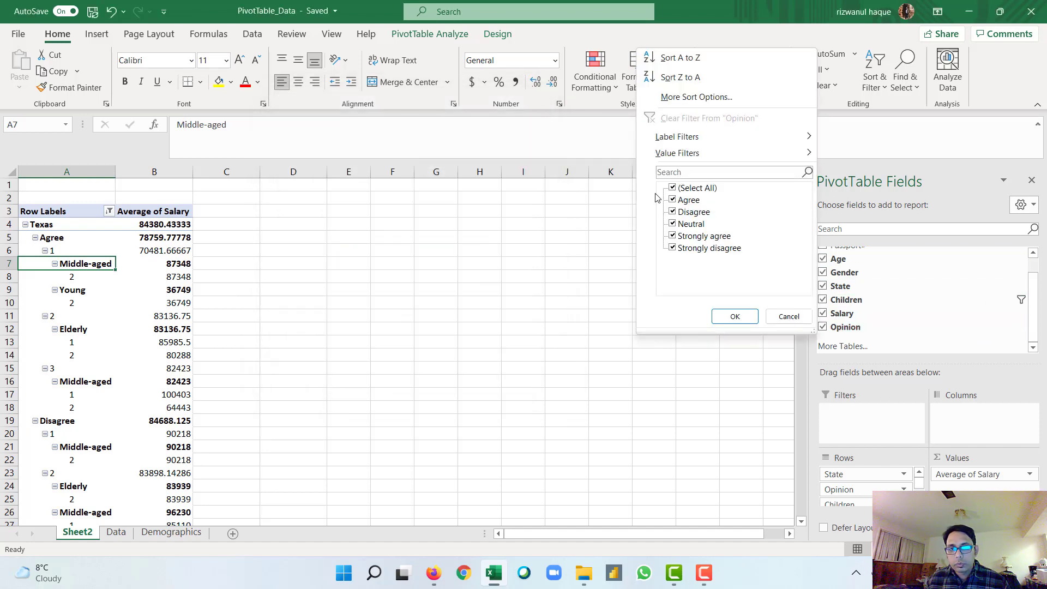
pyautogui.click(674, 212)
pyautogui.click(672, 225)
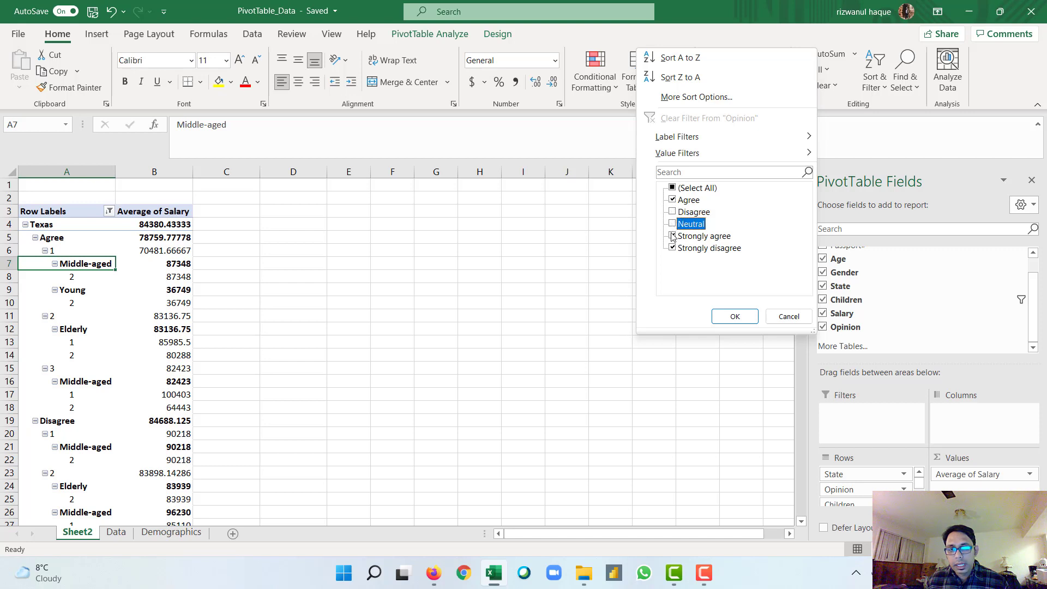
pyautogui.click(673, 236)
pyautogui.click(672, 248)
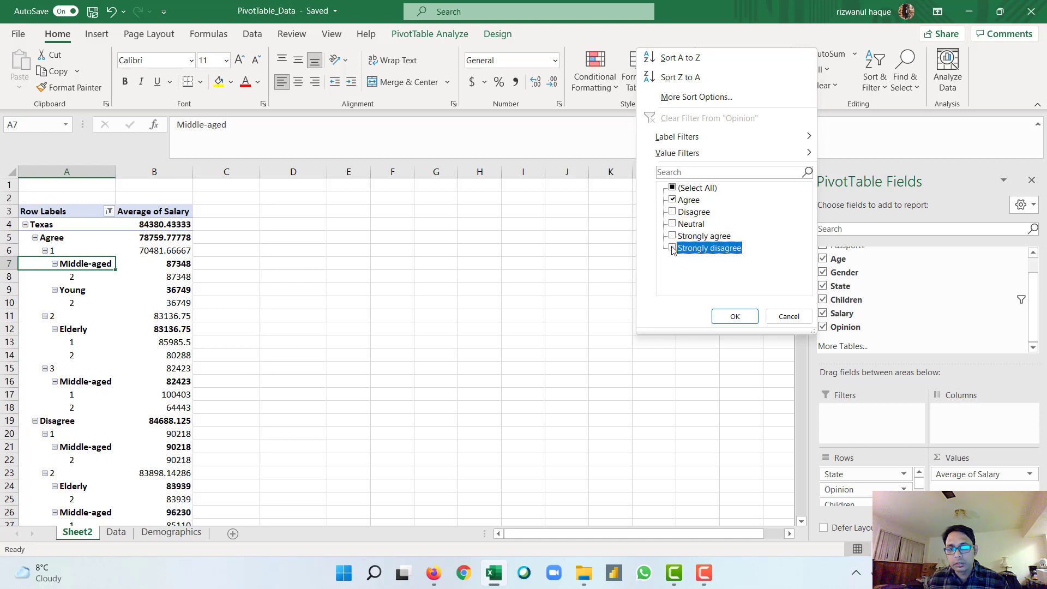
pyautogui.click(733, 317)
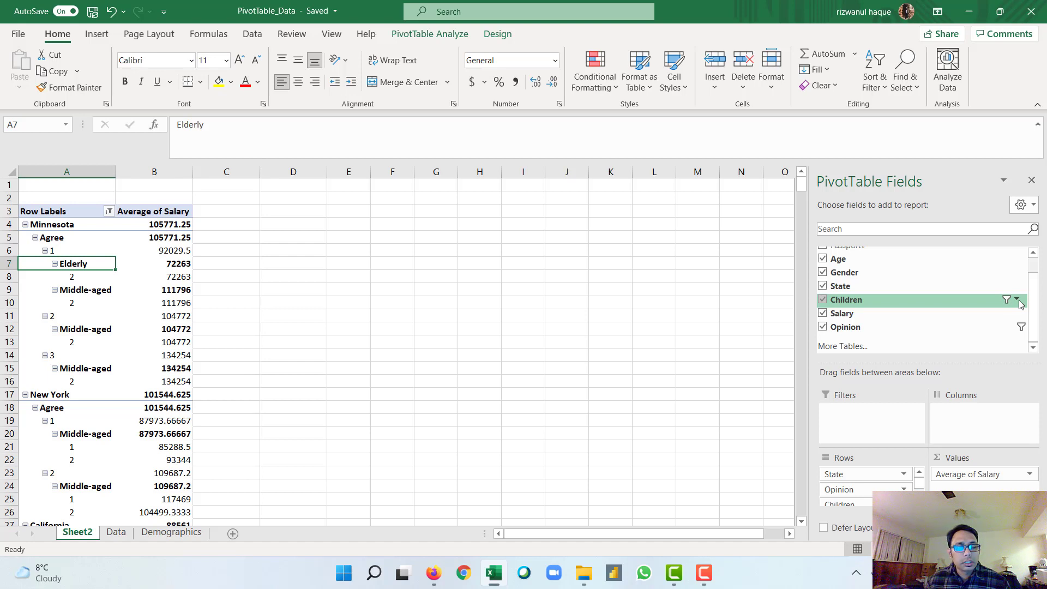
# Step: Filter the Age field to show only Young, excluding Elderly and Middle-aged
pyautogui.scroll(1, 1020, 305)
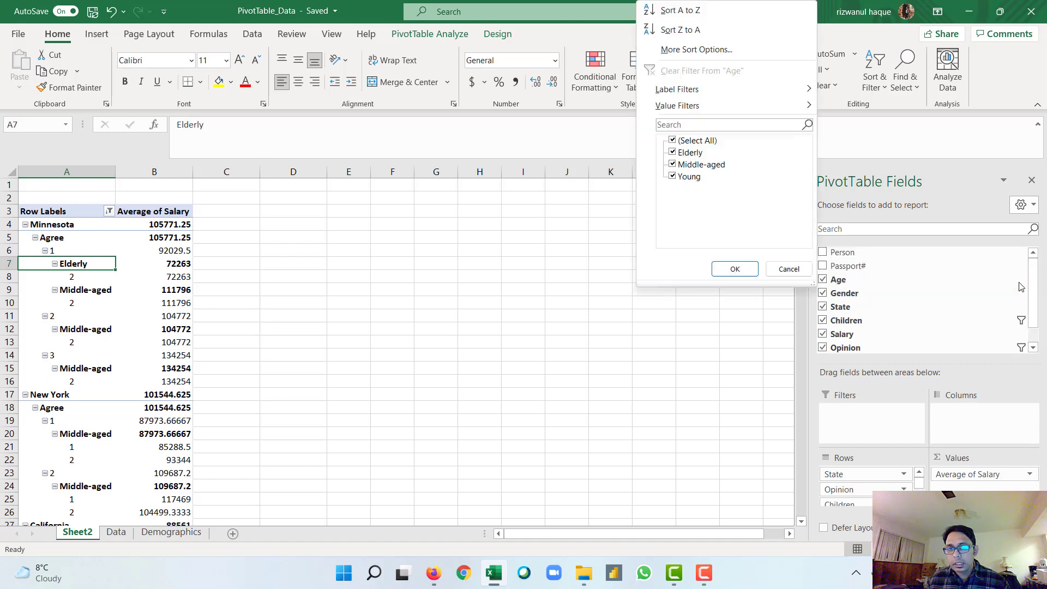
pyautogui.click(1017, 280)
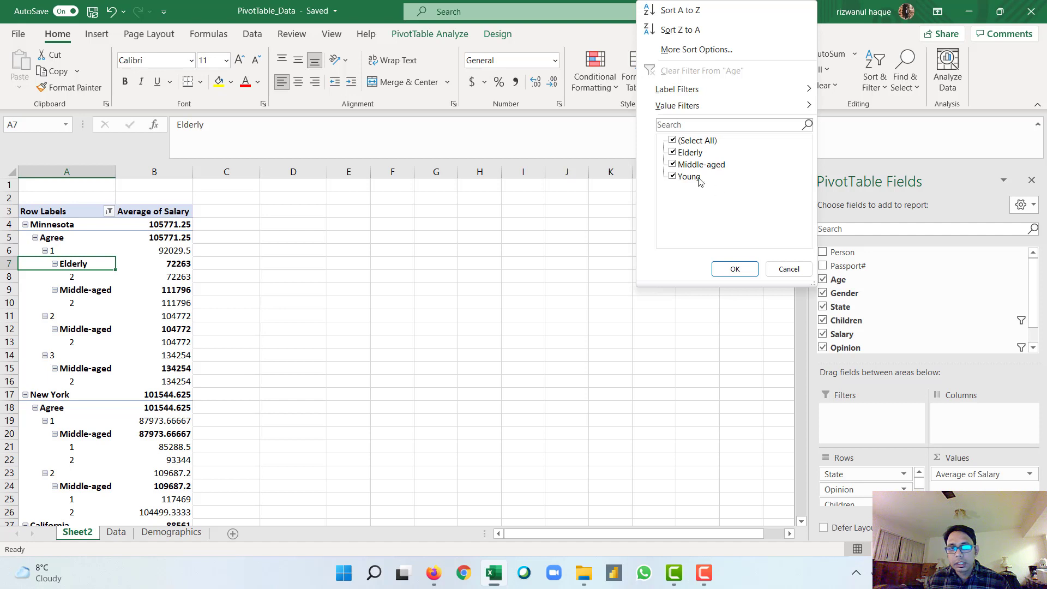
pyautogui.click(673, 152)
pyautogui.click(672, 164)
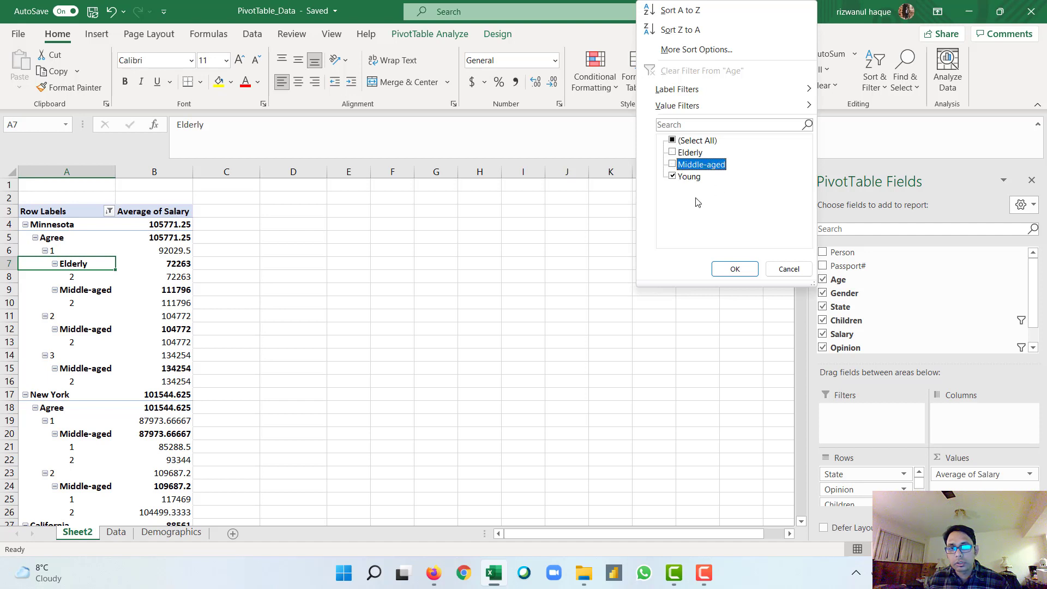
pyautogui.click(735, 269)
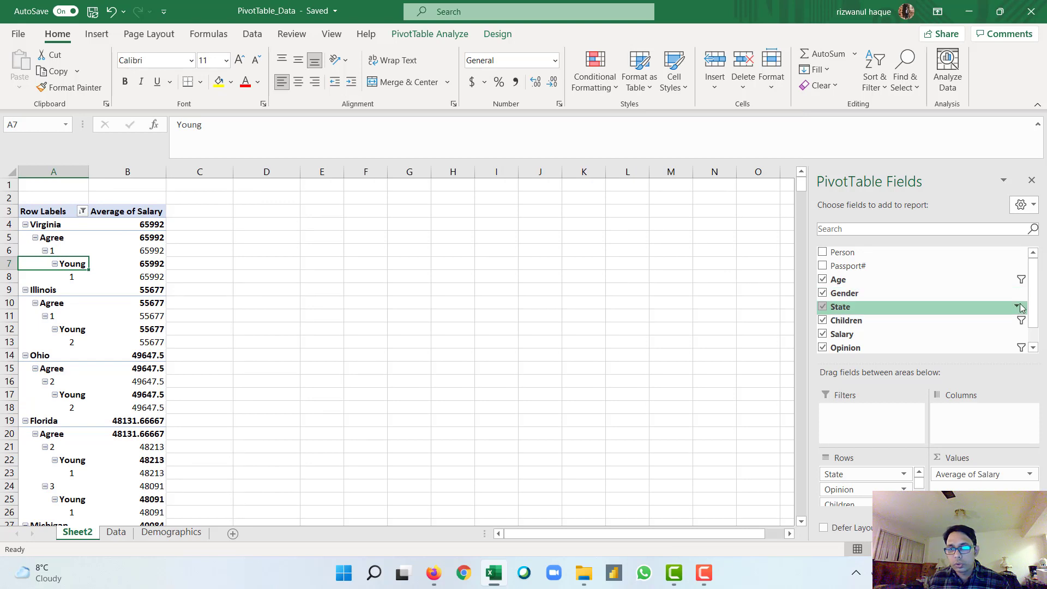
# Step: Filter the State field to exclude Florida, Illinois, Michigan and Minnesota, keeping New York and the other states included
pyautogui.click(1017, 307)
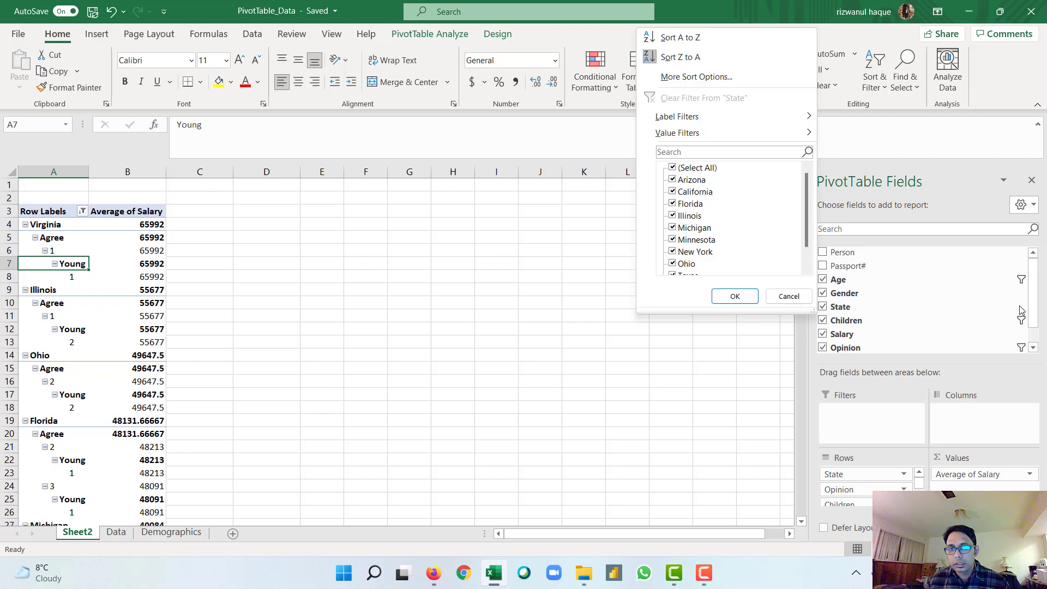
pyautogui.click(672, 203)
pyautogui.click(672, 216)
pyautogui.click(672, 228)
pyautogui.click(673, 239)
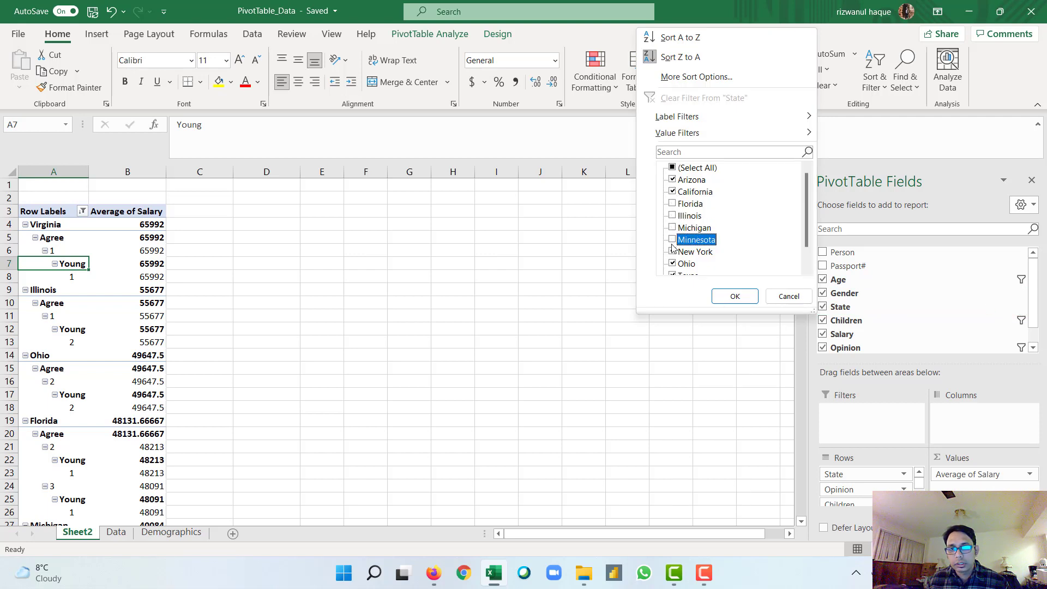
pyautogui.click(672, 251)
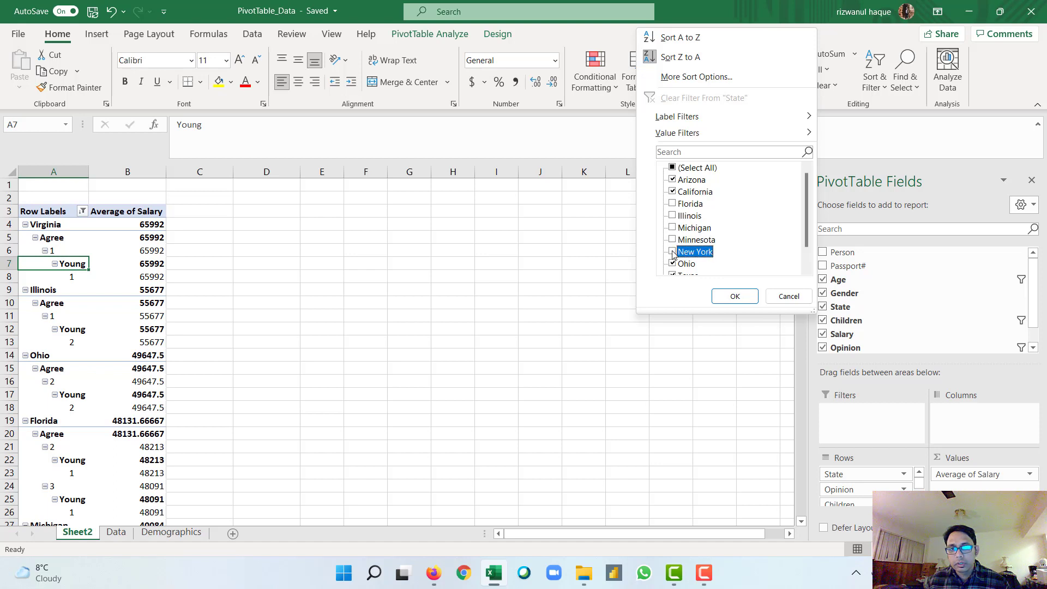
pyautogui.click(672, 251)
pyautogui.scroll(-1, 703, 242)
pyautogui.scroll(1, 703, 249)
pyautogui.click(734, 296)
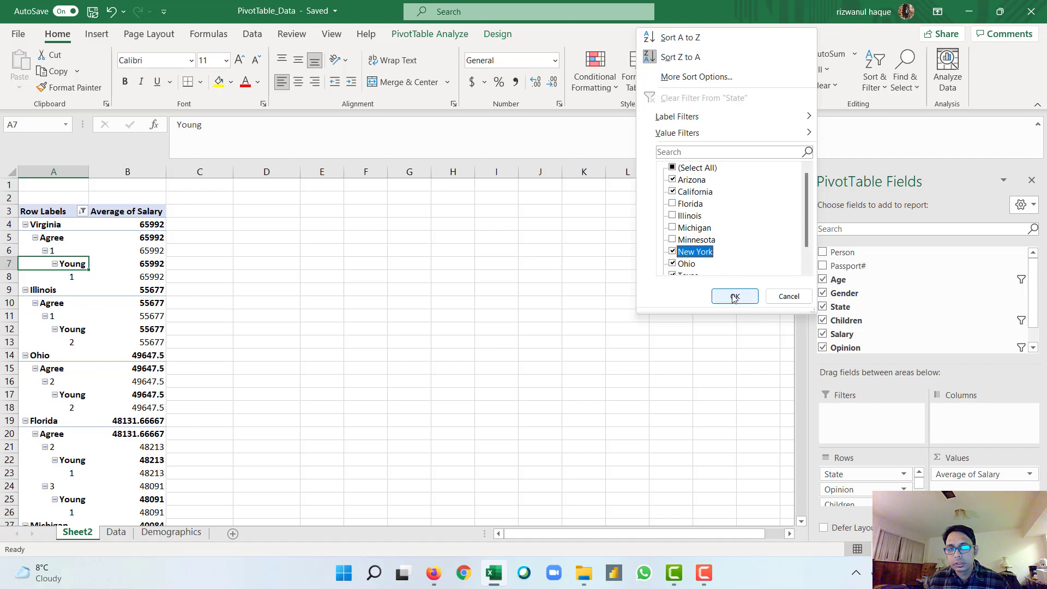
pyautogui.scroll(-3, 159, 347)
pyautogui.scroll(3, 159, 347)
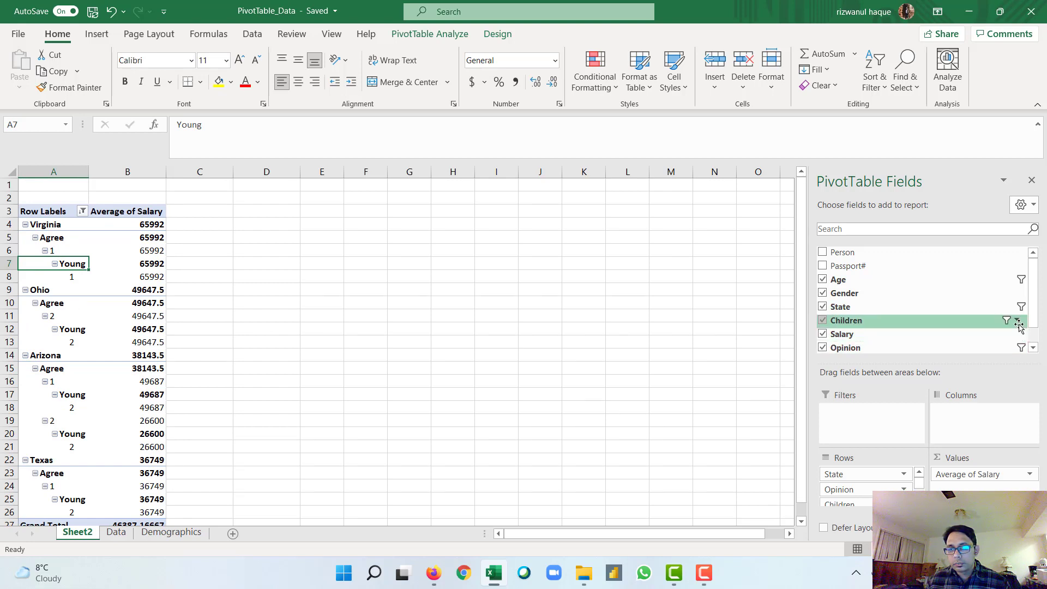
# Step: Filter the Gender field to show only 2
pyautogui.click(1017, 295)
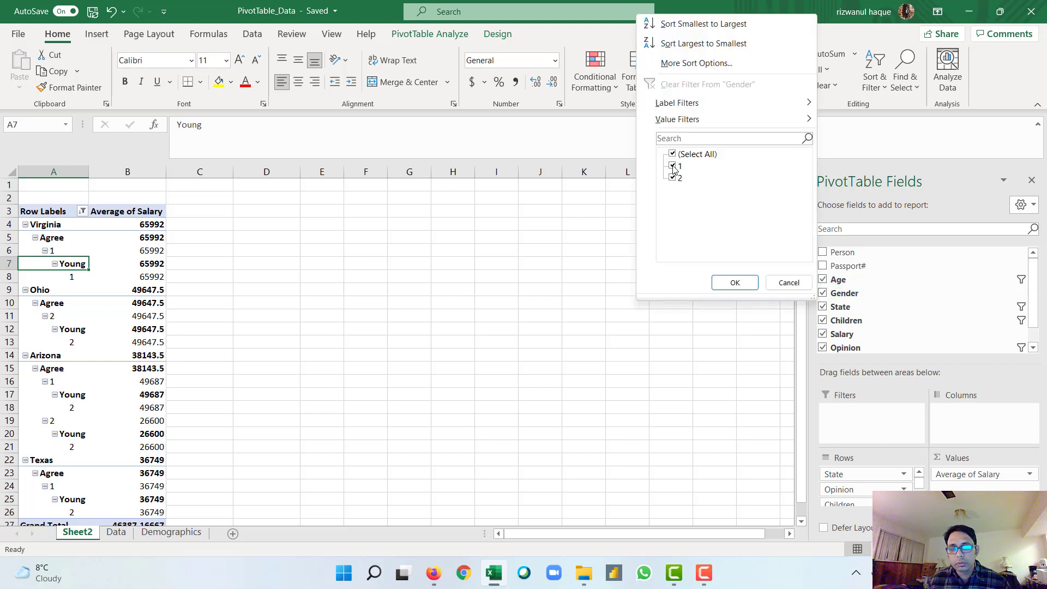
pyautogui.click(673, 166)
pyautogui.click(736, 282)
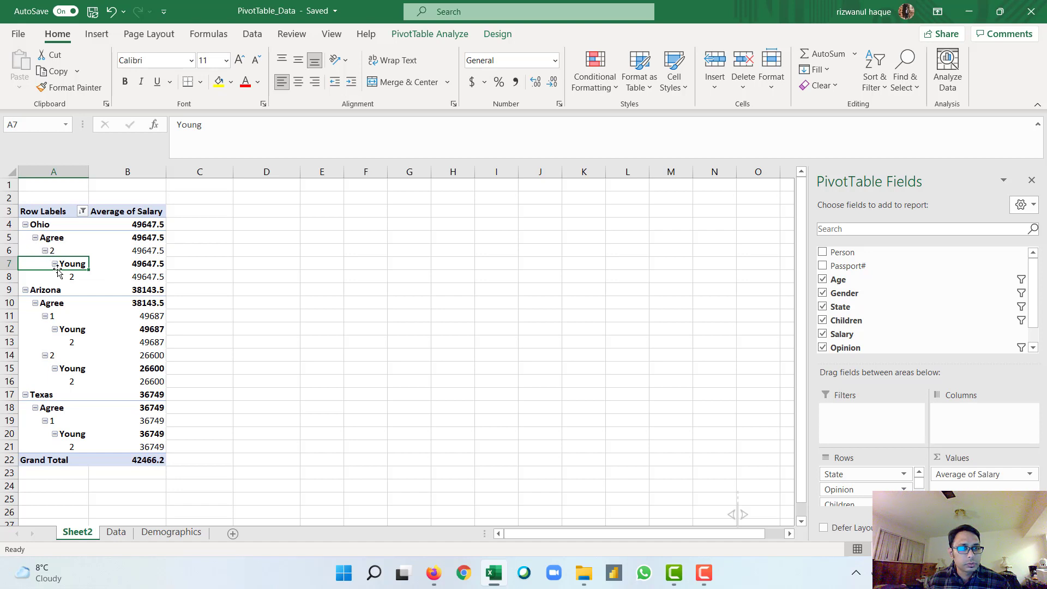
# Step: Collapse the PivotTable rows under Ohio level by level, from Young through Children 2 and Agree up to the state
pyautogui.click(55, 264)
pyautogui.click(55, 264)
pyautogui.click(55, 264)
pyautogui.click(47, 252)
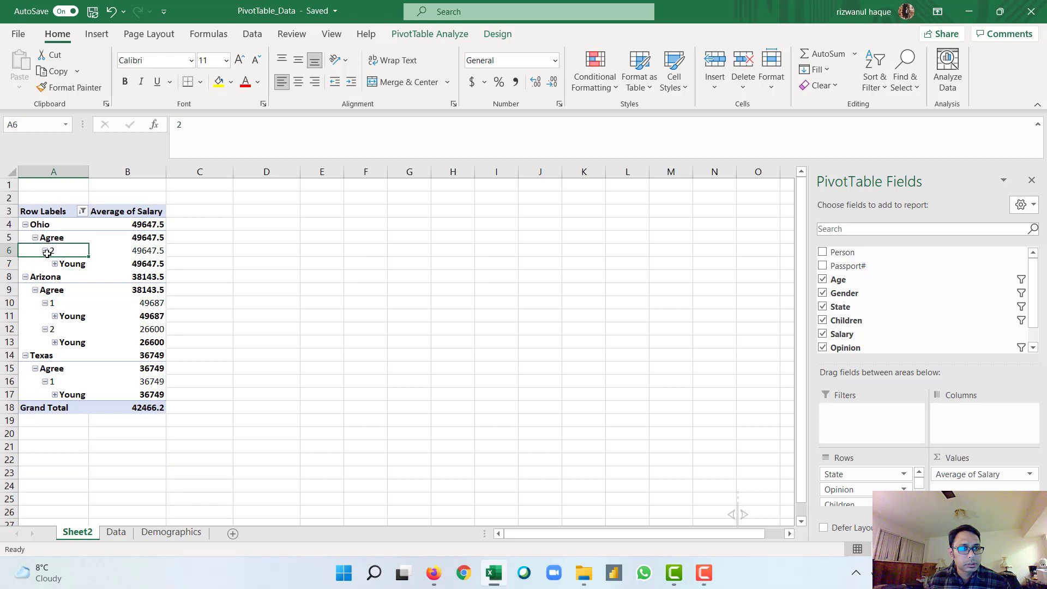
pyautogui.click(46, 250)
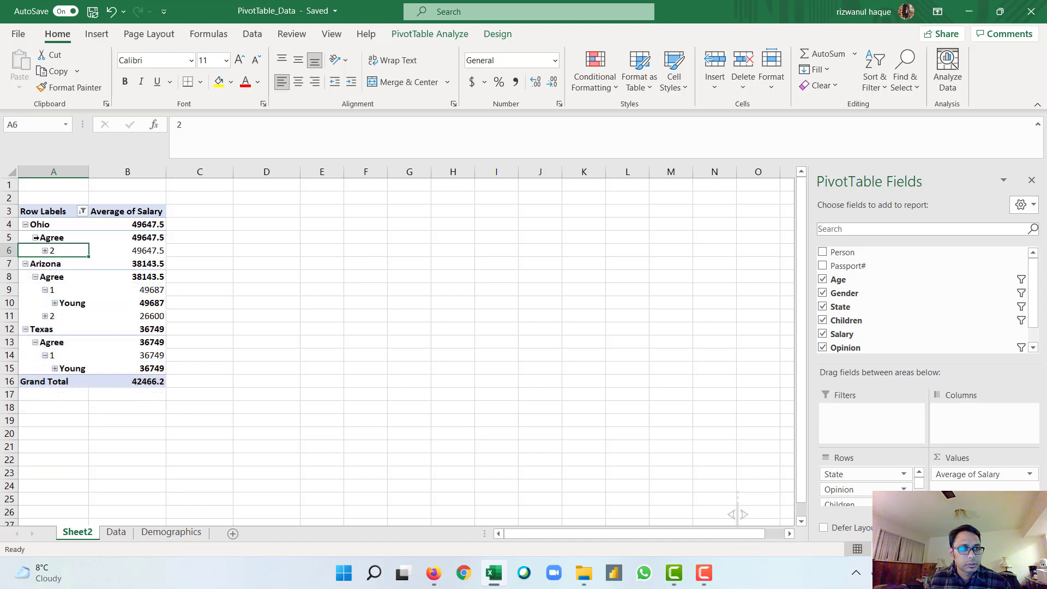
pyautogui.click(35, 239)
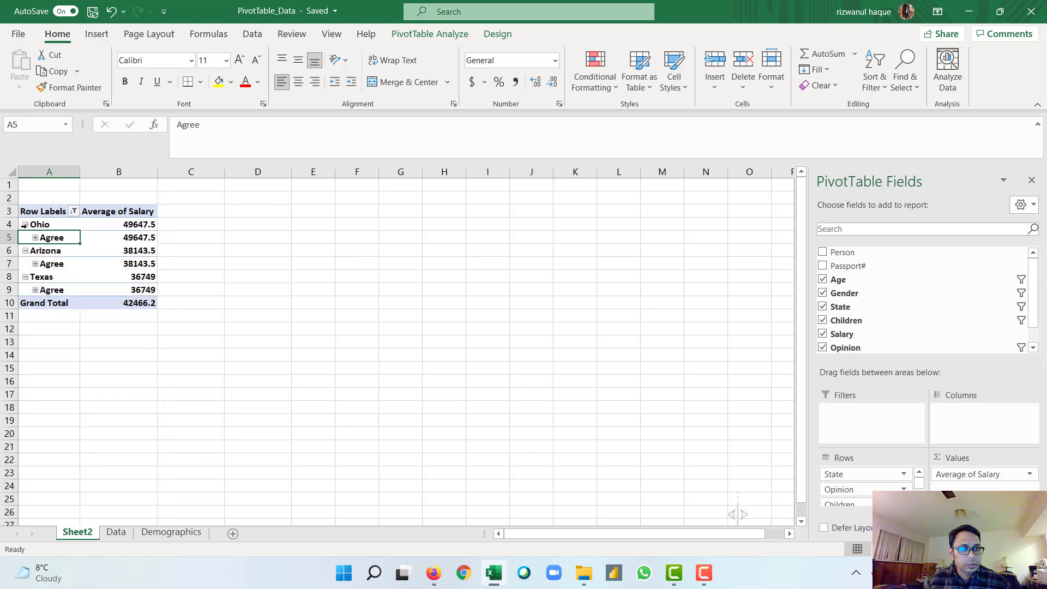
pyautogui.click(24, 225)
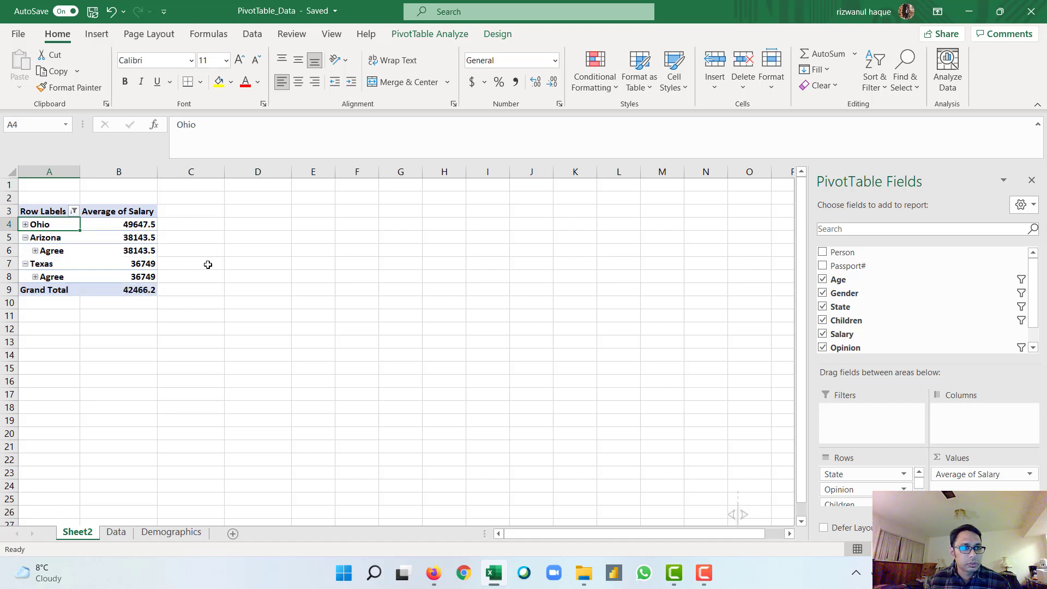
# Step: Expand Ohio through opinion, children and age down to gender, and collapse Ohio and the Agree rows again
pyautogui.click(24, 224)
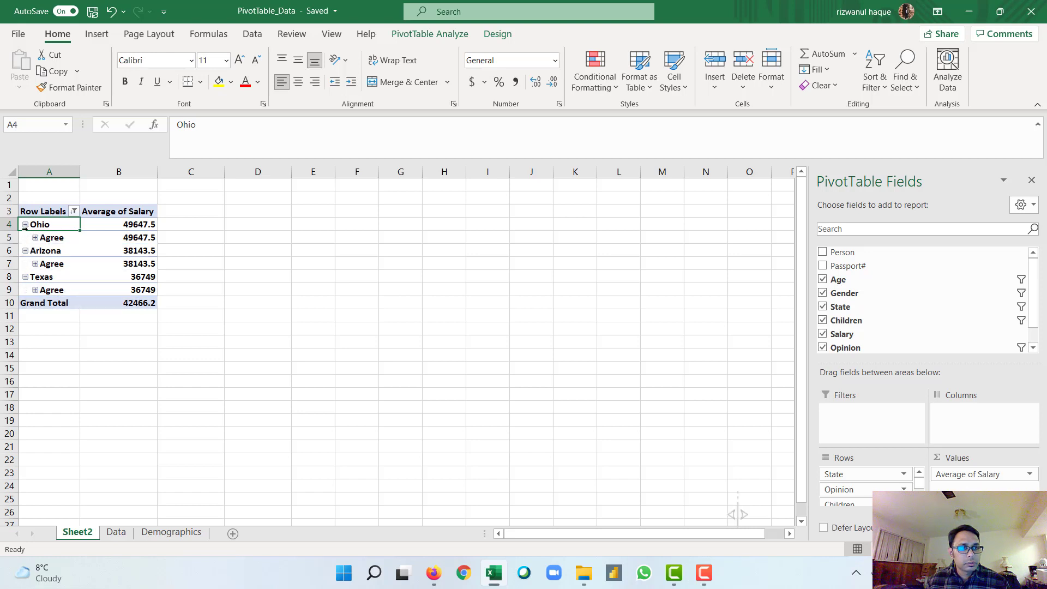
pyautogui.click(35, 237)
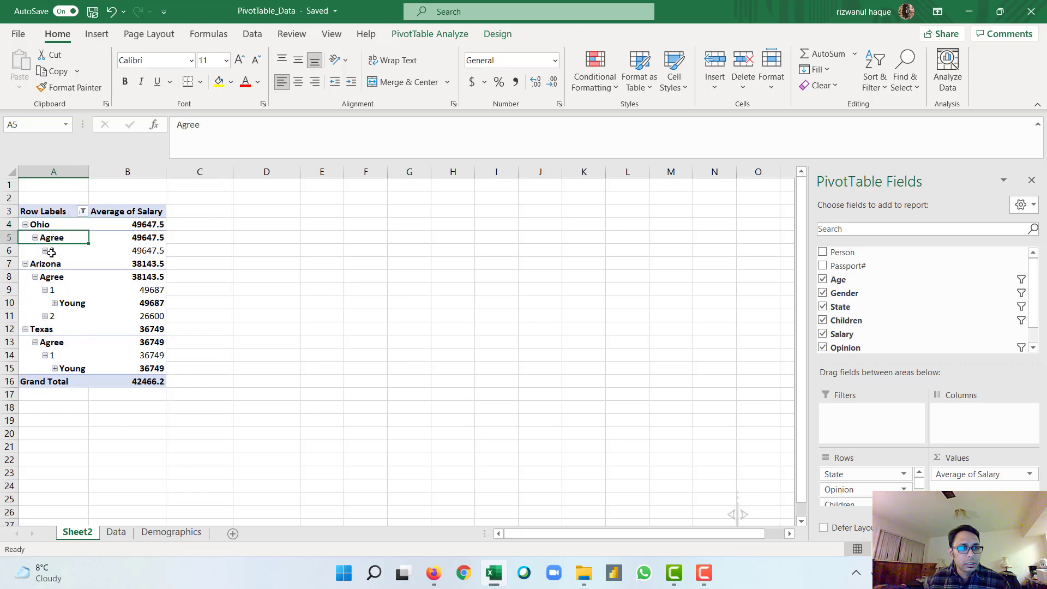
pyautogui.click(45, 251)
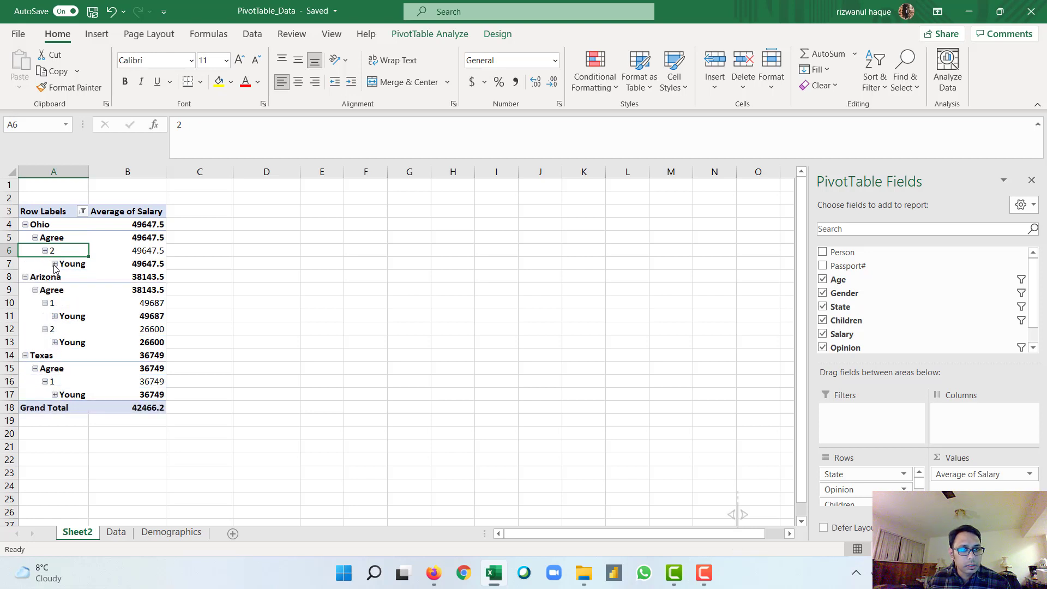
pyautogui.click(54, 264)
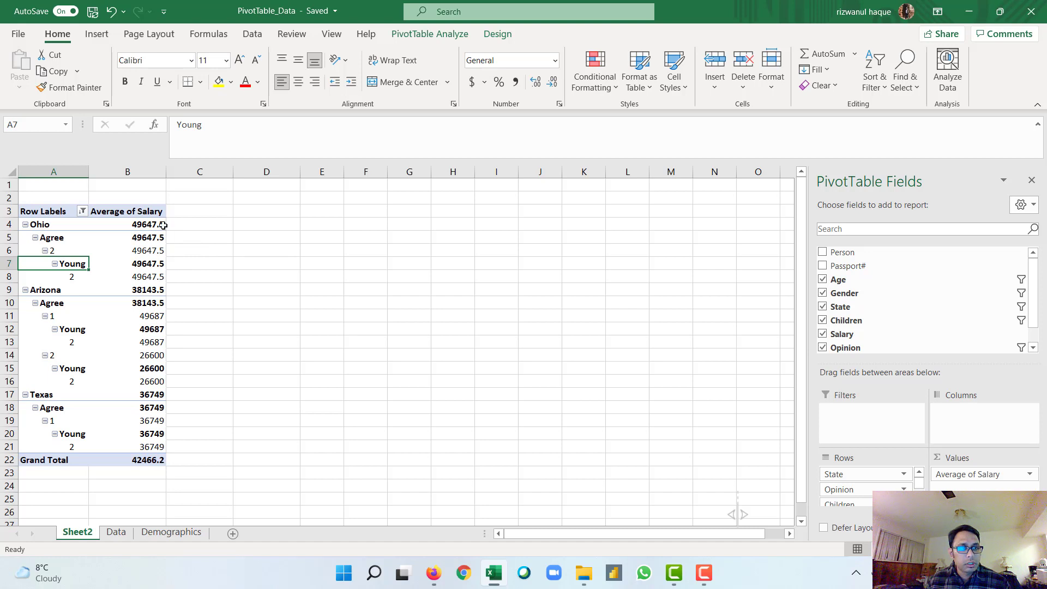
pyautogui.click(25, 224)
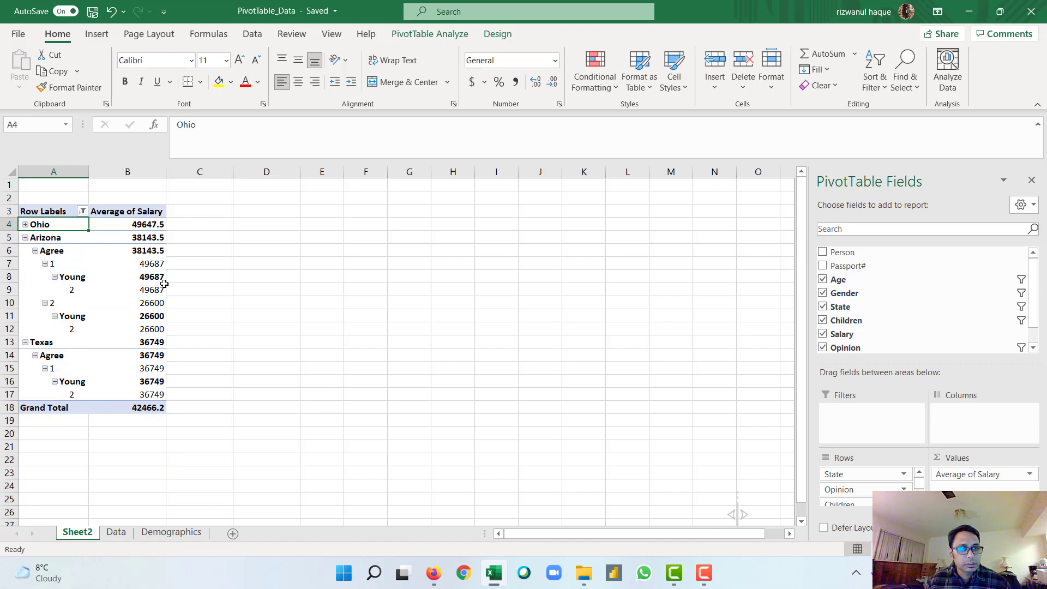
pyautogui.click(35, 251)
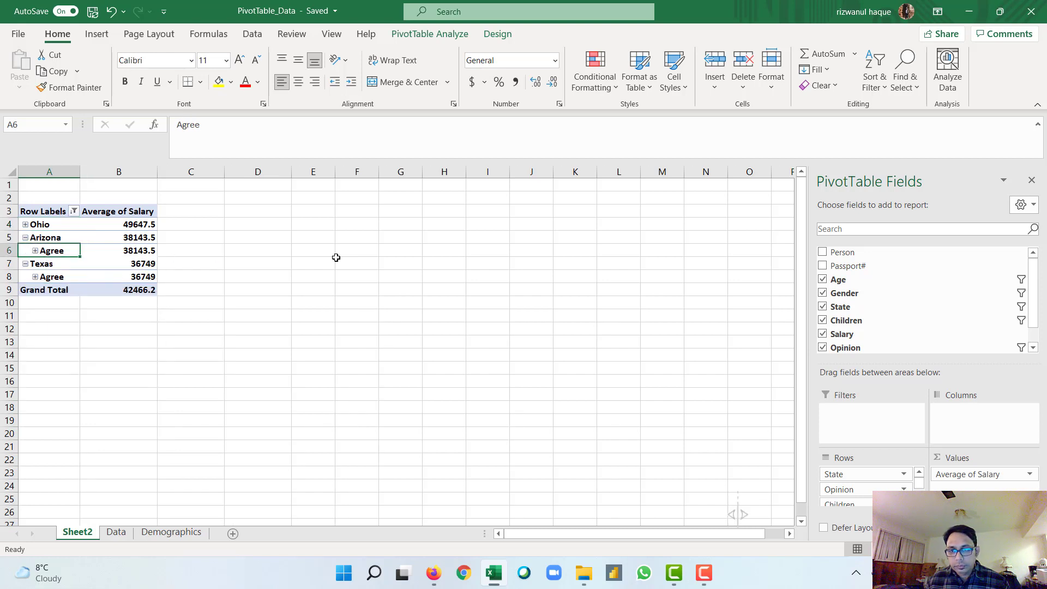
# Step: Change the Salary value field to be summarized by Max instead of Average
pyautogui.moveTo(894, 279); pyautogui.dragTo(898, 295)
pyautogui.scroll(-1, 908, 299)
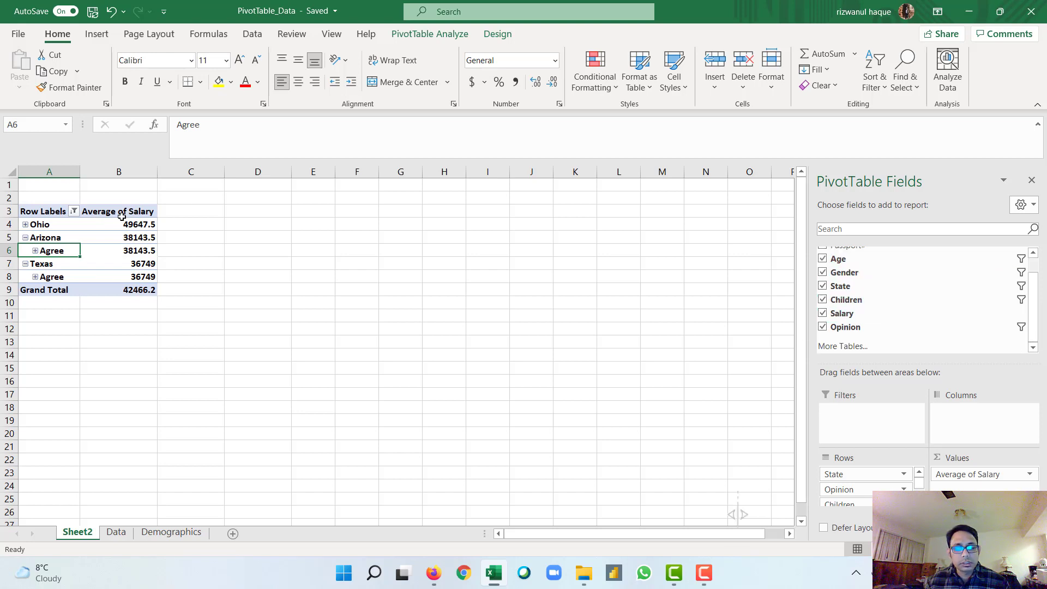
pyautogui.click(1025, 474)
pyautogui.click(980, 458)
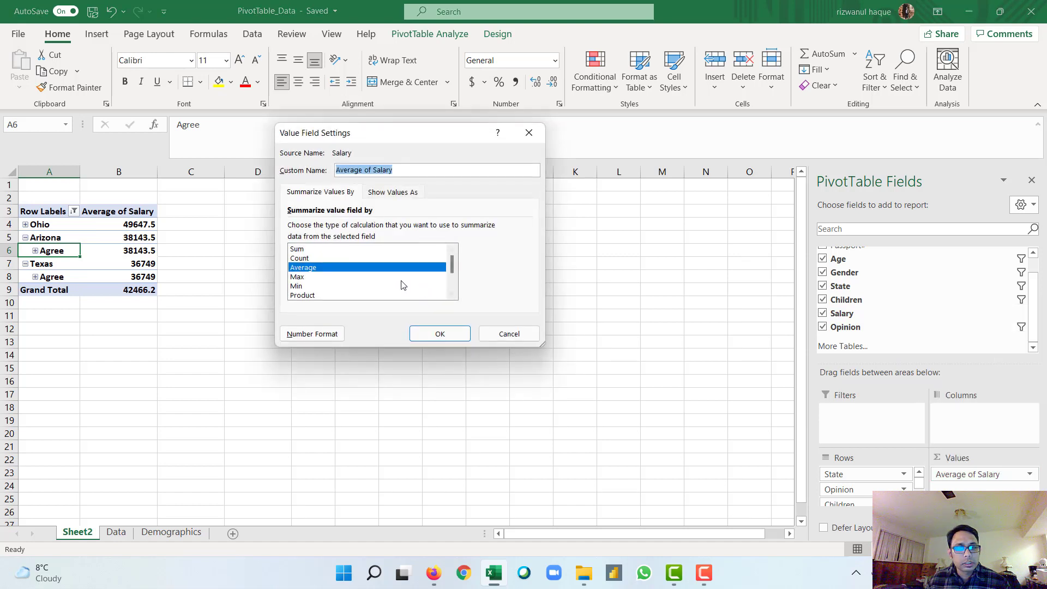
pyautogui.click(304, 276)
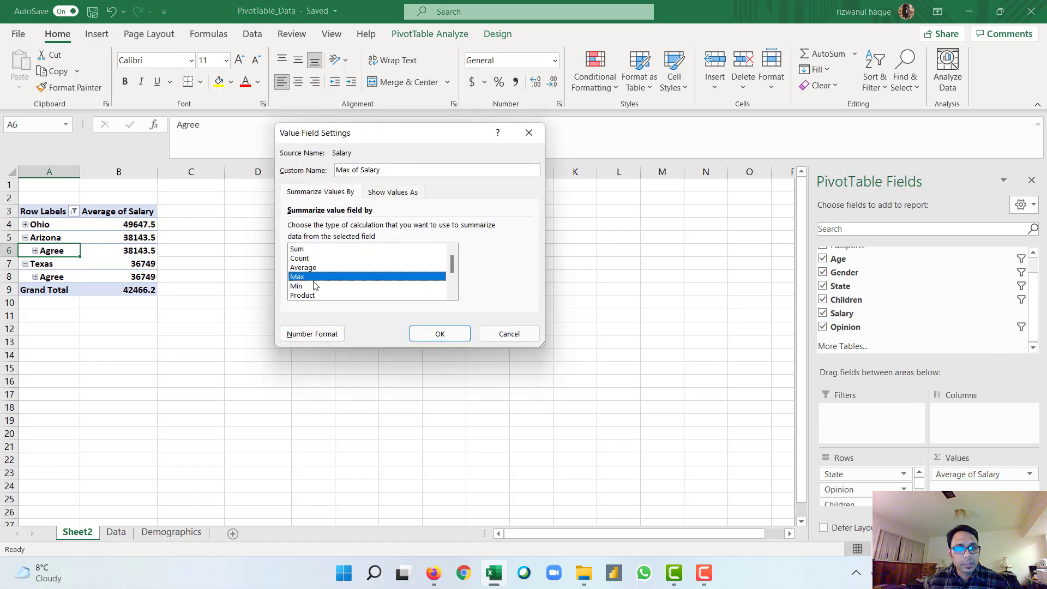
pyautogui.click(440, 333)
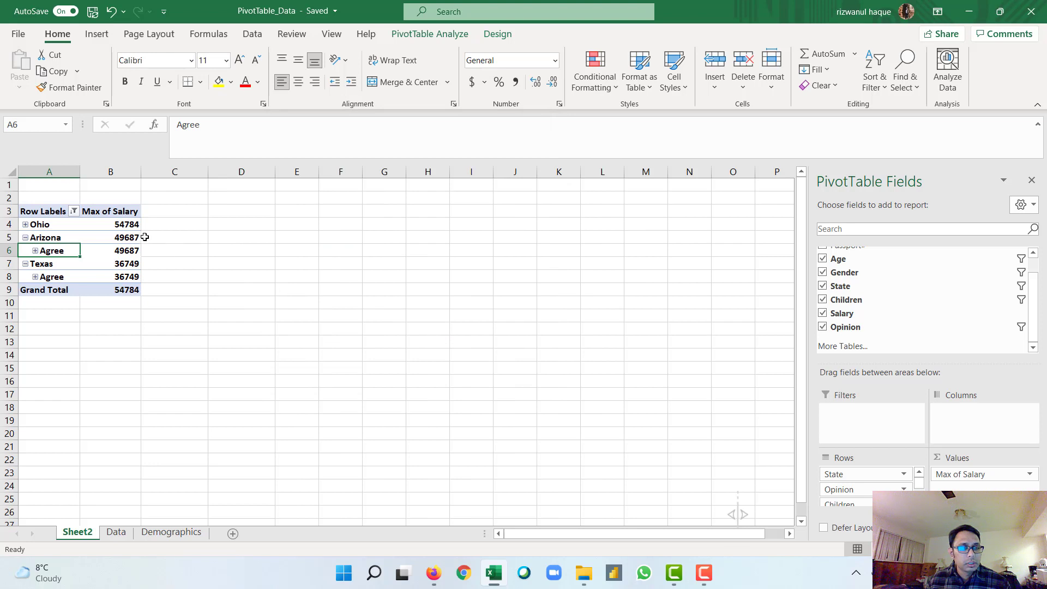
# Step: Expand Ohio and its Agree row to examine the maximum salary breakdown, and collapse Ohio again
pyautogui.click(117, 226)
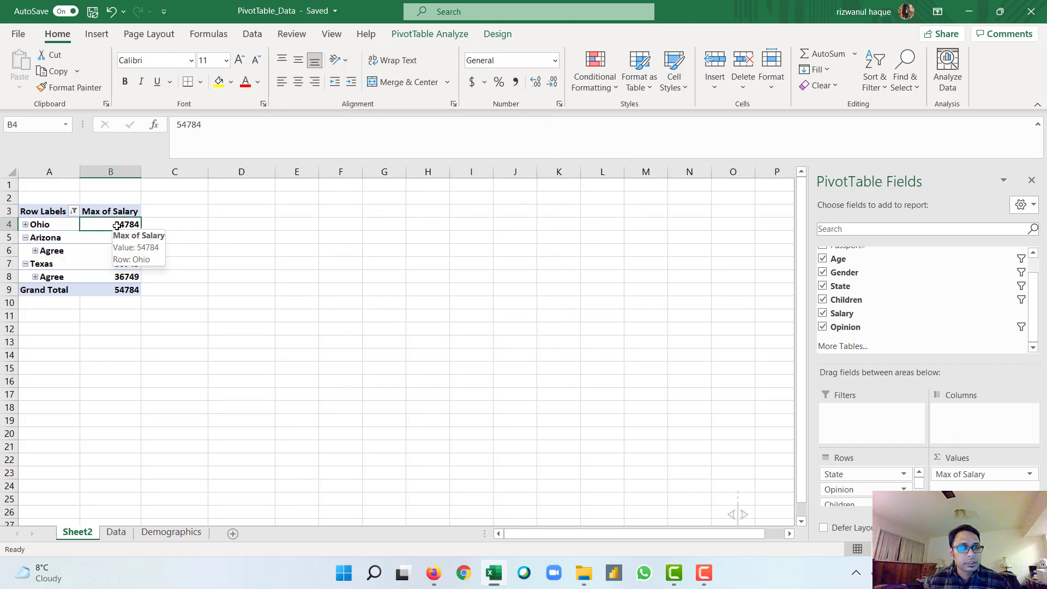
pyautogui.click(26, 225)
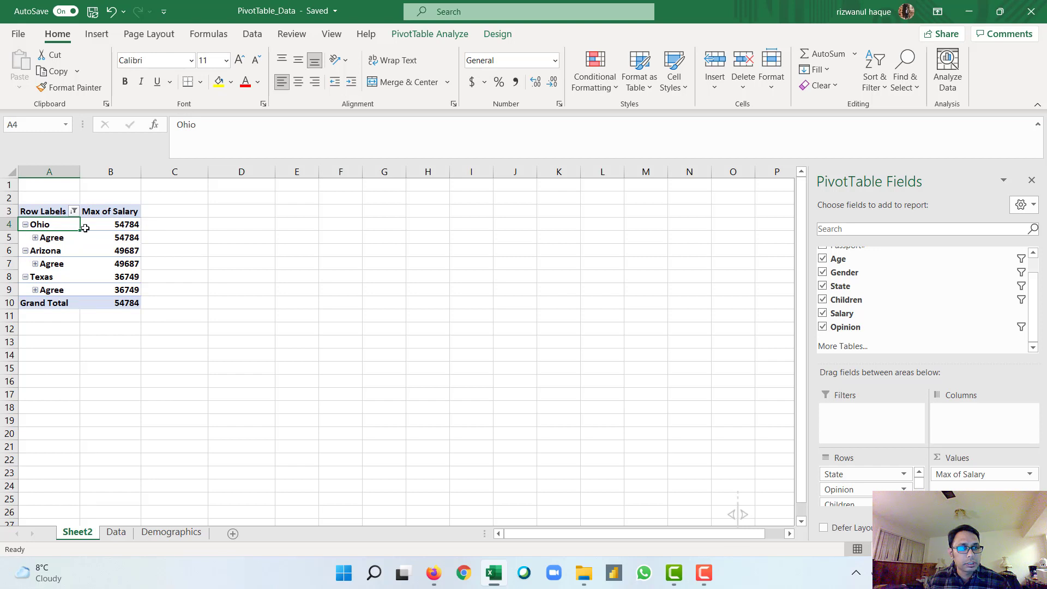
pyautogui.click(35, 238)
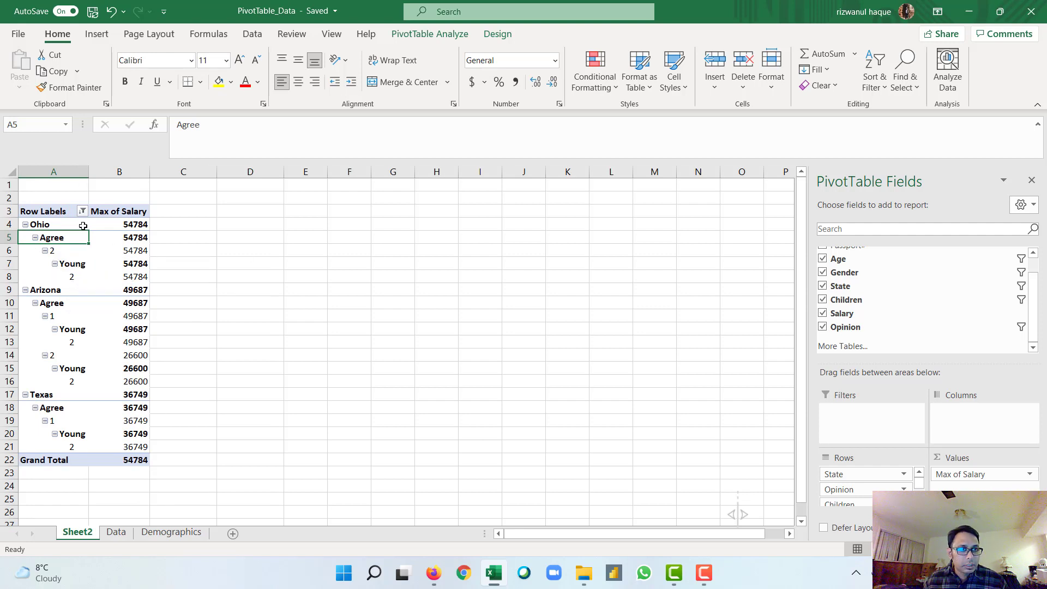
pyautogui.click(24, 224)
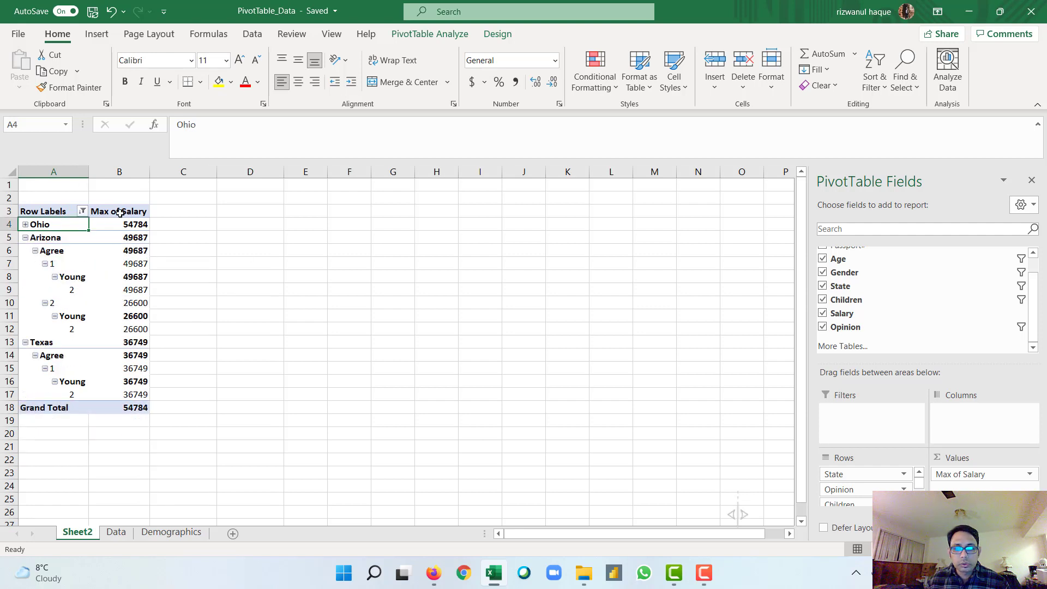
# Step: Change the Salary value field to be summarized by Min
pyautogui.click(1025, 472)
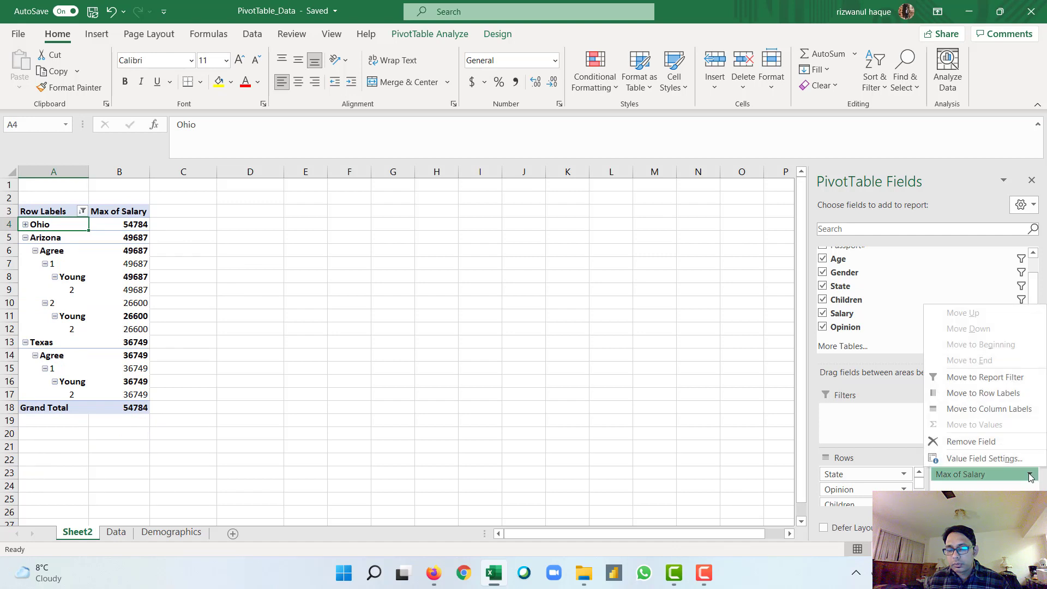
pyautogui.click(989, 456)
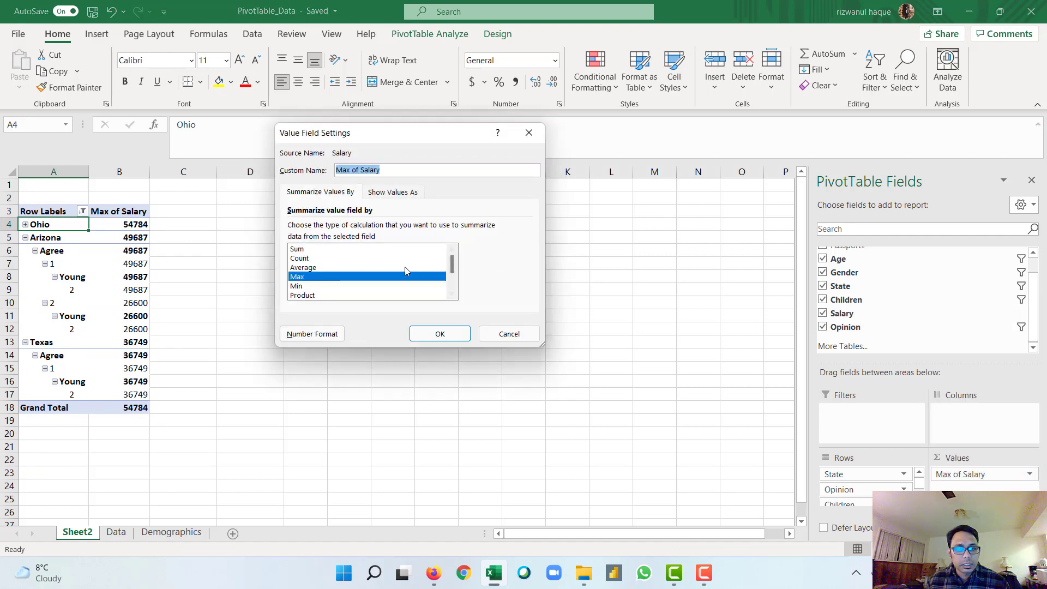
pyautogui.click(312, 286)
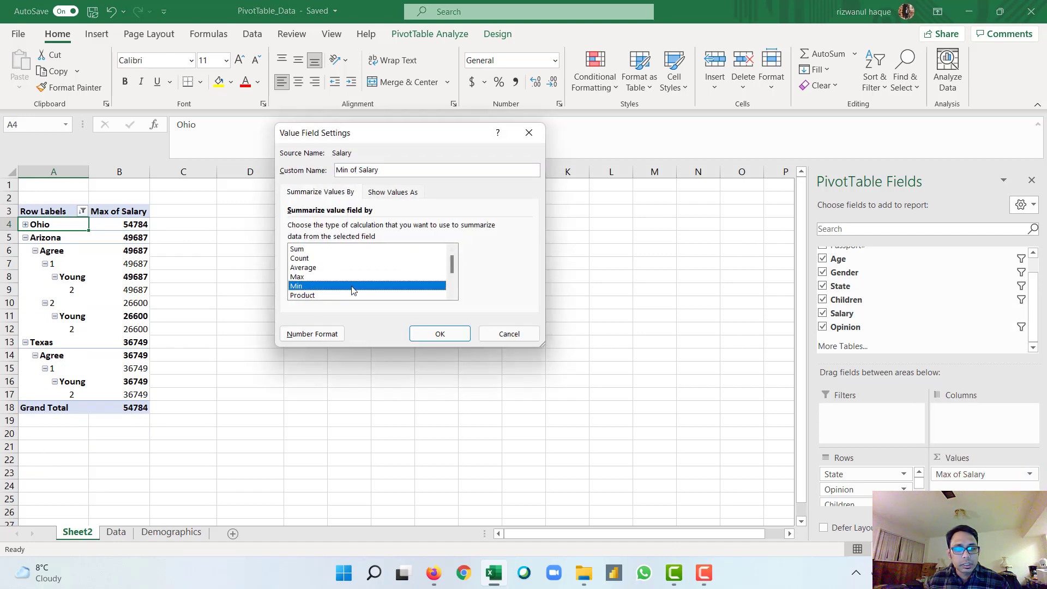
pyautogui.scroll(-2, 406, 291)
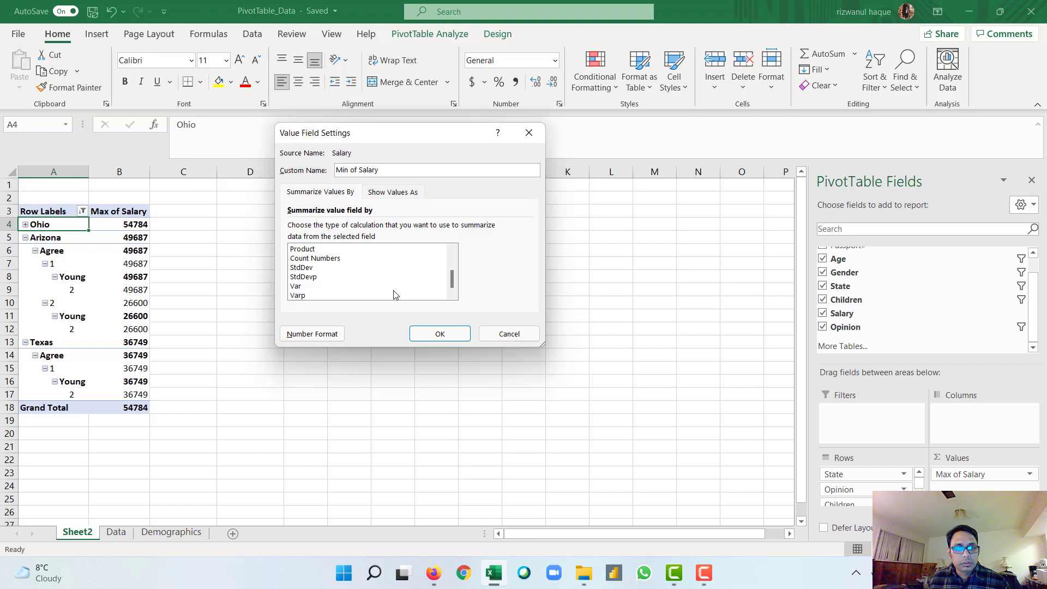
pyautogui.scroll(2, 396, 295)
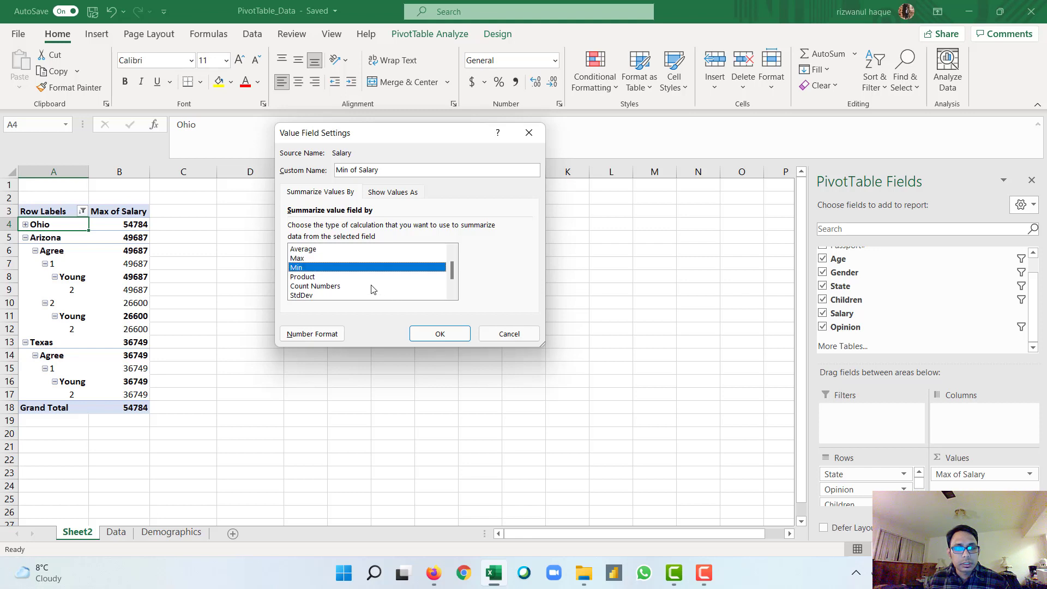
pyautogui.click(440, 333)
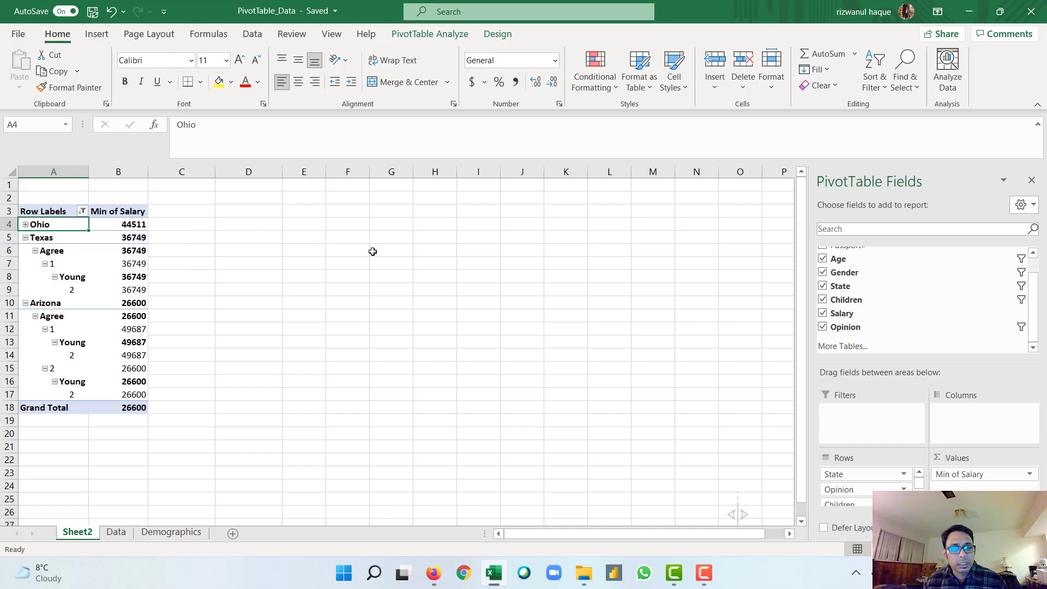
# Step: Clear the PivotTable by removing State, Opinion, Children, Age and Gender from the rows and Salary from the values
pyautogui.moveTo(848, 474); pyautogui.dragTo(866, 341)
pyautogui.moveTo(860, 475); pyautogui.dragTo(855, 327)
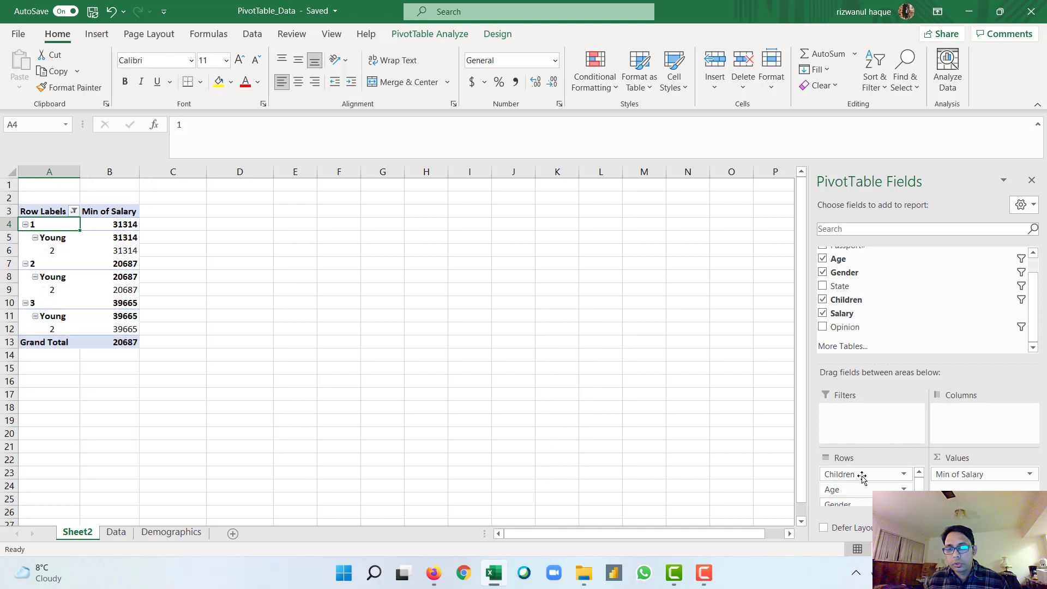
pyautogui.moveTo(862, 474); pyautogui.dragTo(890, 315)
pyautogui.moveTo(1005, 474); pyautogui.dragTo(903, 294)
# Step: Add Salary as the PivotTable value and State as the row field
pyautogui.click(823, 313)
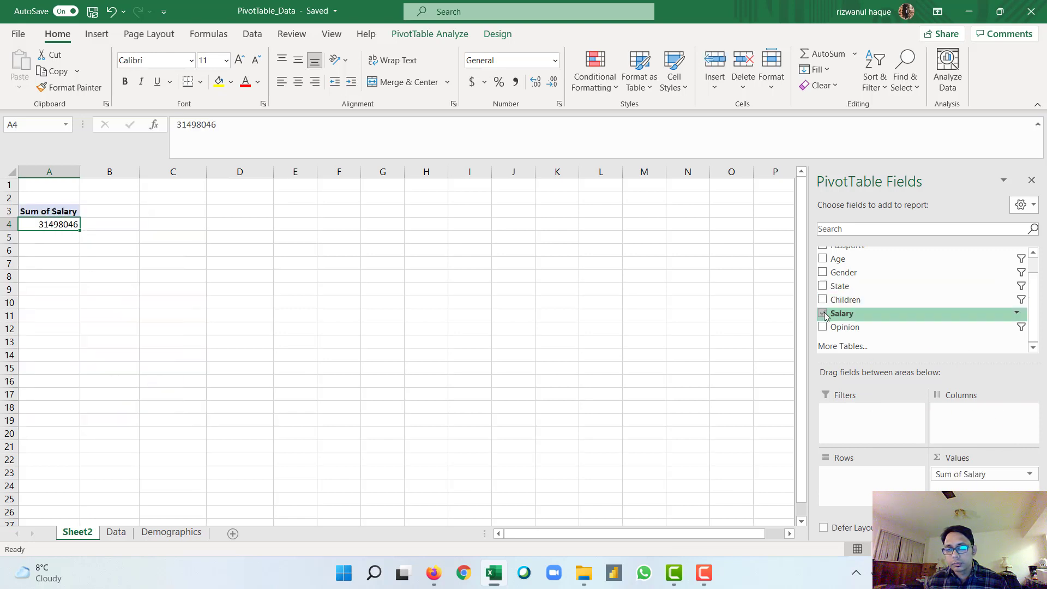
pyautogui.scroll(1, 856, 289)
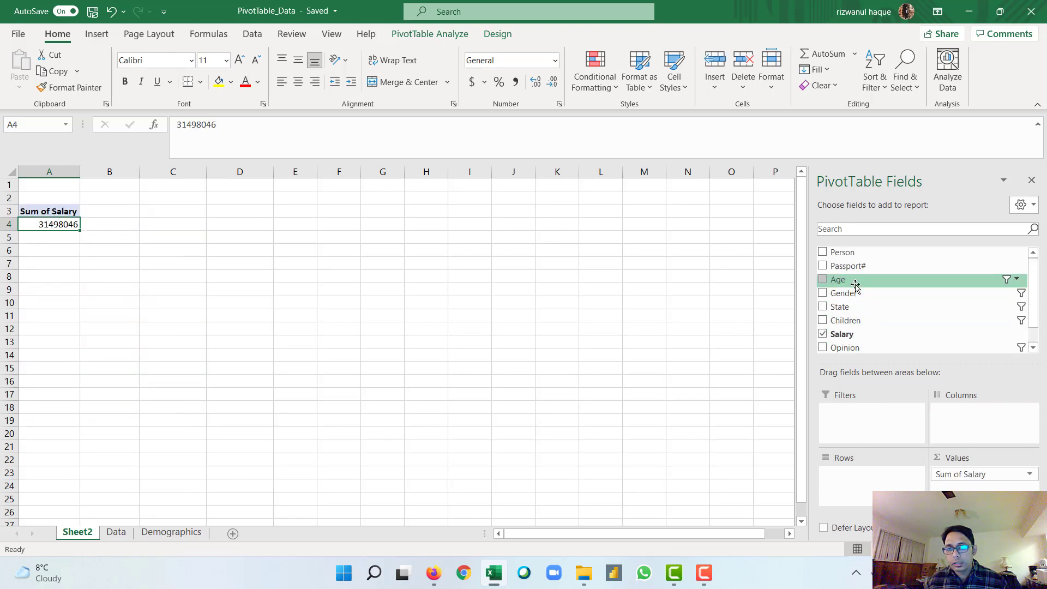
pyautogui.click(822, 308)
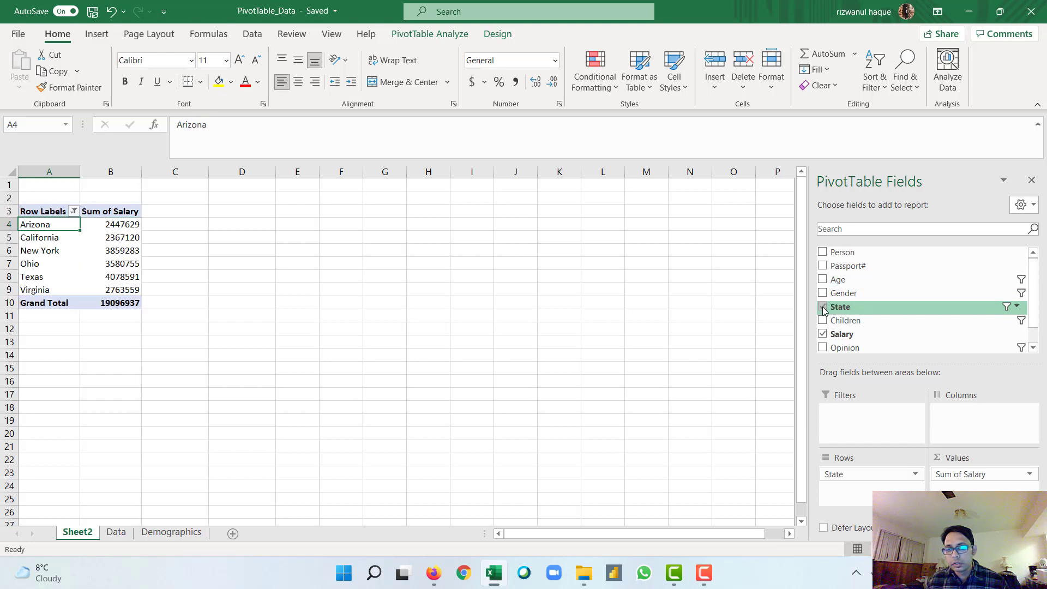
# Step: Set the re-added Salary value field to the Min calculation
pyautogui.click(1029, 474)
pyautogui.click(1011, 461)
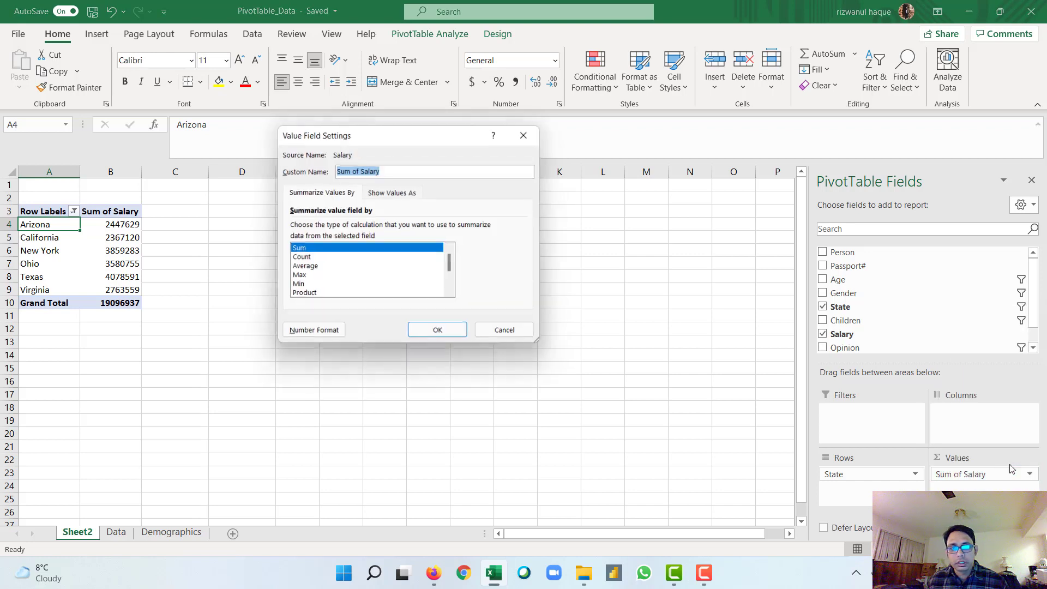
pyautogui.click(298, 287)
pyautogui.click(440, 338)
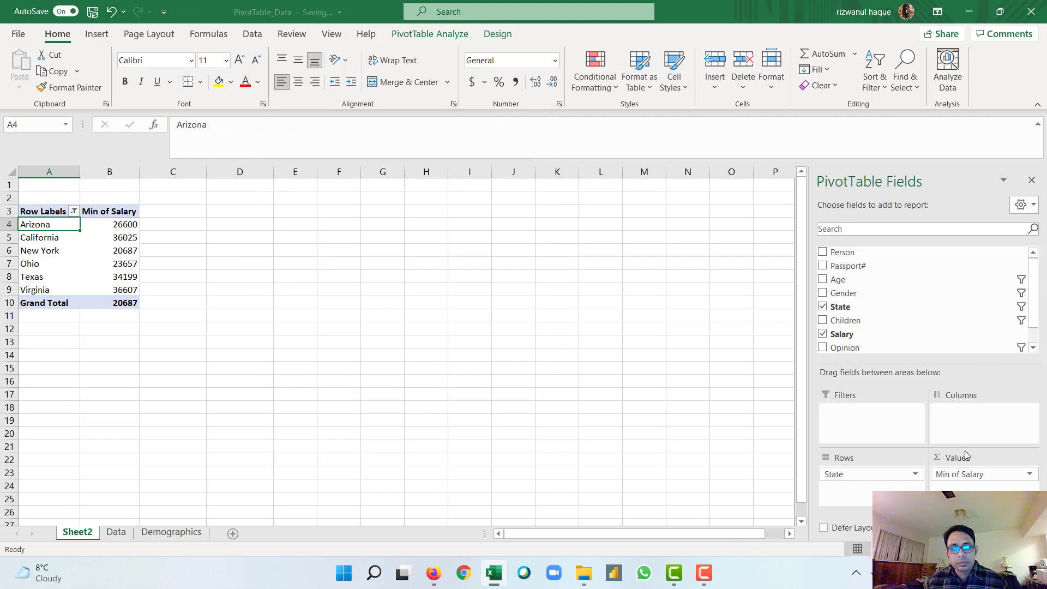
# Step: Sort the states by minimum salary from smallest to largest
pyautogui.click(122, 224)
pyautogui.rightClick(122, 224)
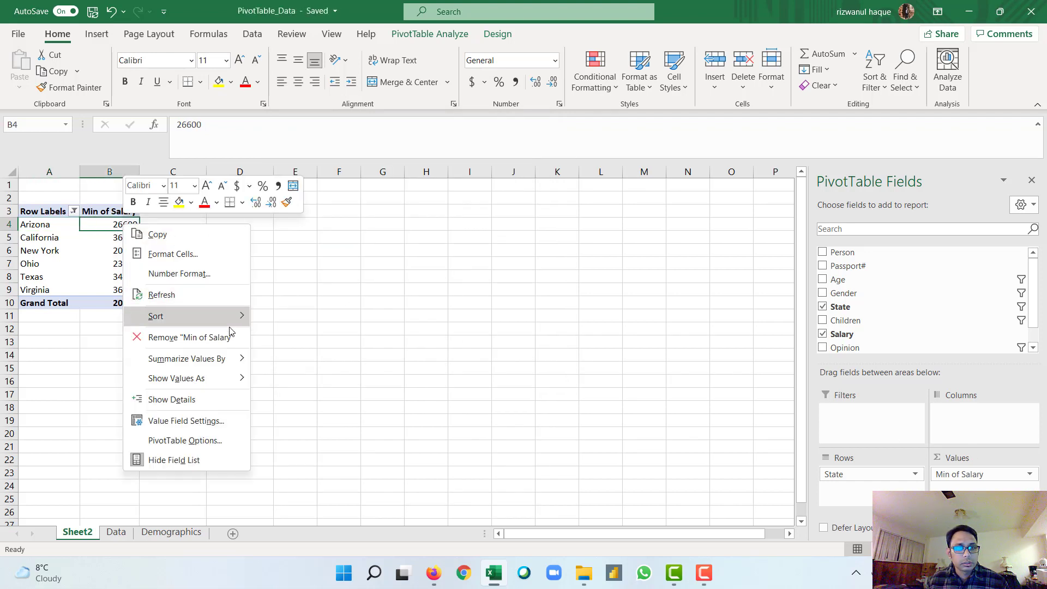
pyautogui.moveTo(232, 319)
pyautogui.click(289, 322)
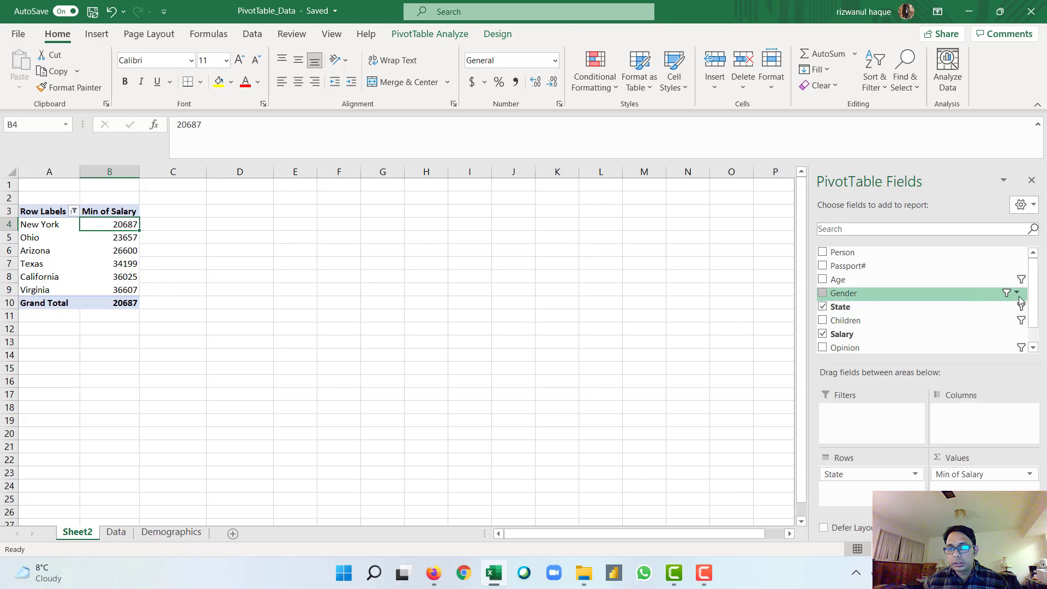
# Step: Add Gender as a row field beneath State and include gender 1 in its filter alongside 2
pyautogui.click(844, 294)
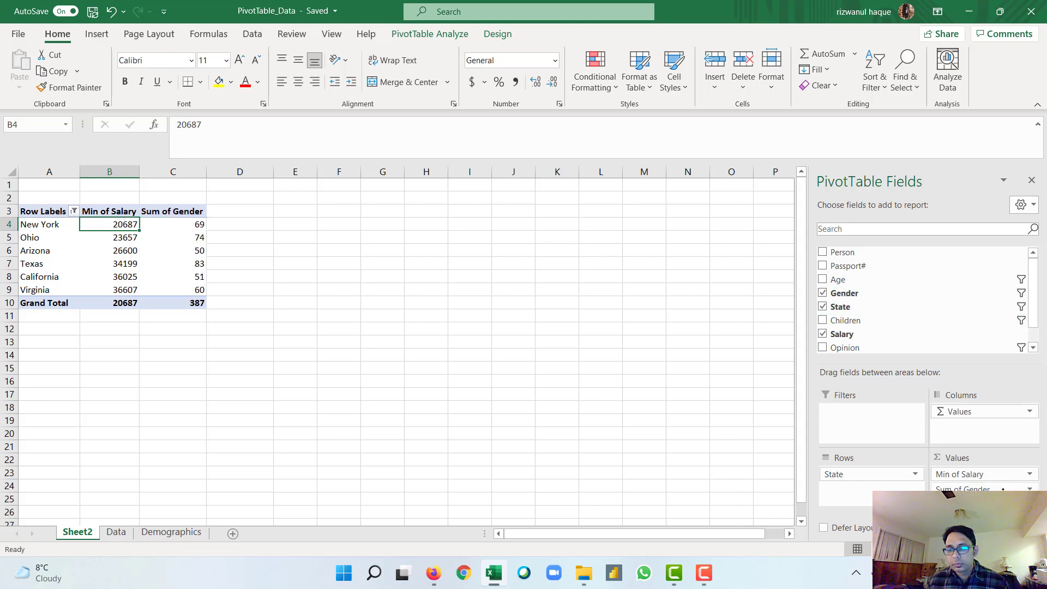
pyautogui.moveTo(976, 487); pyautogui.dragTo(867, 490)
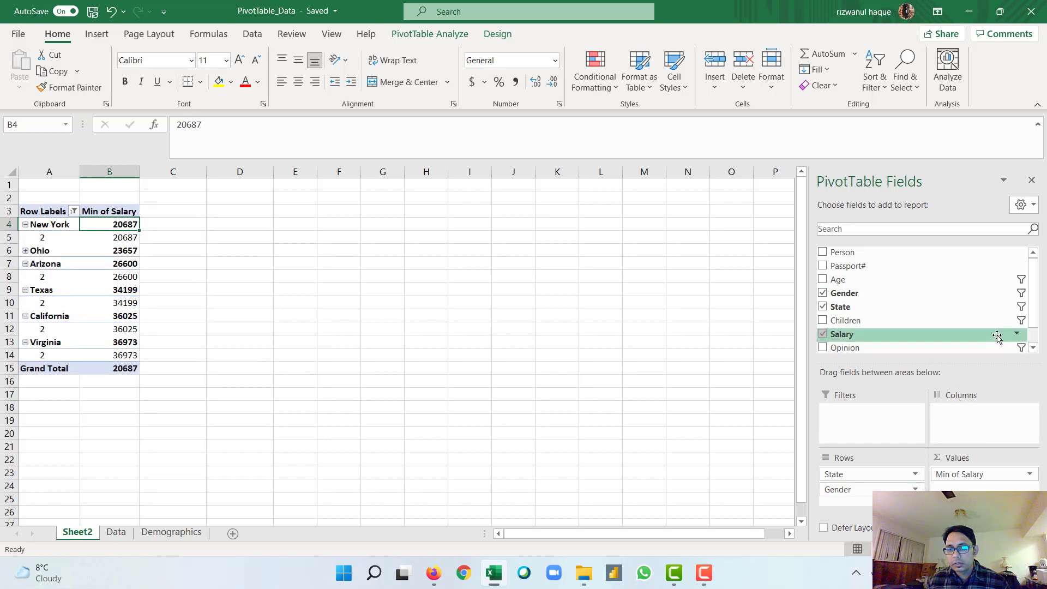
pyautogui.click(1020, 294)
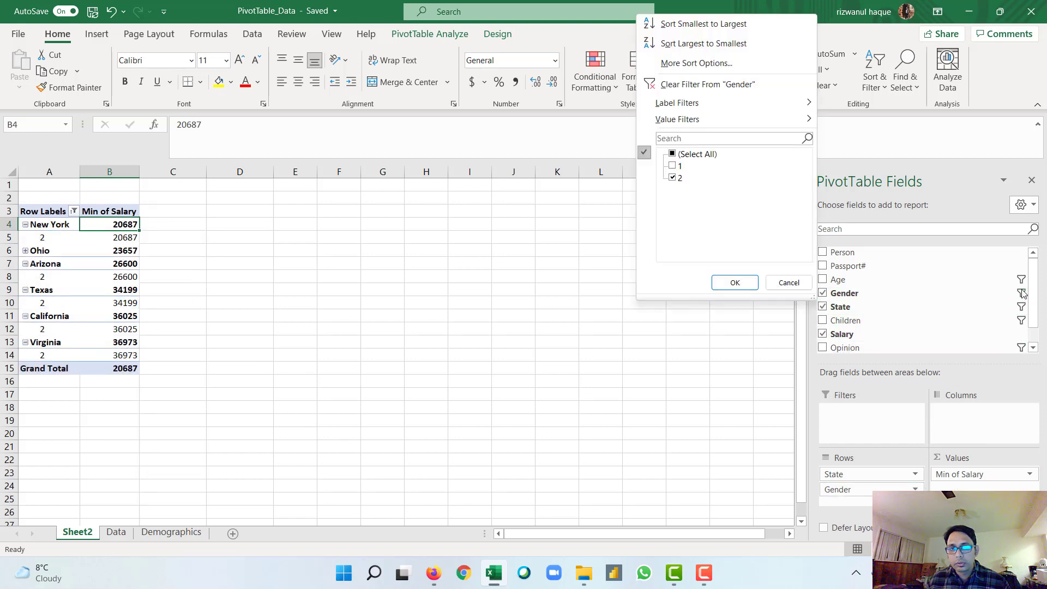
pyautogui.click(675, 167)
pyautogui.click(735, 282)
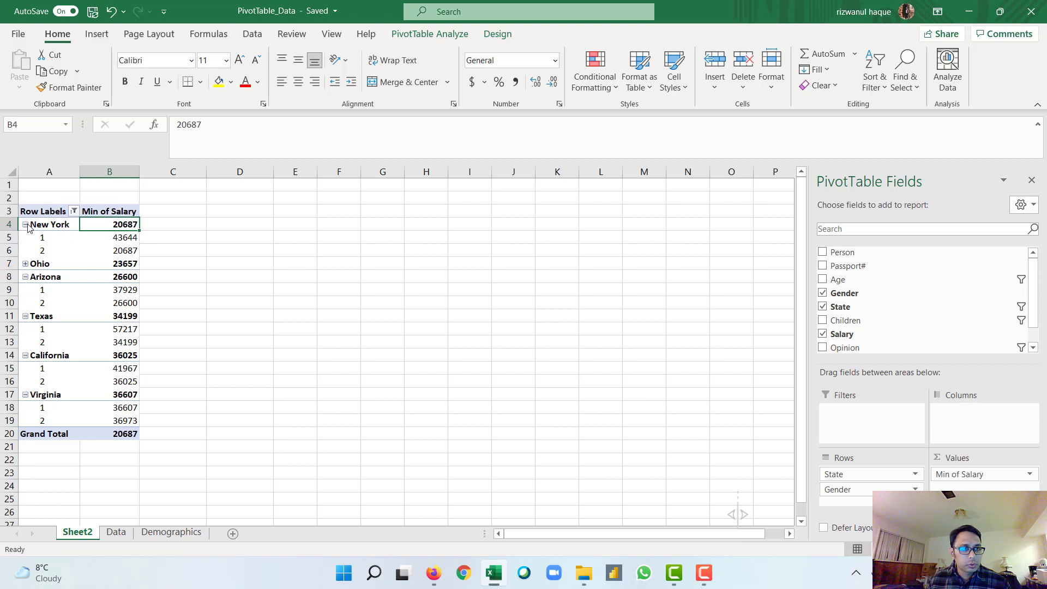
# Step: Sort the state minimum salaries from smallest to largest again and expand Ohio to show its gender rows
pyautogui.rightClick(102, 227)
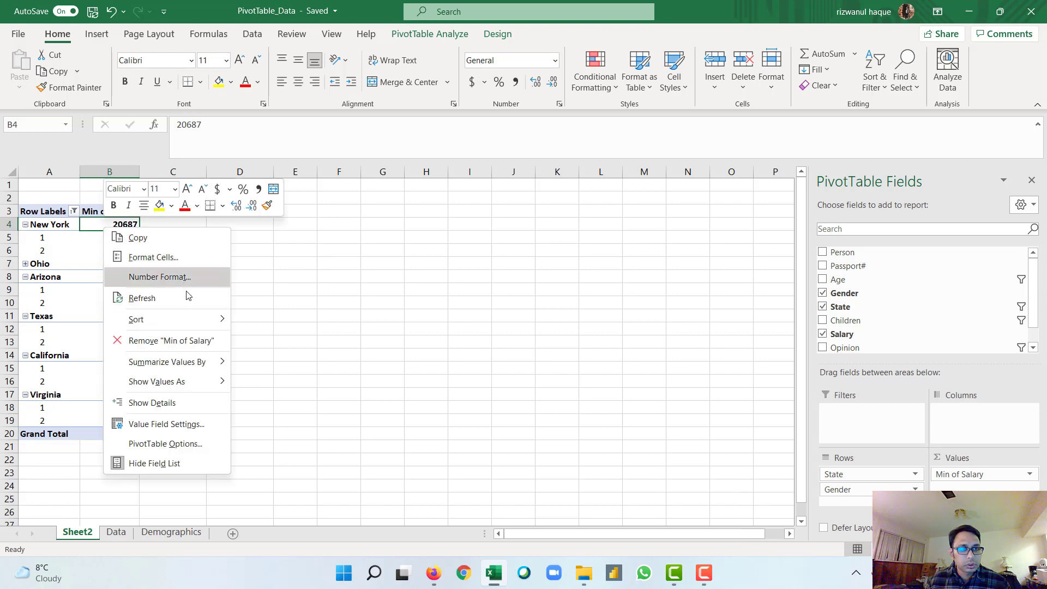
pyautogui.moveTo(202, 320)
pyautogui.click(273, 320)
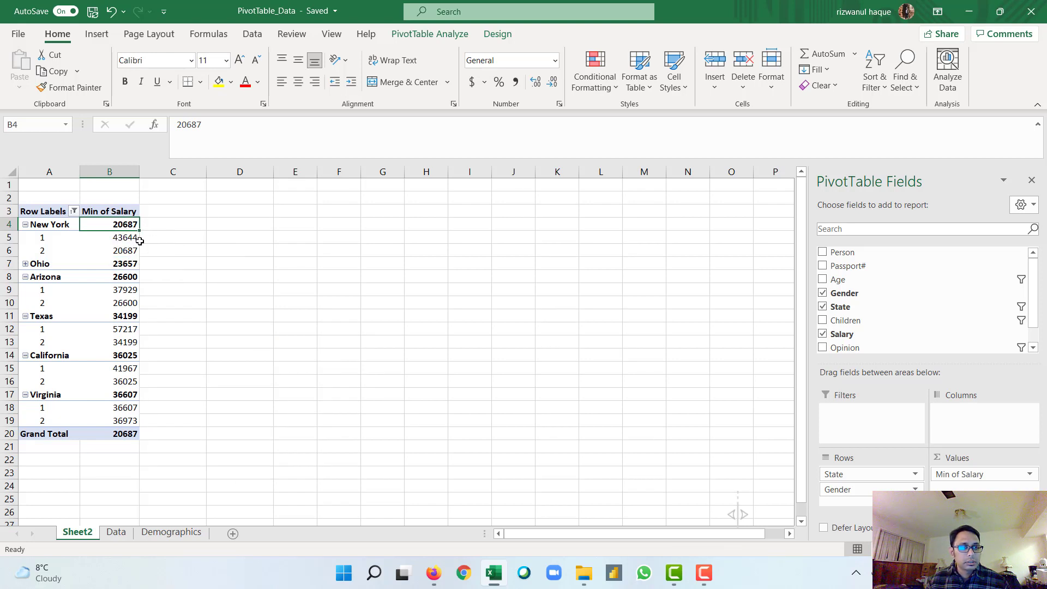
pyautogui.moveTo(133, 241)
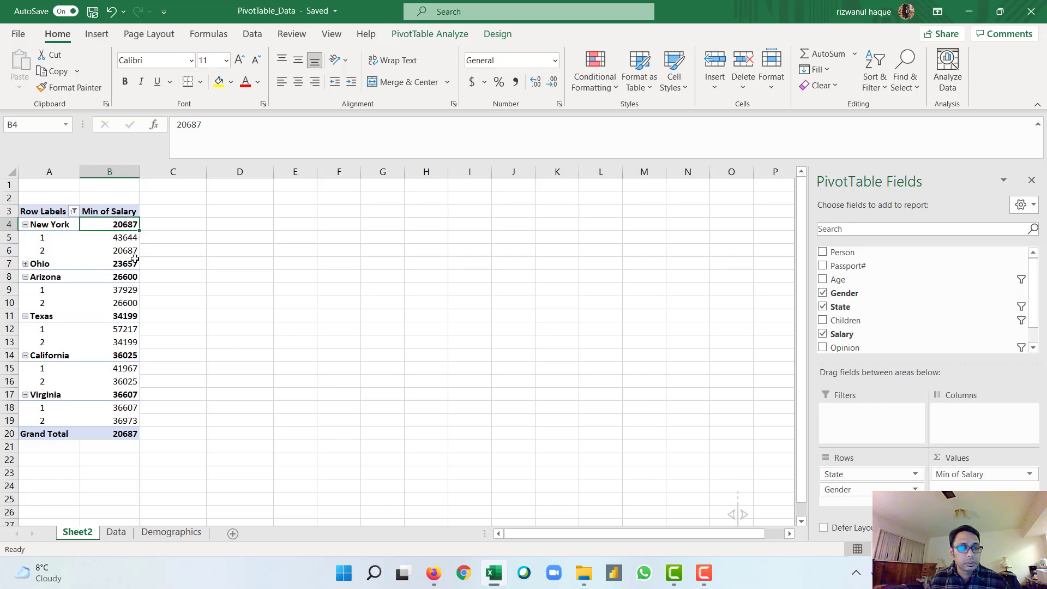
pyautogui.click(25, 264)
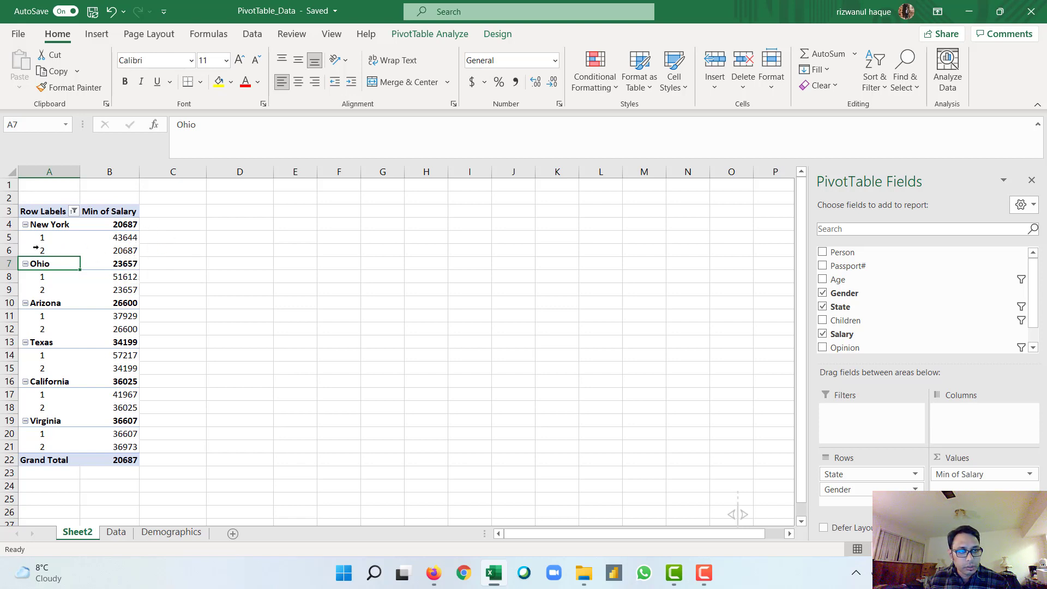
# Step: Look at the Data sheet, and examine the passport, name and source records on the Demographics sheet down to row 400
pyautogui.click(116, 532)
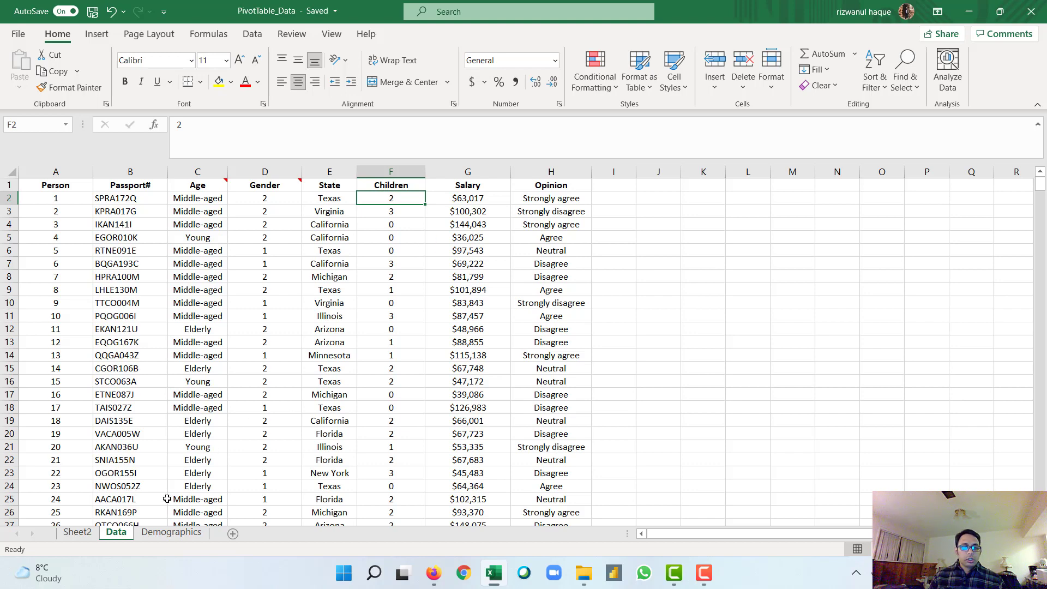
pyautogui.click(164, 531)
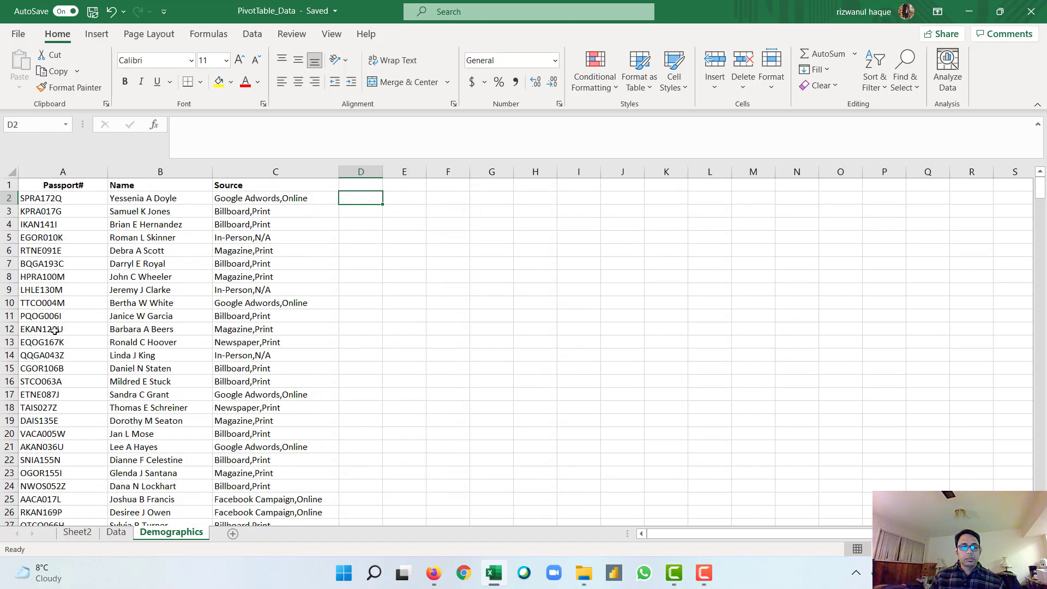
pyautogui.scroll(-7, 54, 336)
pyautogui.scroll(-14, 54, 343)
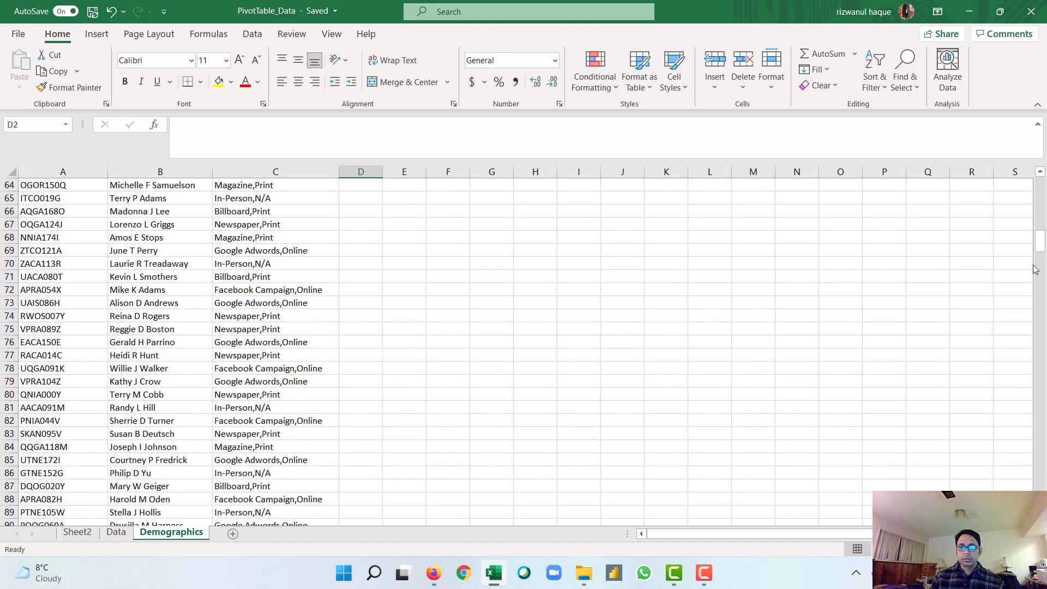
pyautogui.click(1041, 240)
pyautogui.moveTo(1041, 392); pyautogui.dragTo(1040, 419)
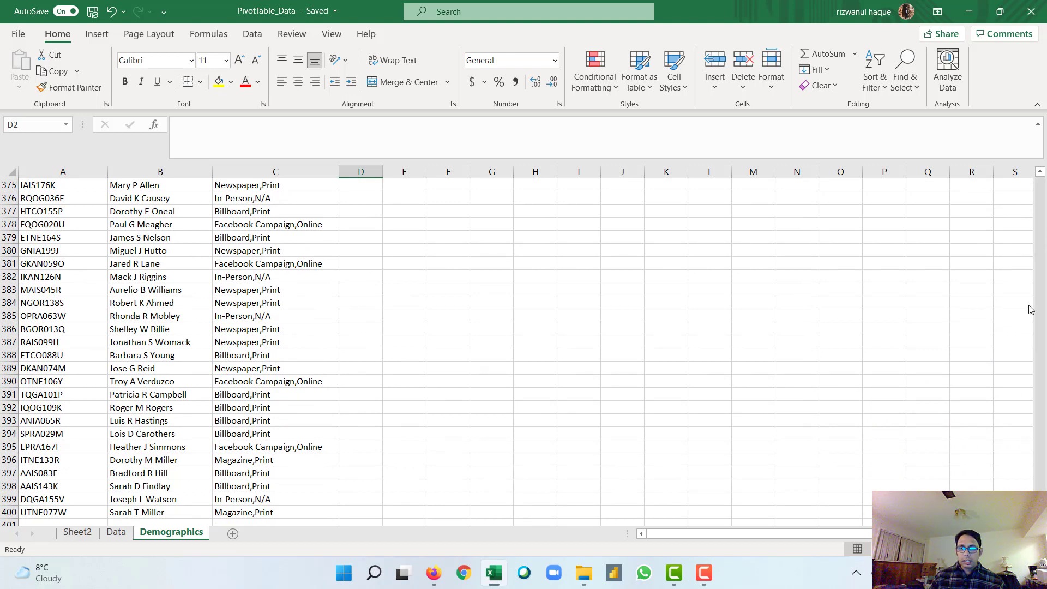
pyautogui.moveTo(1029, 306); pyautogui.dragTo(1029, 176)
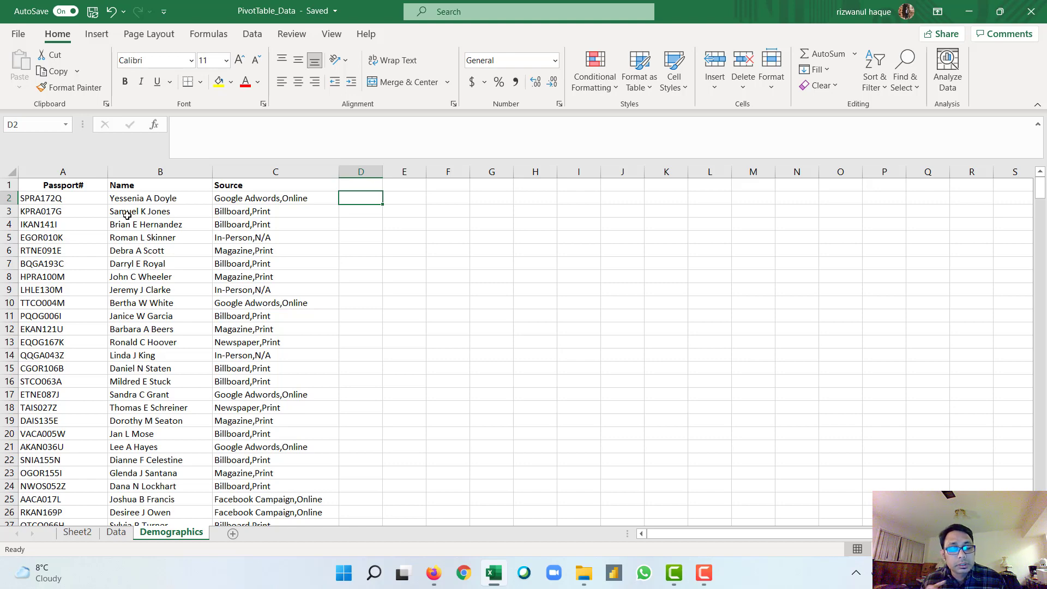
# Step: Enter the formula =LEFT(C2,6) in cell D2 of the Demographics sheet to extract the first six characters of the source
pyautogui.doubleClick(362, 199)
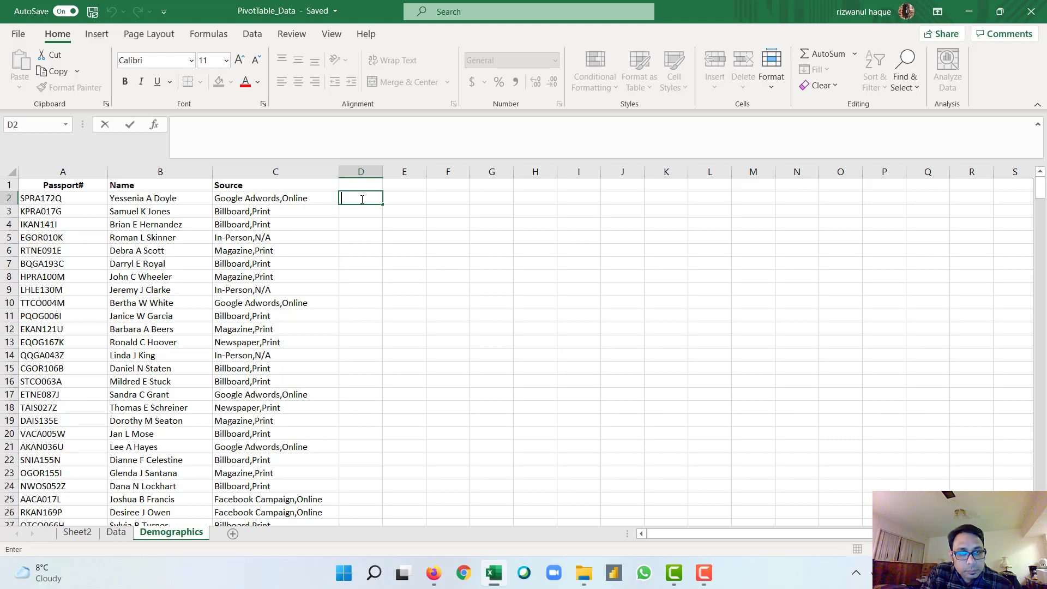
pyautogui.write('=')
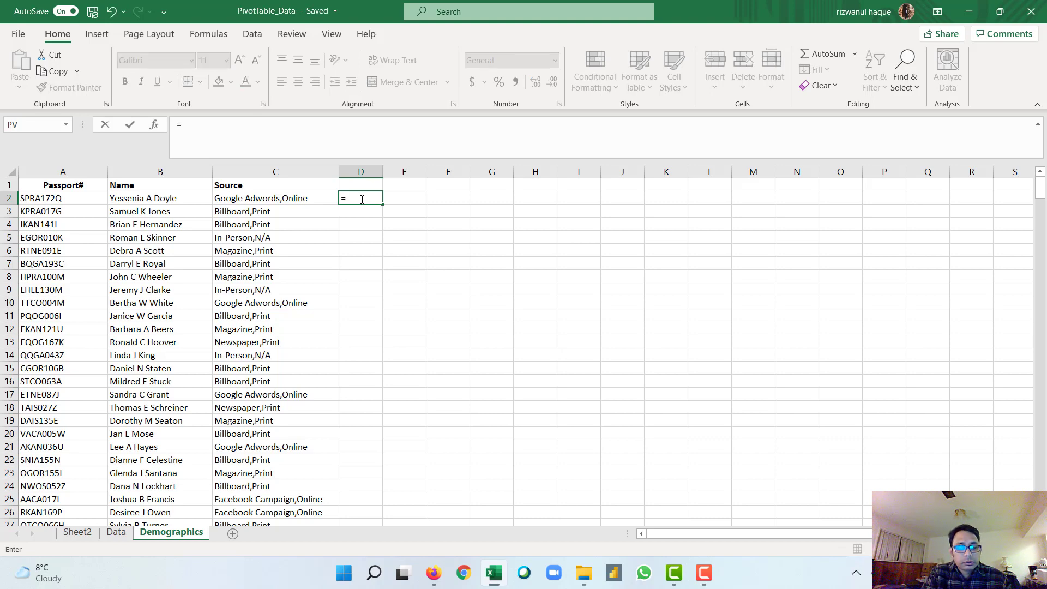
pyautogui.write('left')
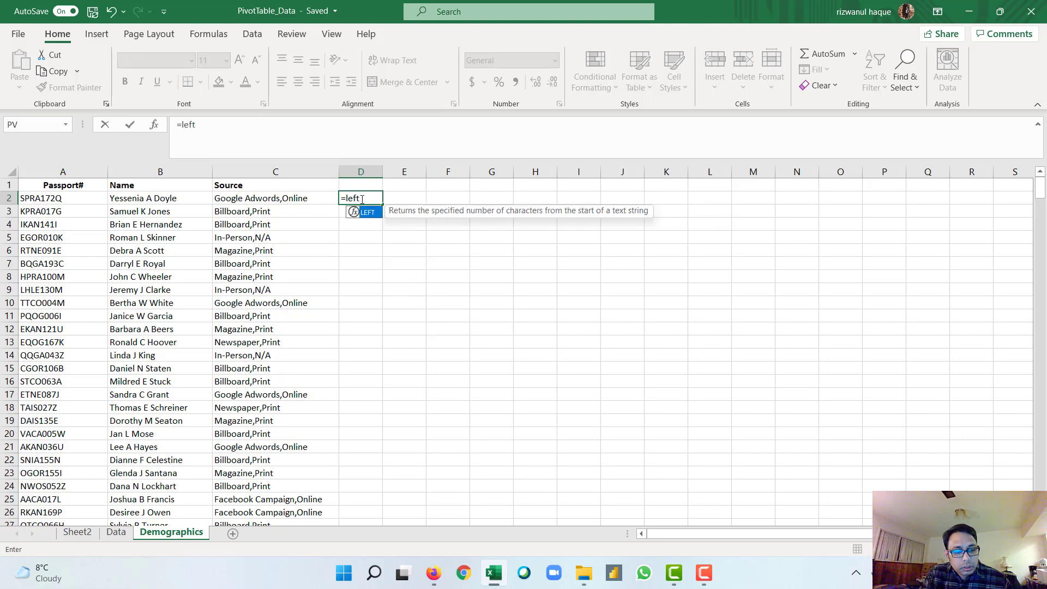
pyautogui.press('Tab')
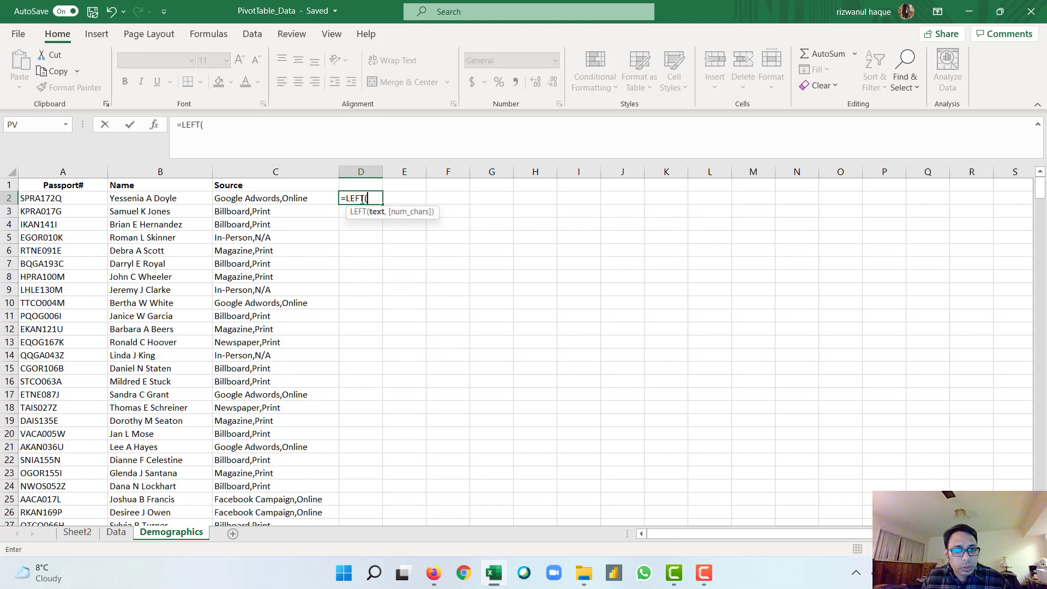
pyautogui.click(264, 200)
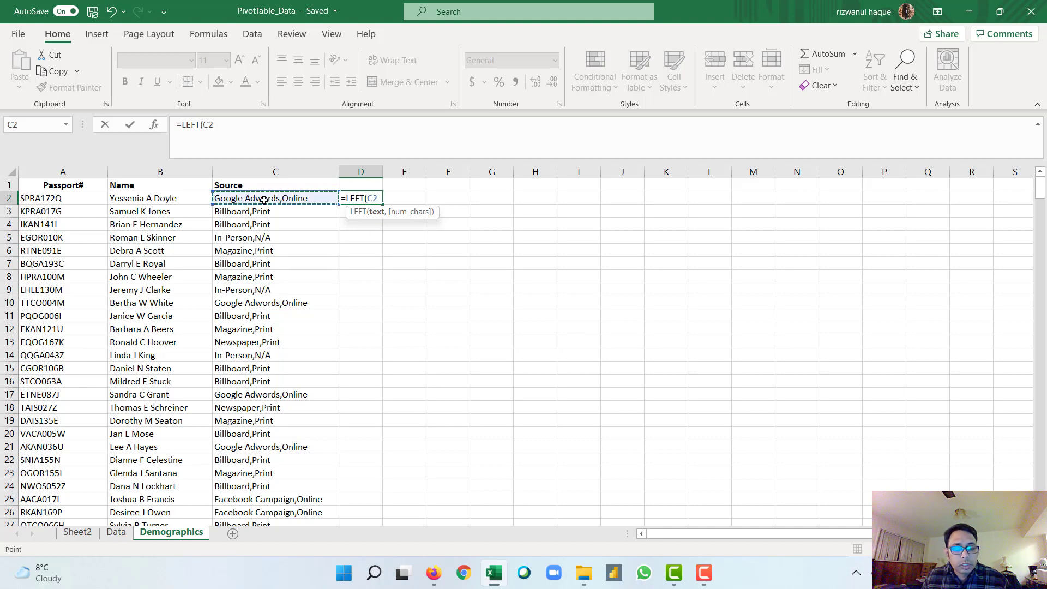
pyautogui.write(',')
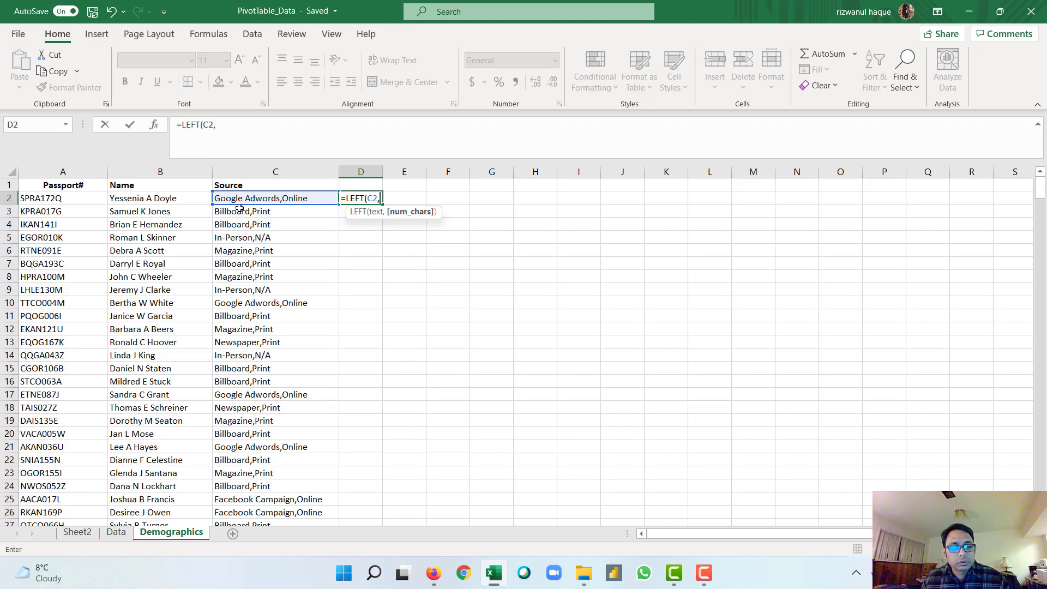
pyautogui.write('6)')
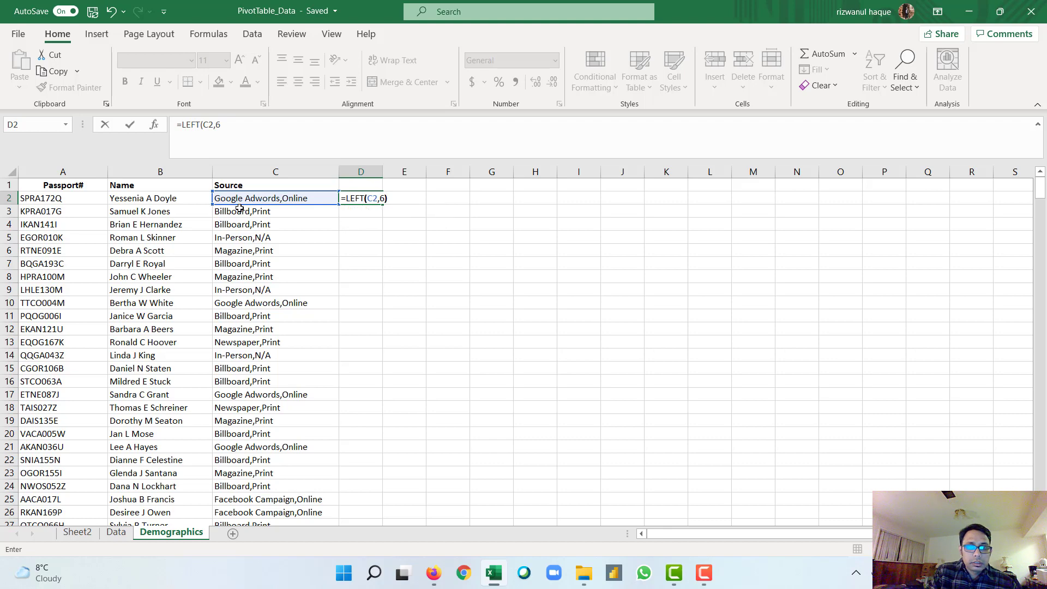
pyautogui.press('Return')
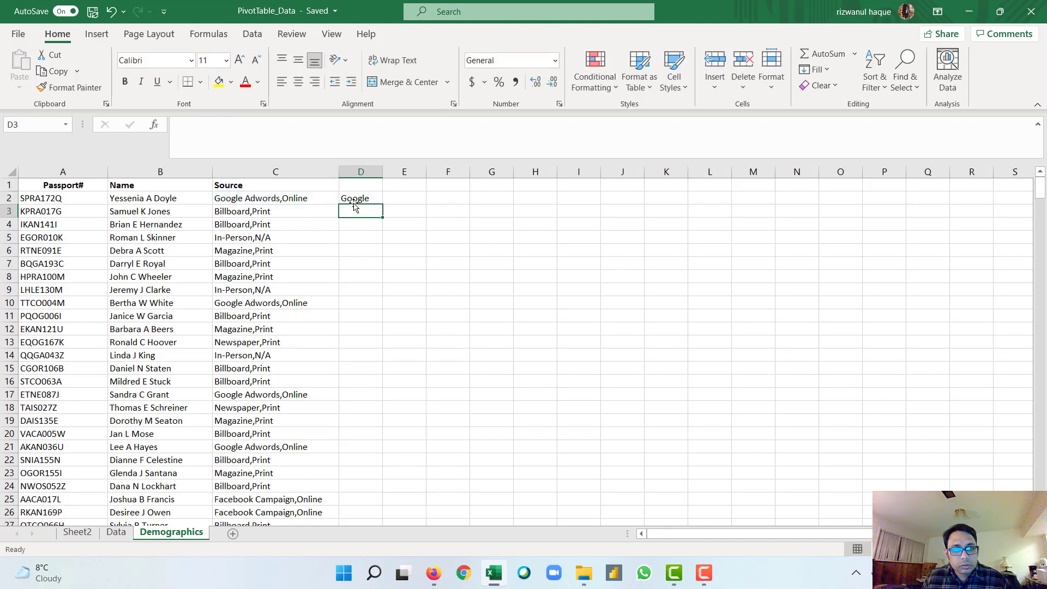
# Step: Fill the LEFT formula from D2 down to D400 and check the extracted text against the source column
pyautogui.click(373, 200)
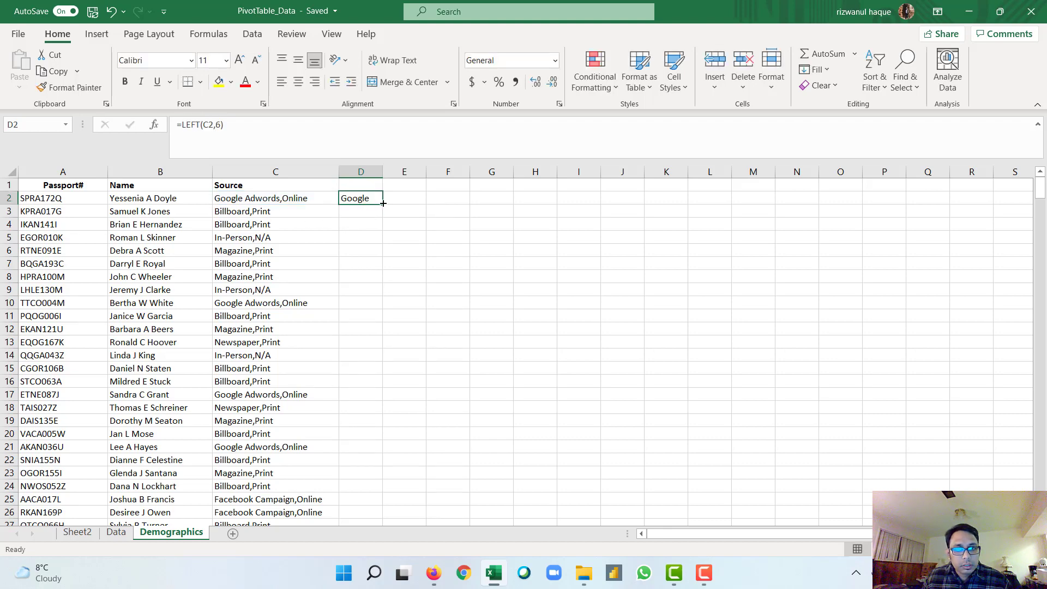
pyautogui.doubleClick(379, 203)
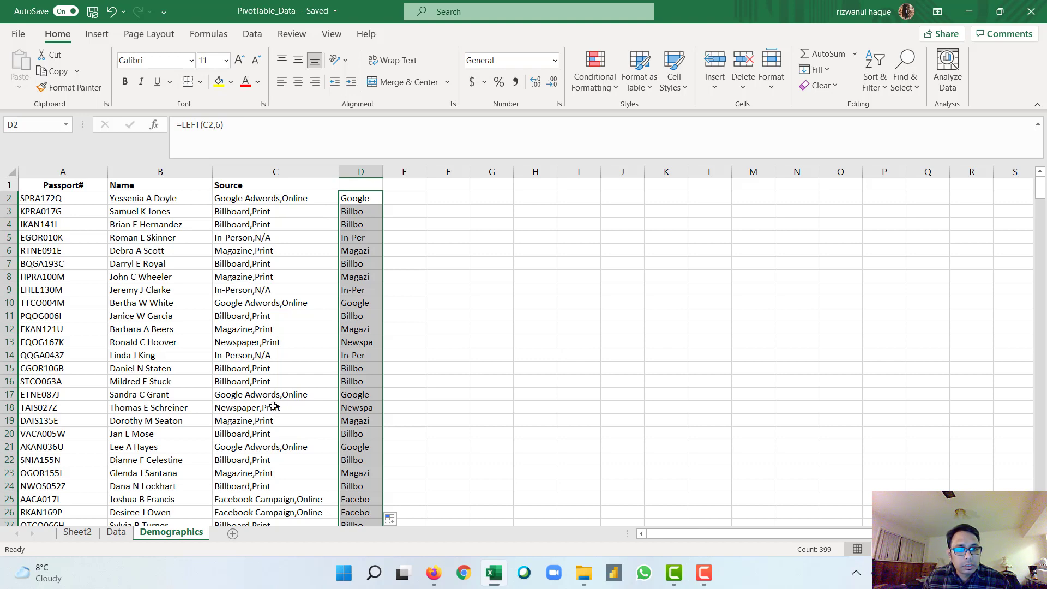
pyautogui.scroll(-3, 272, 406)
pyautogui.scroll(-2, 259, 462)
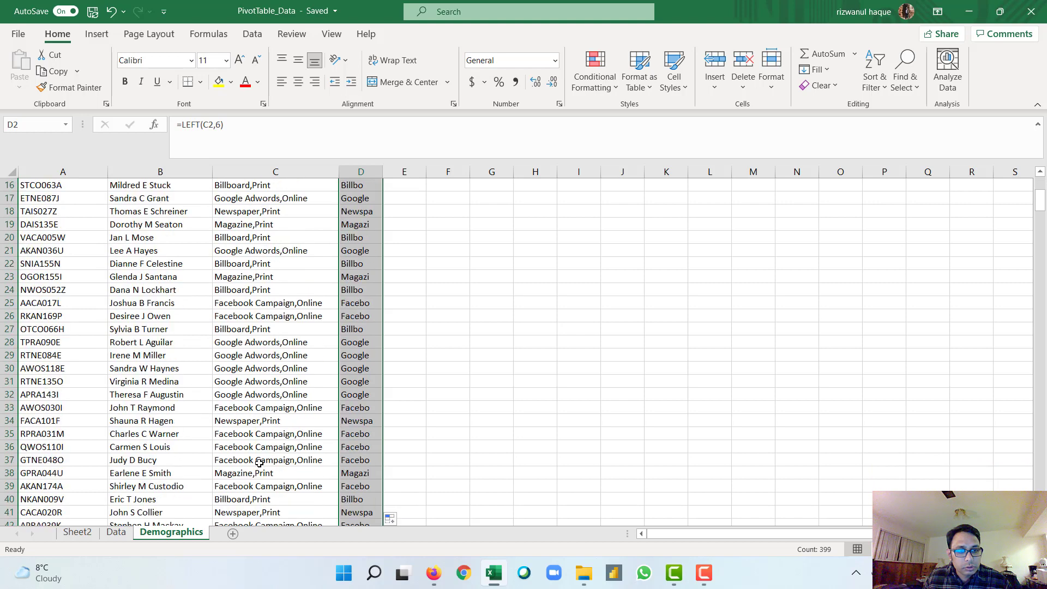
pyautogui.scroll(-3, 259, 462)
pyautogui.scroll(-4, 262, 464)
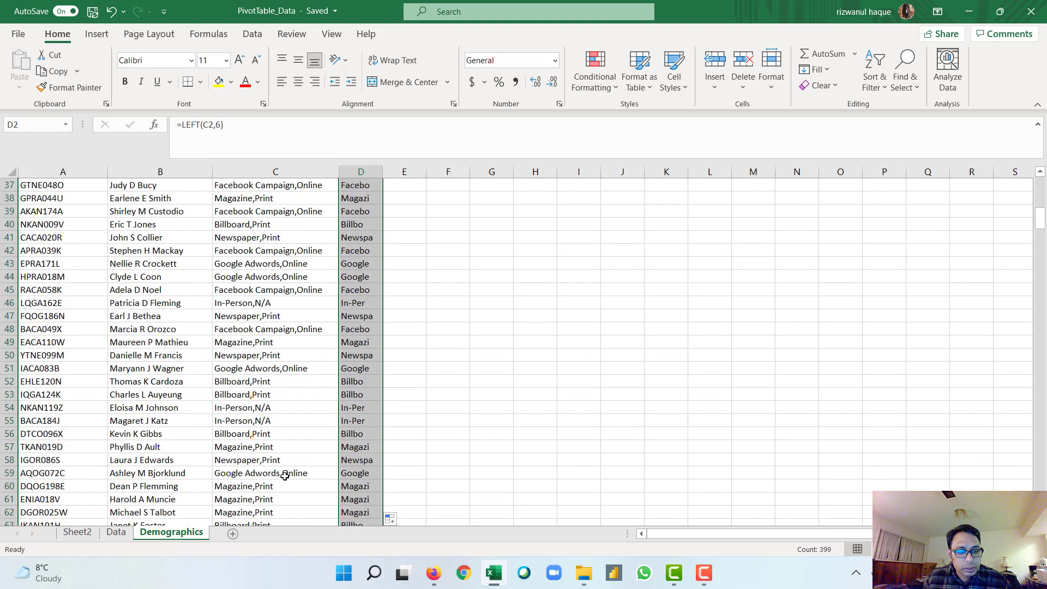
pyautogui.scroll(-2, 285, 476)
pyautogui.scroll(-2, 278, 457)
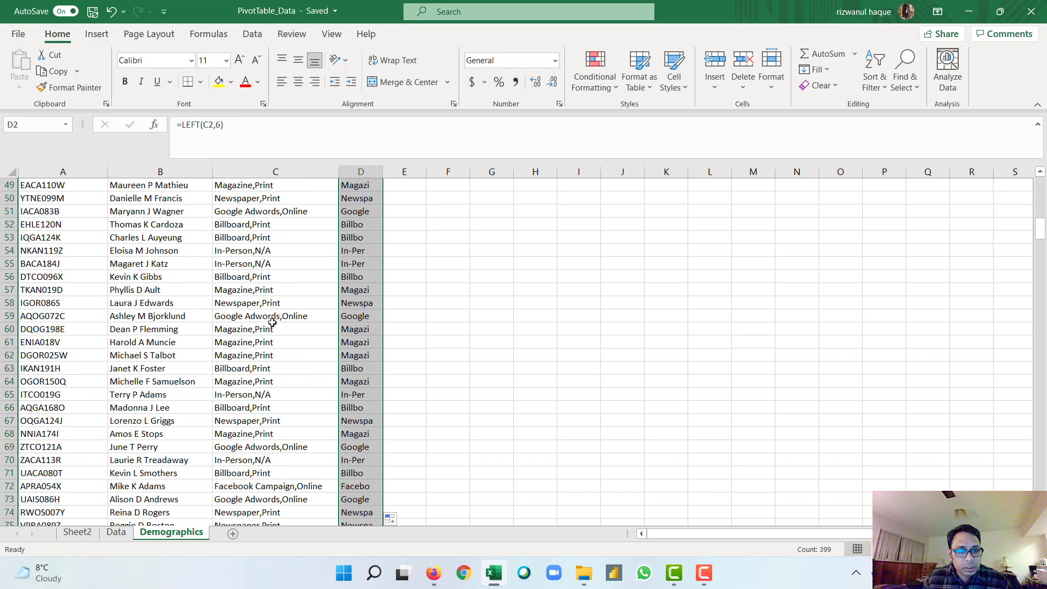
pyautogui.scroll(16, 272, 322)
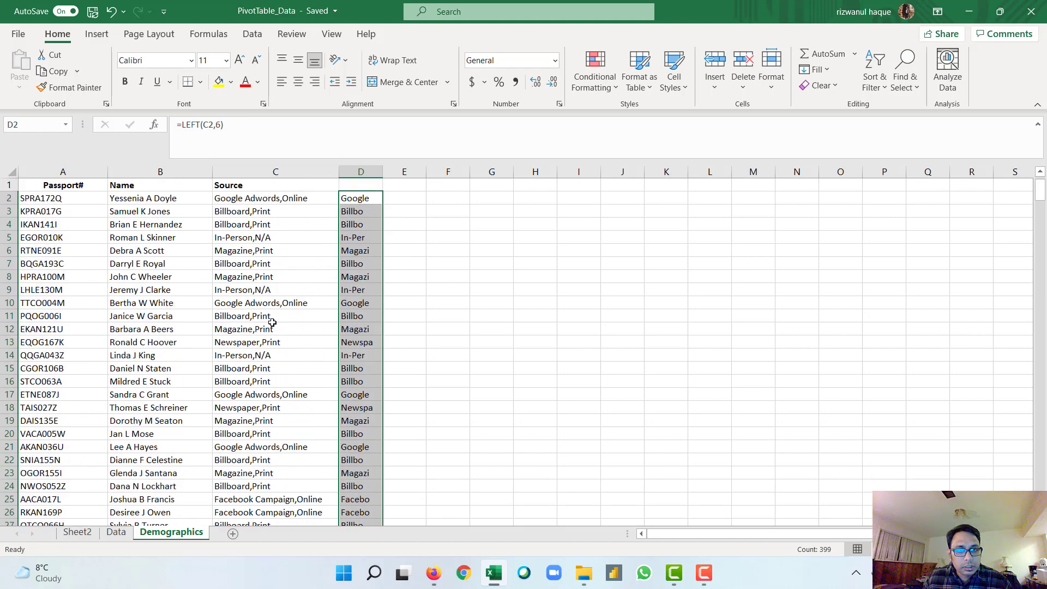
# Step: Enter the formula =COUNTIFS(D2:D400,"Google") in cell E2 to count the records that came from Google
pyautogui.doubleClick(408, 197)
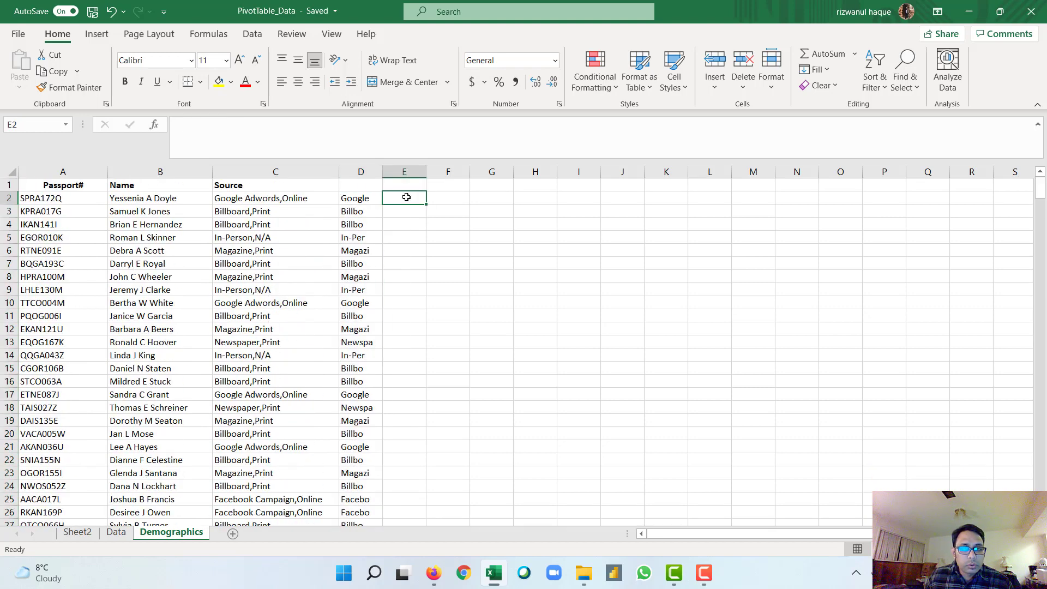
pyautogui.write('=')
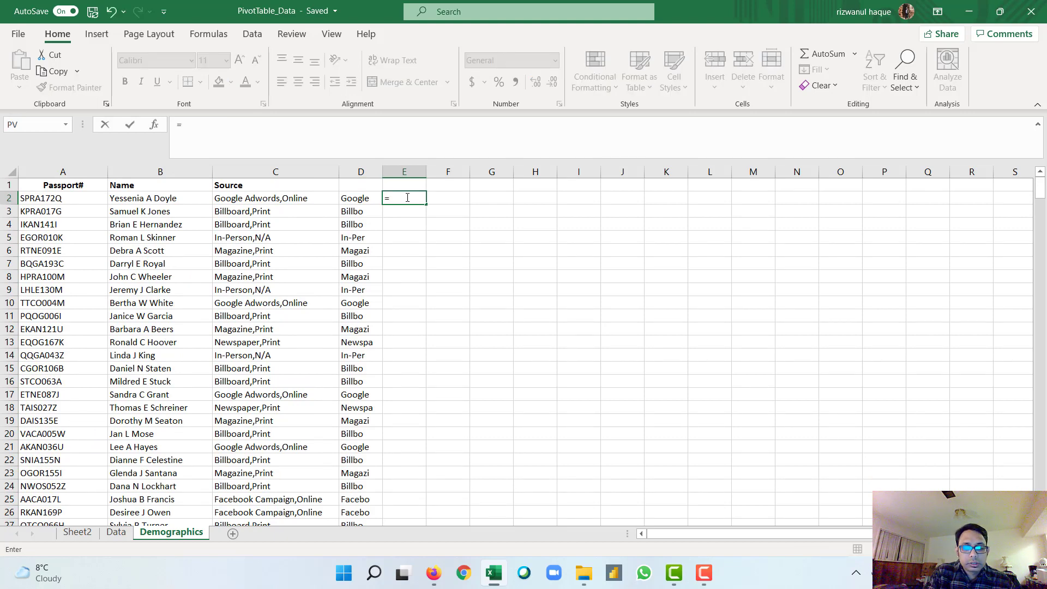
pyautogui.write('count')
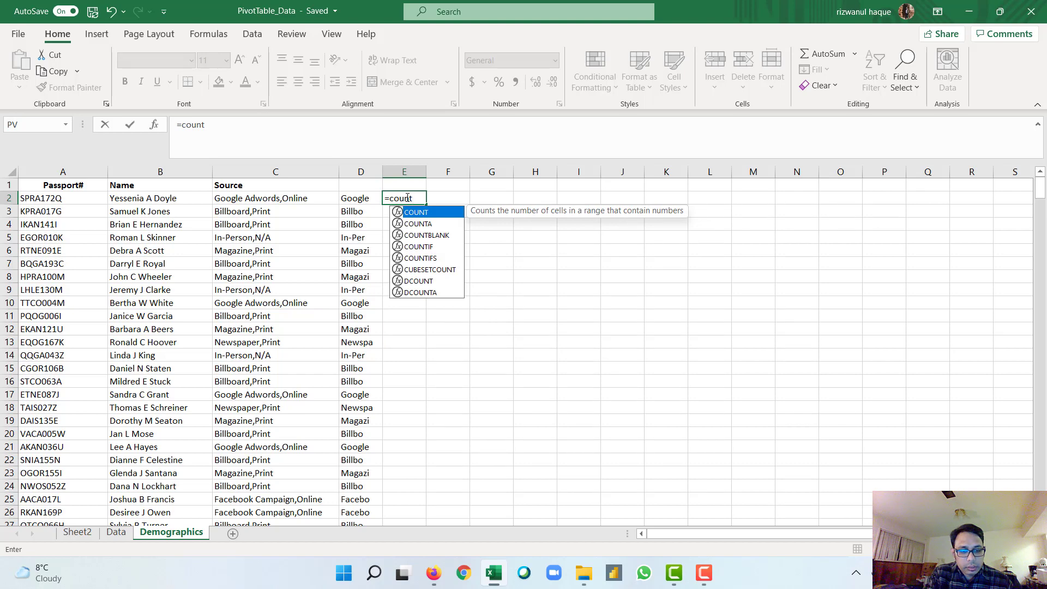
pyautogui.write('ifs')
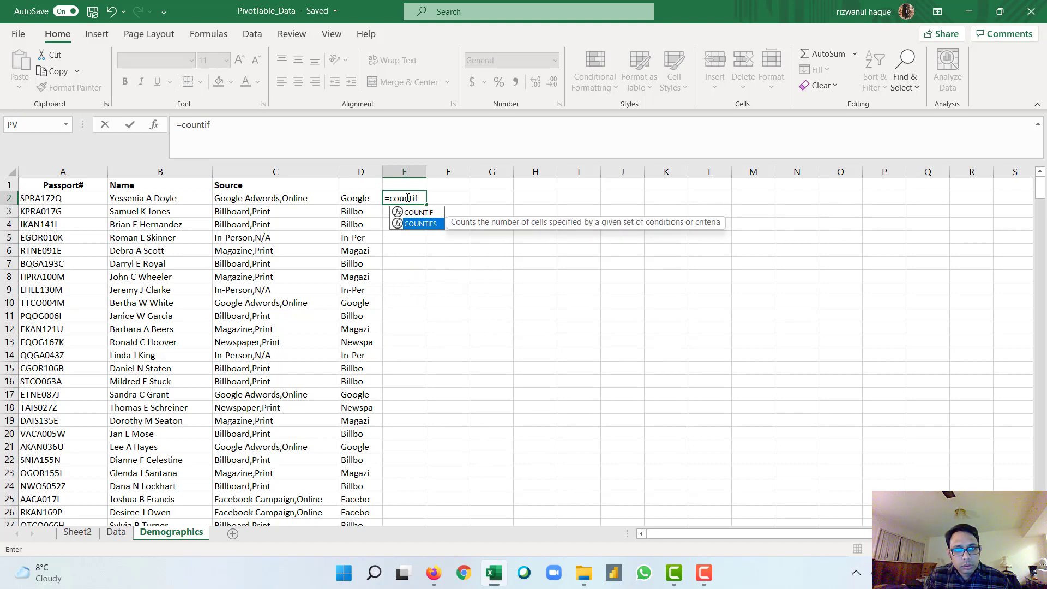
pyautogui.press('Tab')
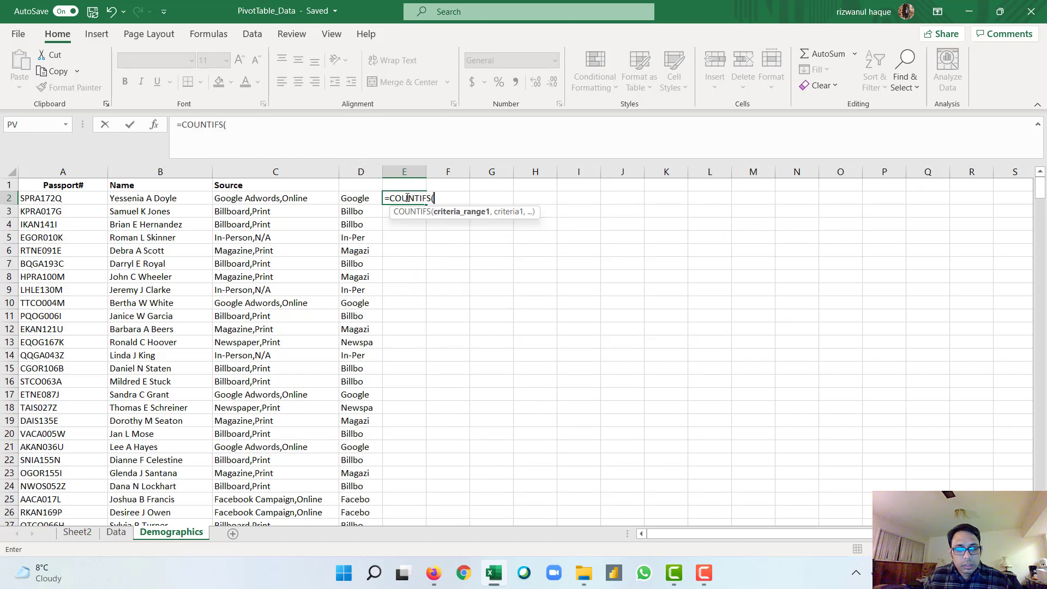
pyautogui.click(362, 199)
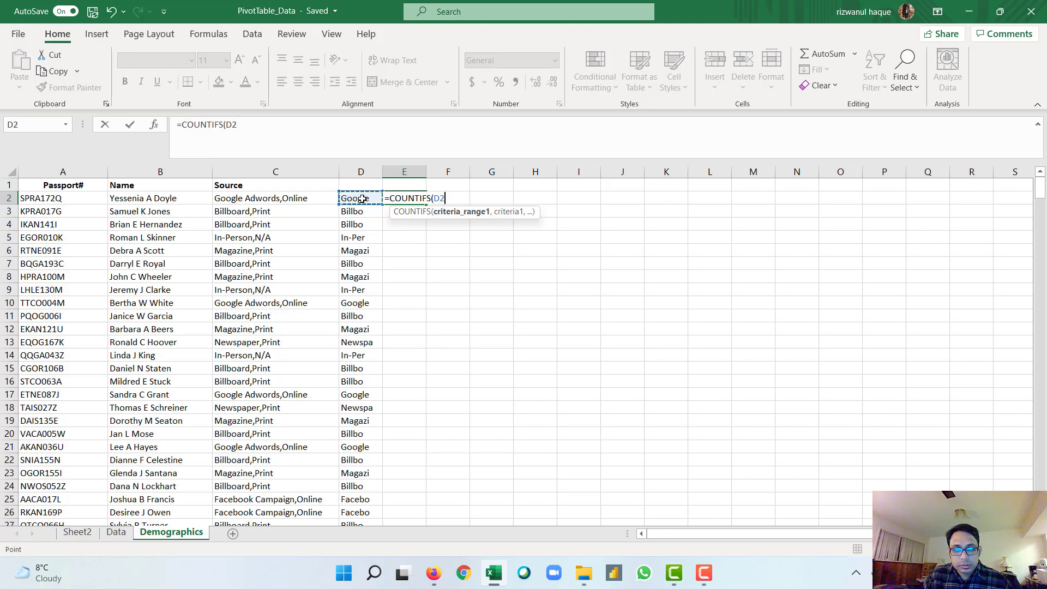
pyautogui.hotkey('ctrl', 'shift', 'Down')
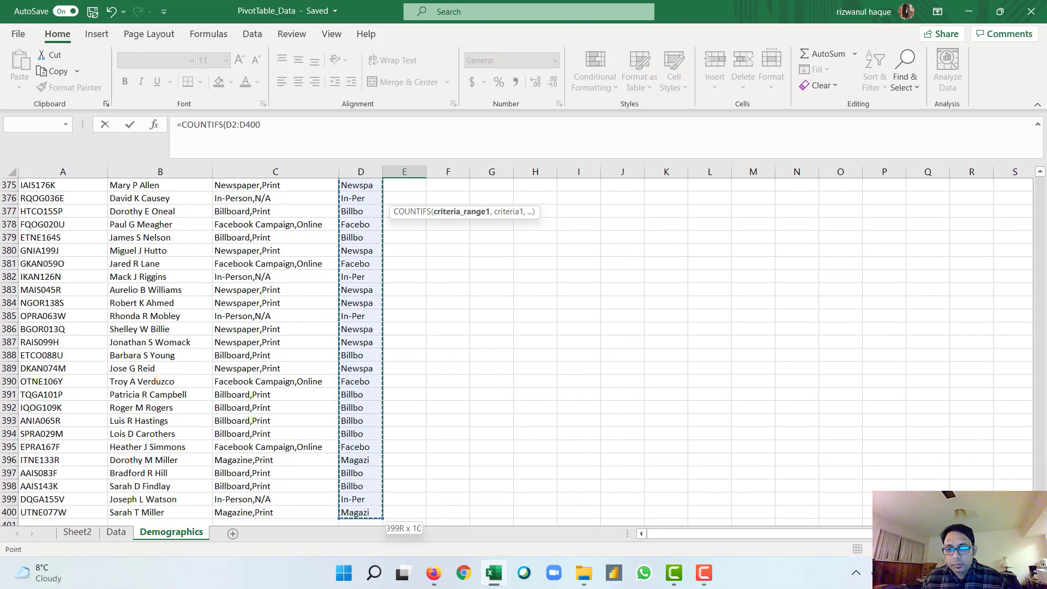
pyautogui.moveTo(1041, 507); pyautogui.dragTo(1046, 158)
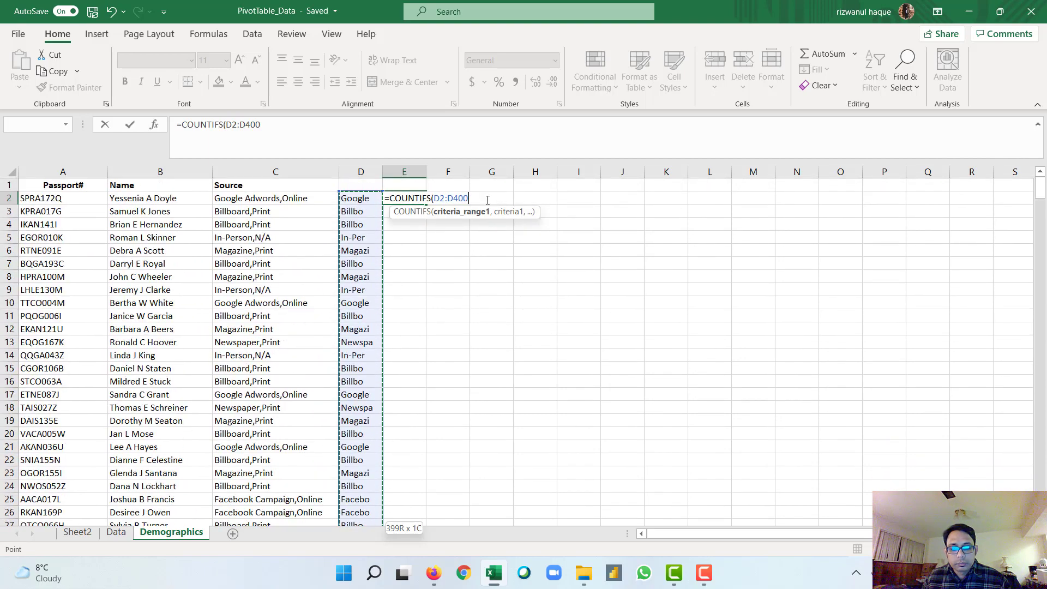
pyautogui.write(',')
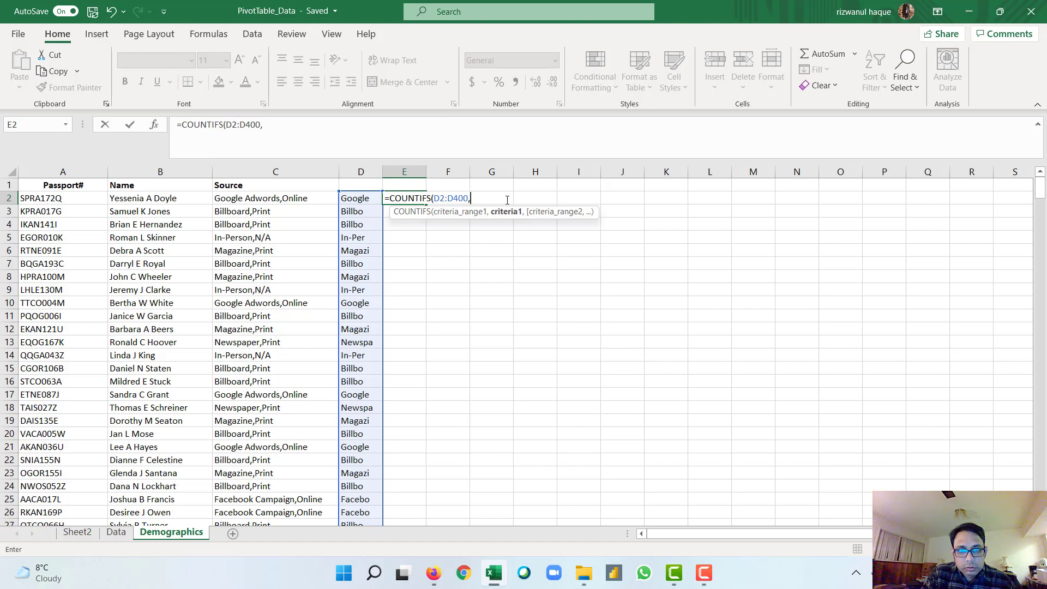
pyautogui.write('"Googl')
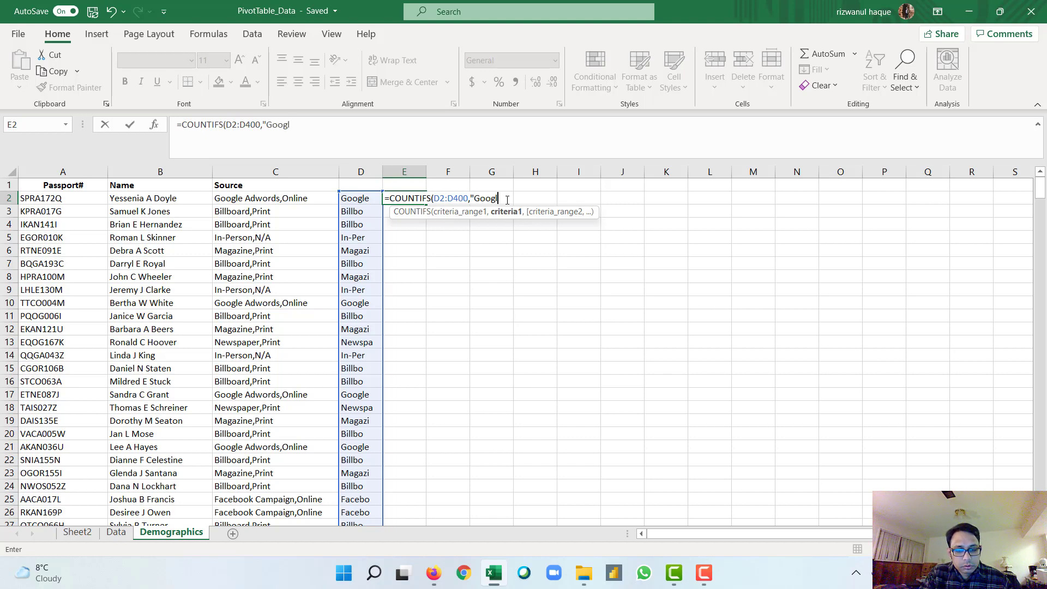
pyautogui.write('e')
pyautogui.write('")')
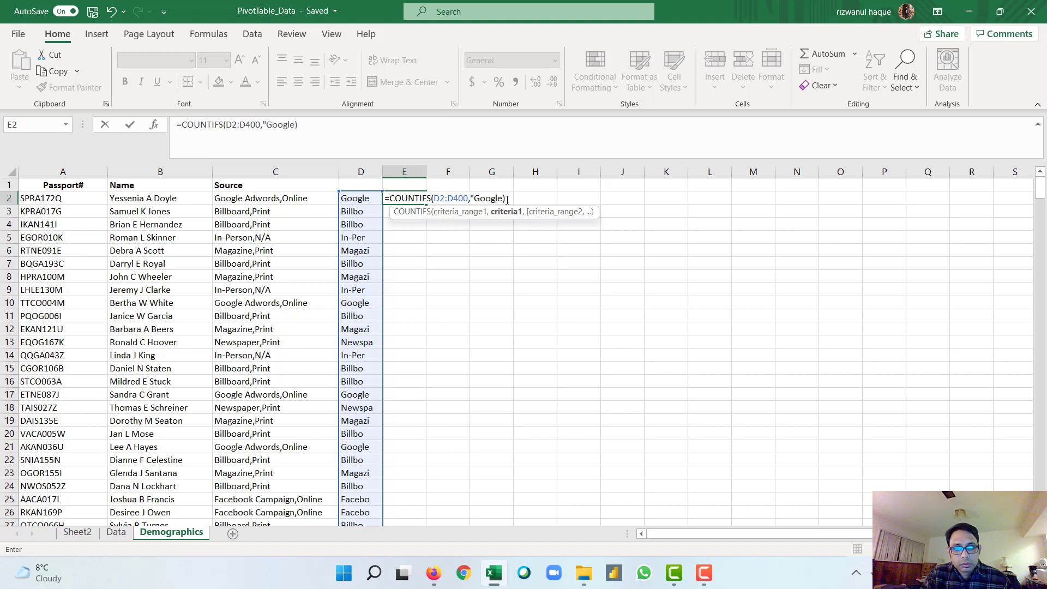
pyautogui.click(503, 199)
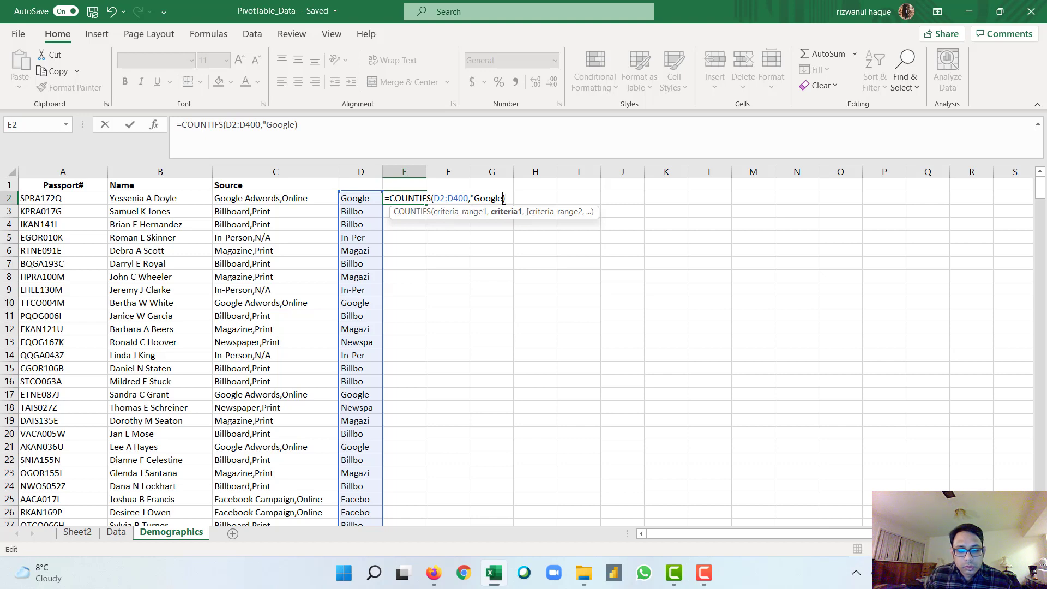
pyautogui.write('"')
pyautogui.press('Return')
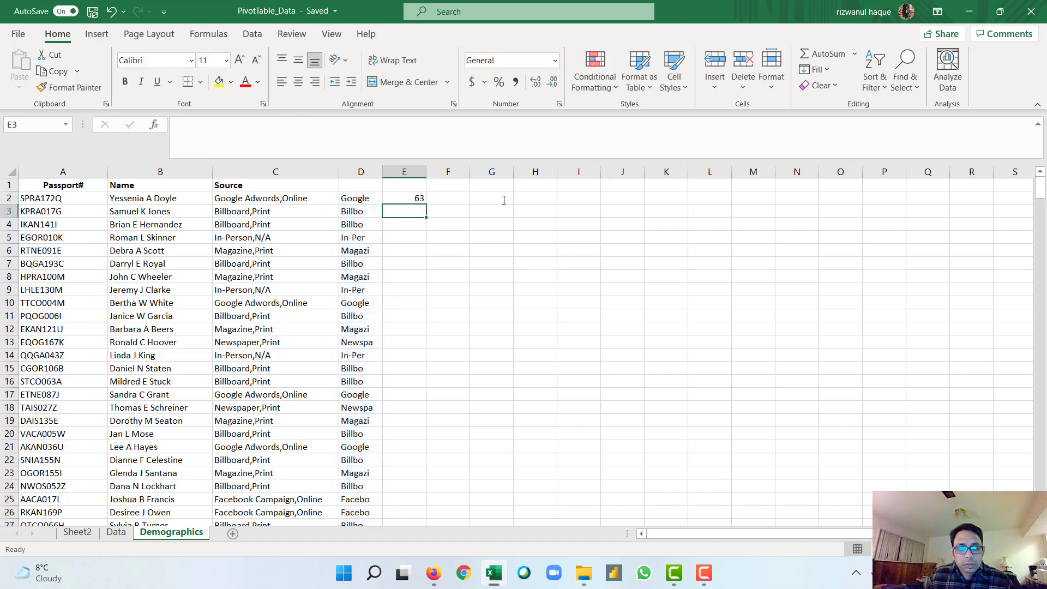
# Step: Check the last record row, and enter =E2/399 in cell E3 to calculate Google's share of all records
pyautogui.click(412, 199)
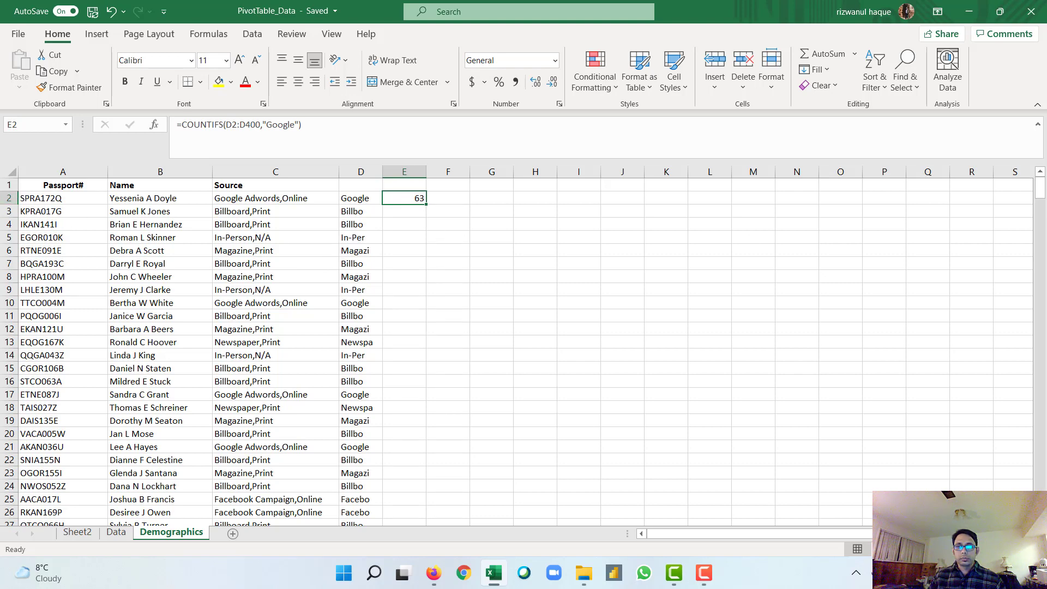
pyautogui.moveTo(1039, 188); pyautogui.dragTo(1043, 504)
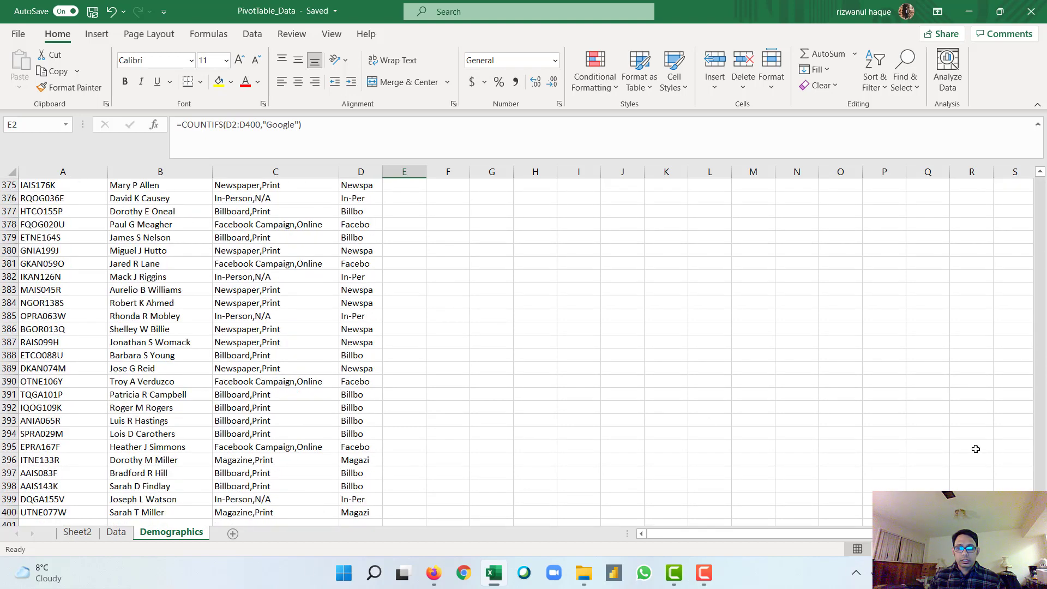
pyautogui.moveTo(1042, 504); pyautogui.dragTo(1042, 184)
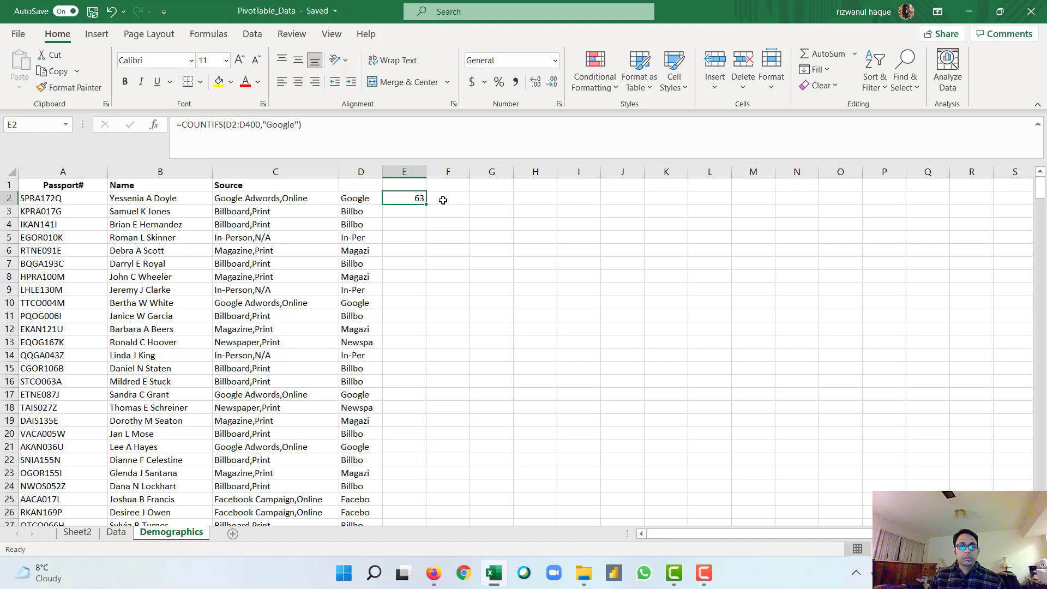
pyautogui.click(416, 212)
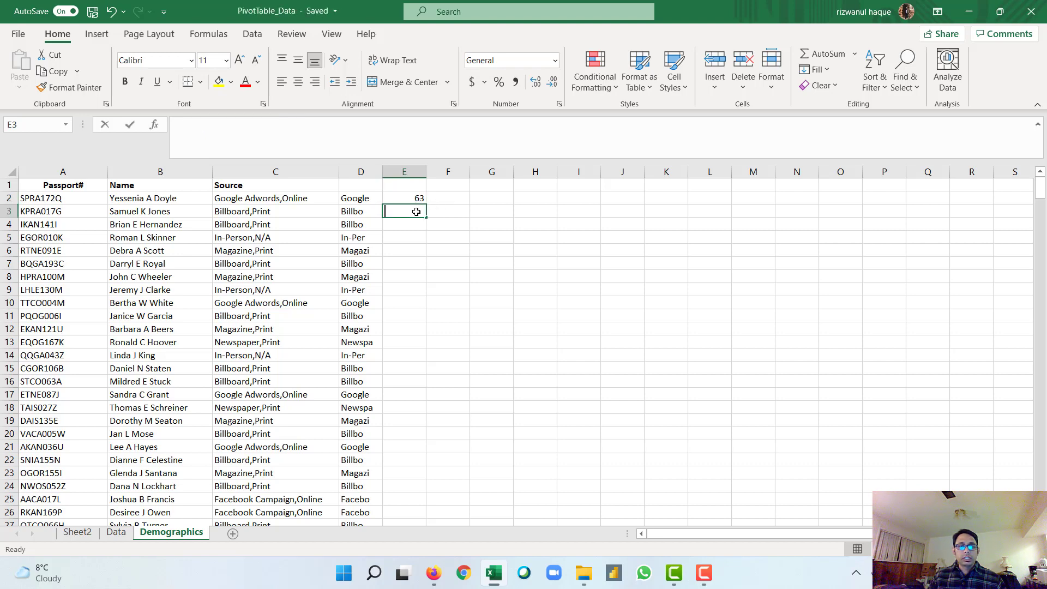
pyautogui.write('o=')
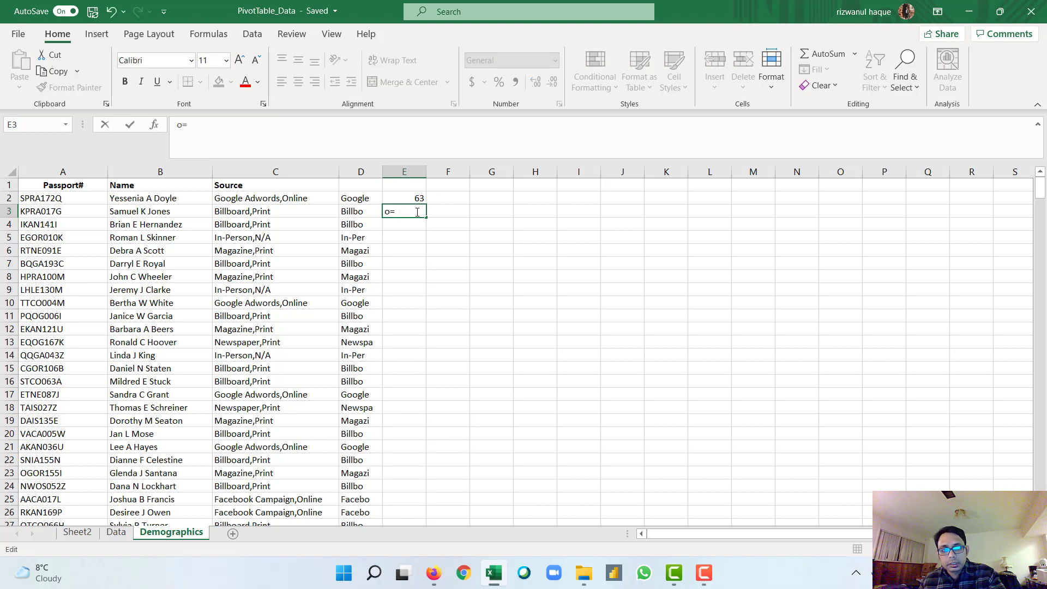
pyautogui.press('BackSpace')
pyautogui.press('BackSpace')
pyautogui.write('=')
pyautogui.click(419, 199)
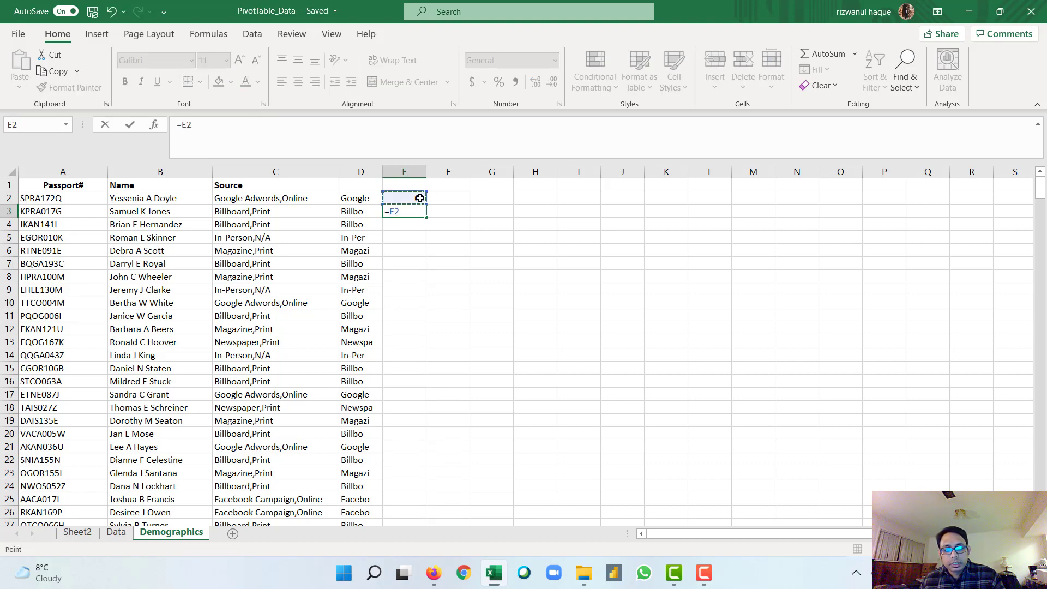
pyautogui.write('/3')
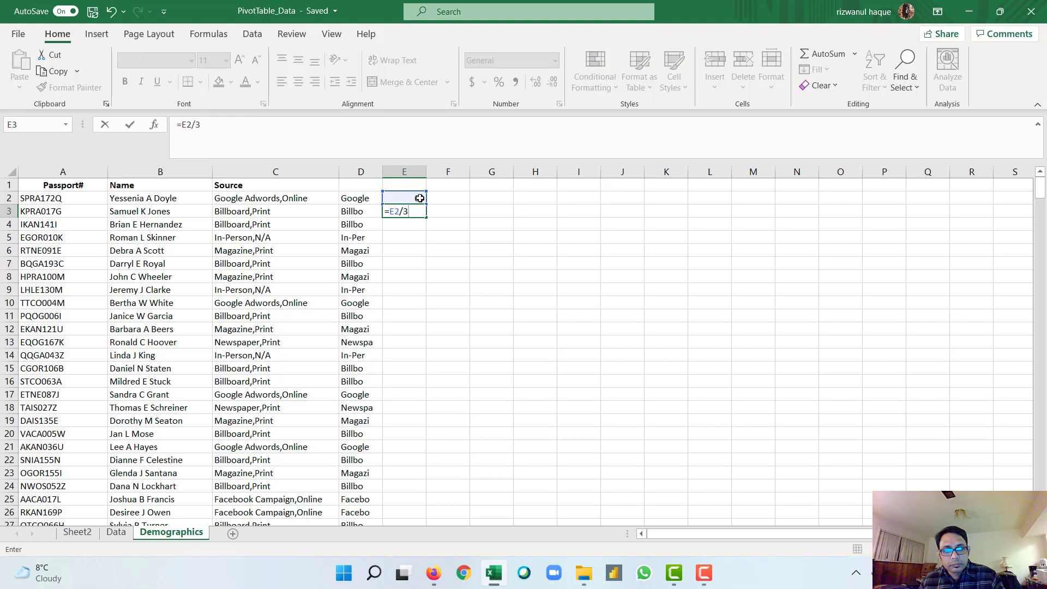
pyautogui.write('99')
pyautogui.press('Return')
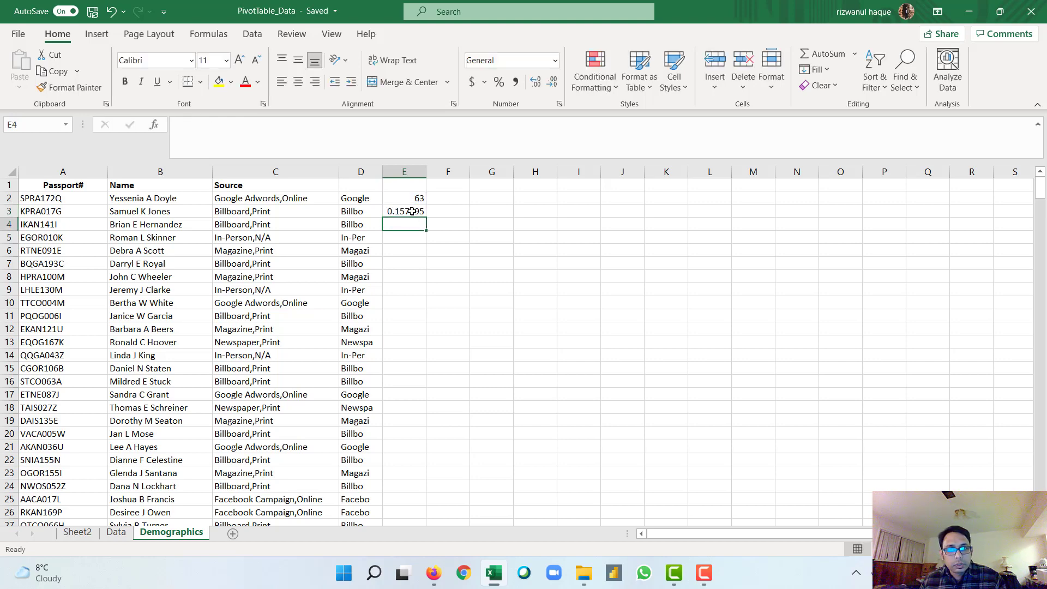
# Step: Format the Google share in cell E3 as a percentage with two decimal places
pyautogui.press('Up')
pyautogui.click(496, 87)
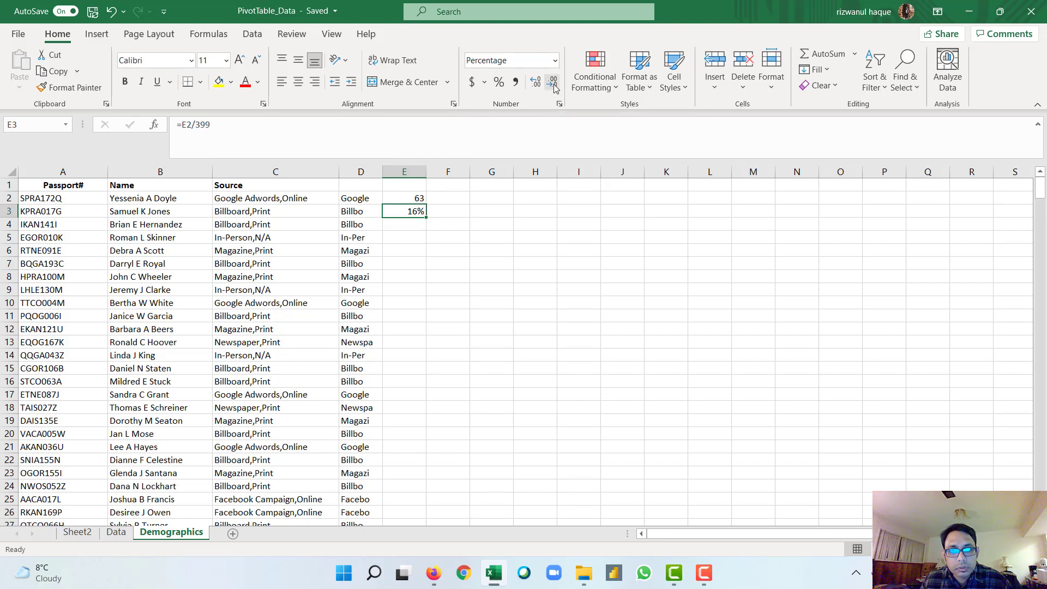
pyautogui.click(536, 83)
pyautogui.click(535, 83)
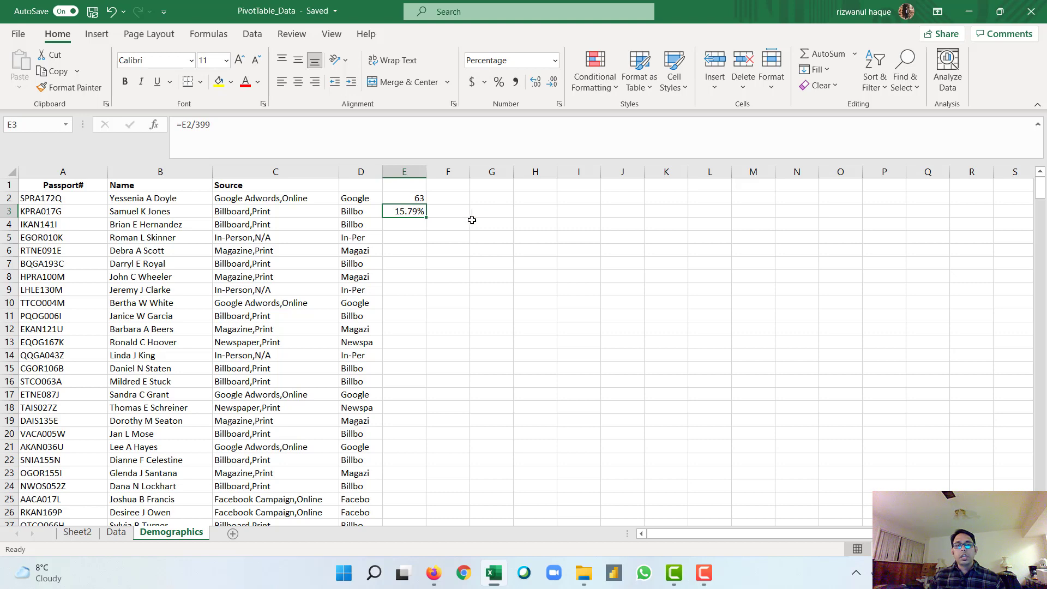
pyautogui.click(435, 210)
pyautogui.click(419, 211)
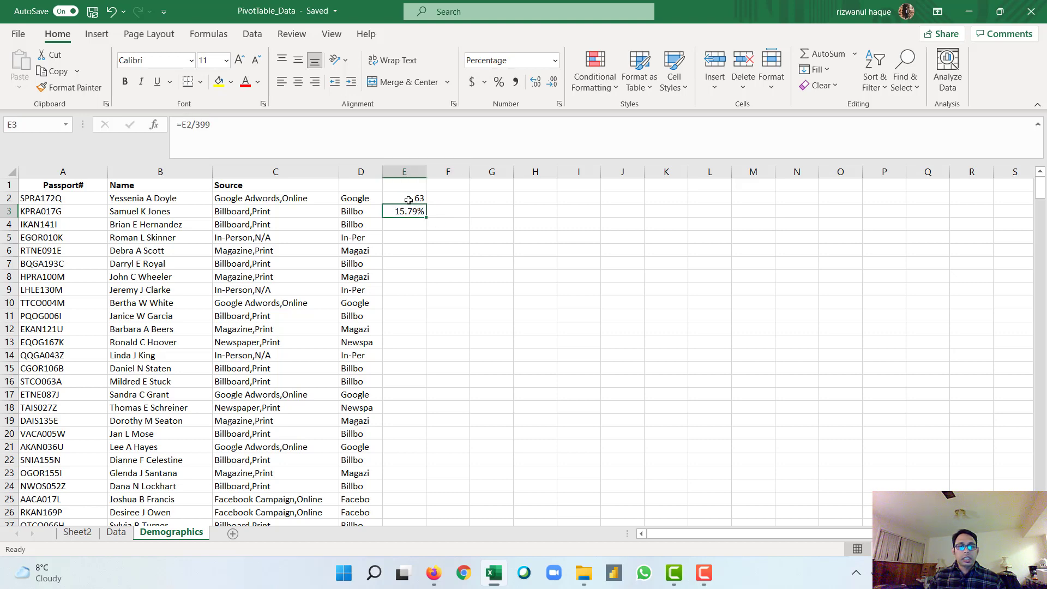